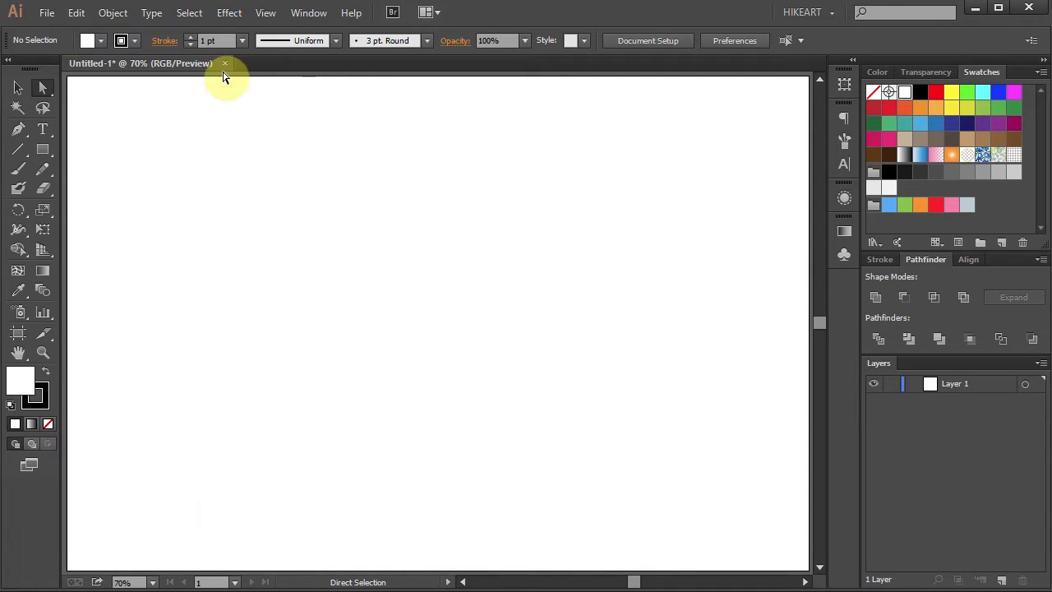
- Check the Smart Guides setting, and set the drawing colours to no stroke with a light grey fill
left_click(266, 13)
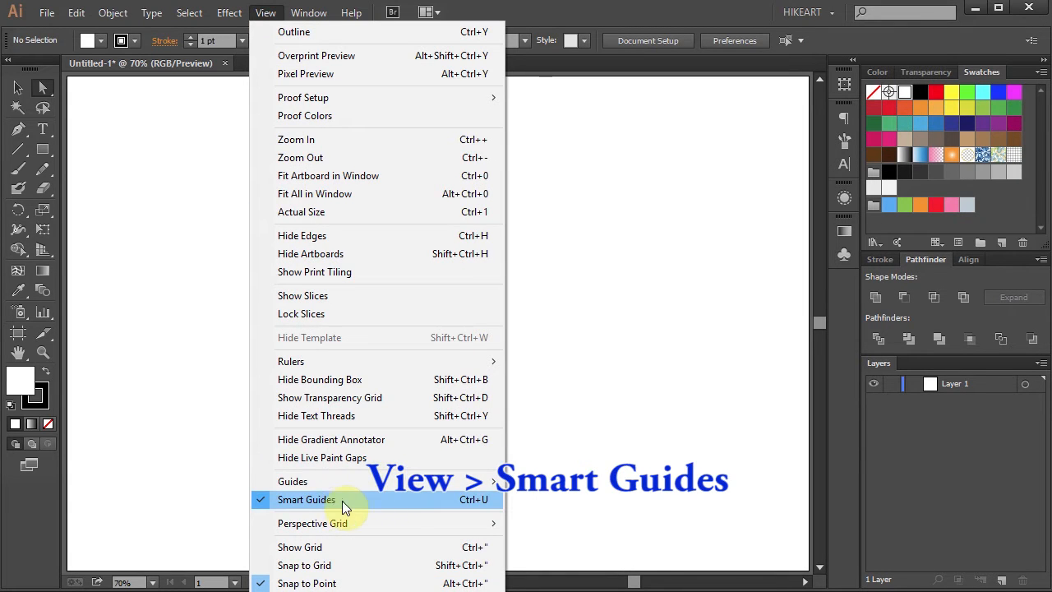
left_click(205, 486)
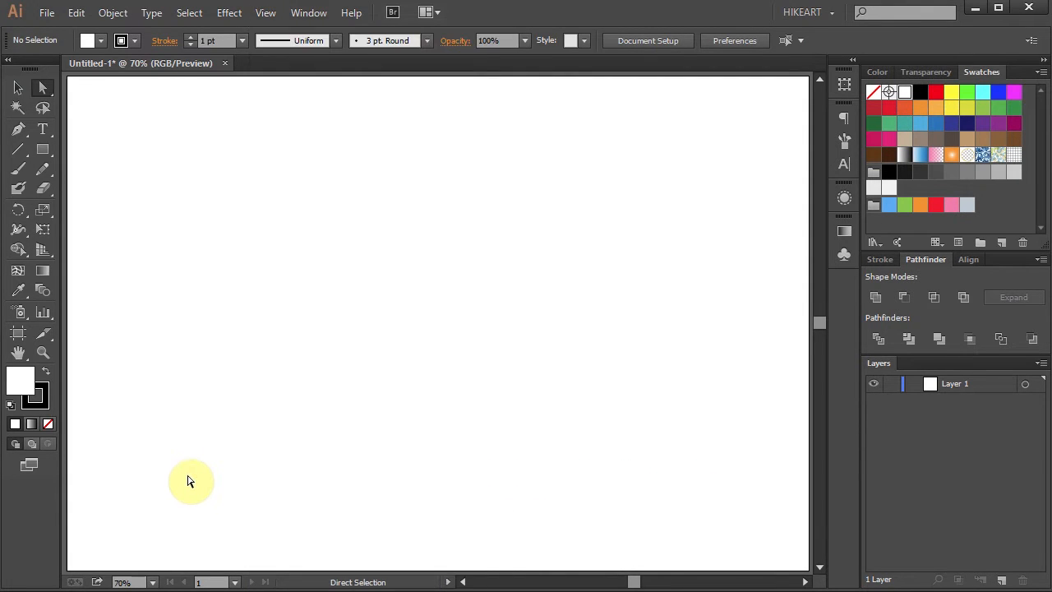
left_click(39, 402)
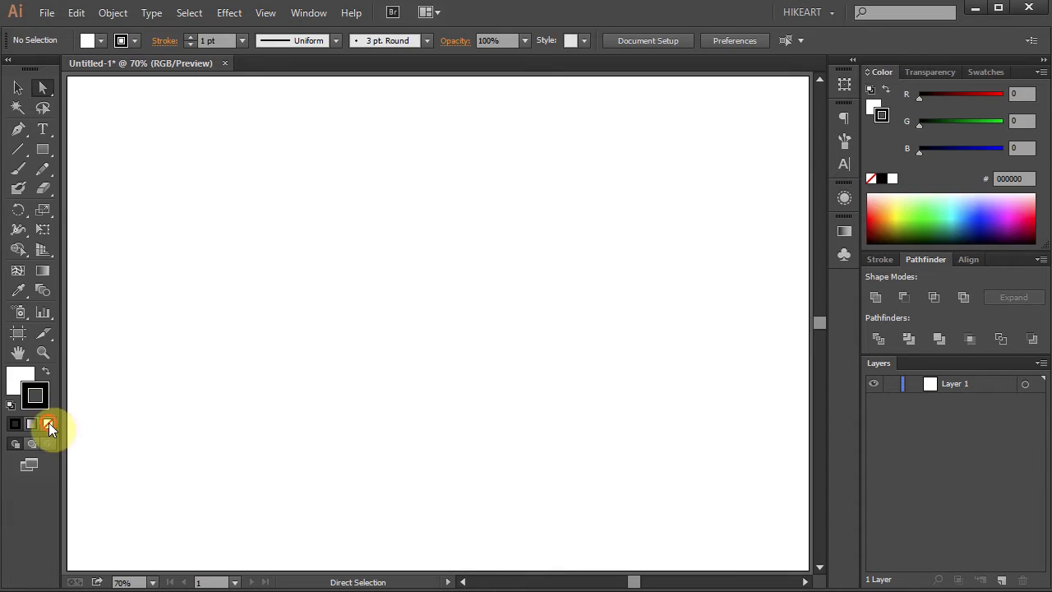
left_click(47, 423)
left_click(25, 379)
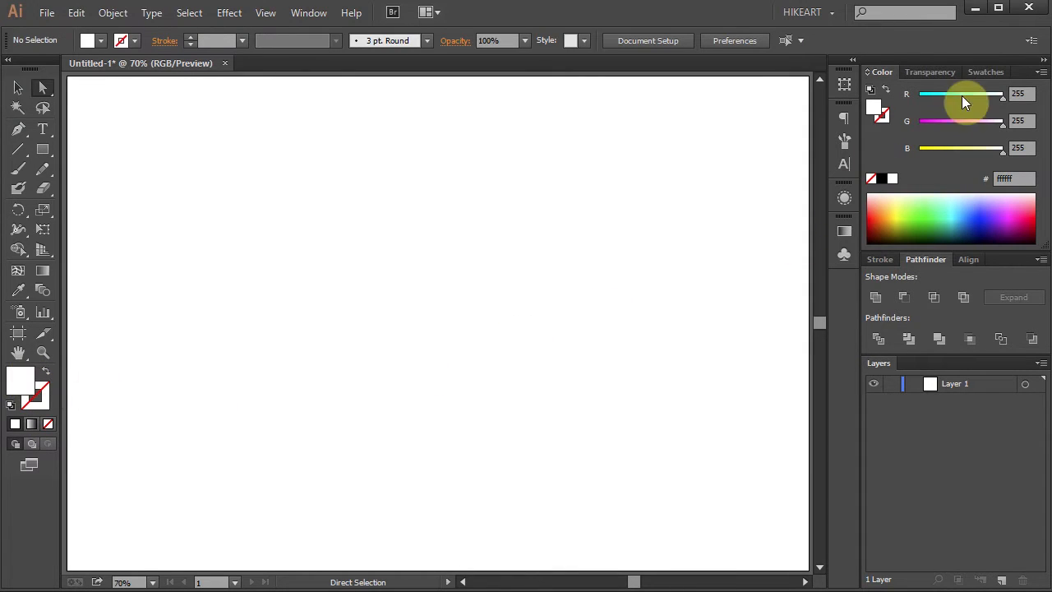
left_click(985, 73)
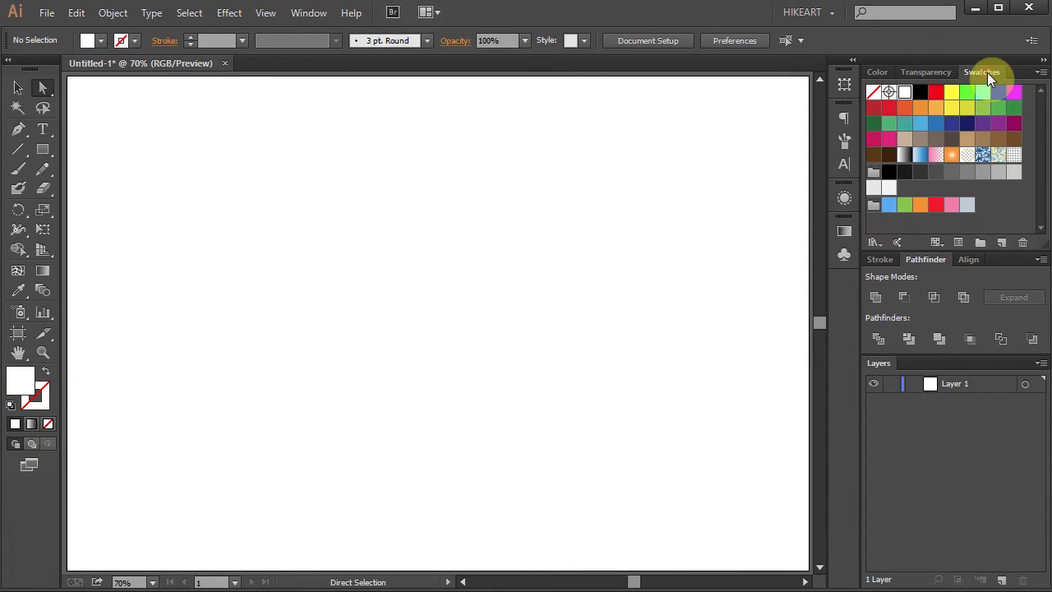
left_click(1014, 172)
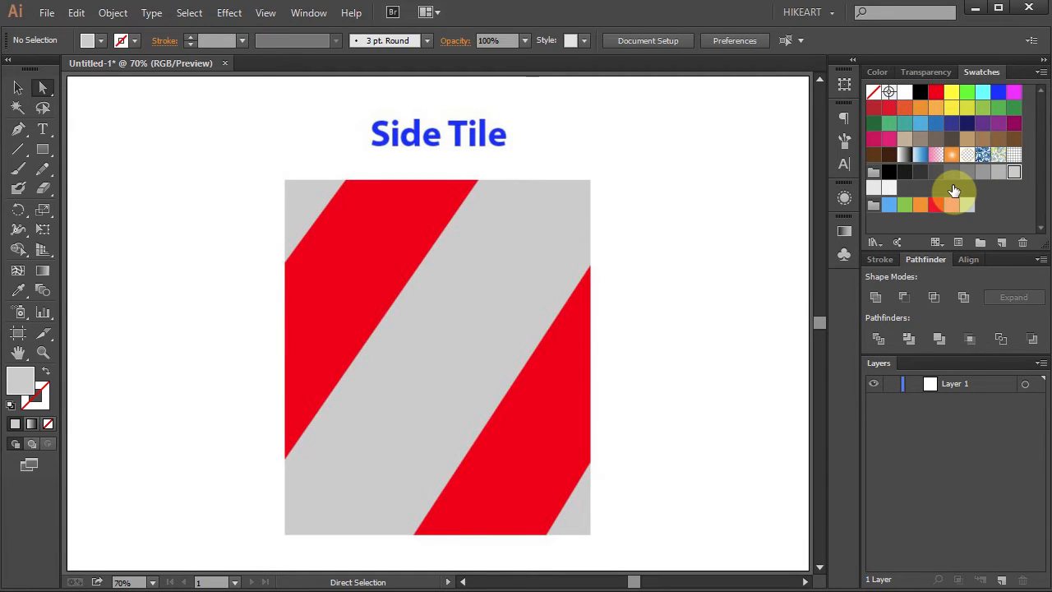
- Draw a wide light grey rectangle in the middle of the artboard and a tall, narrow red rectangle to its left
key("m")
key("m")
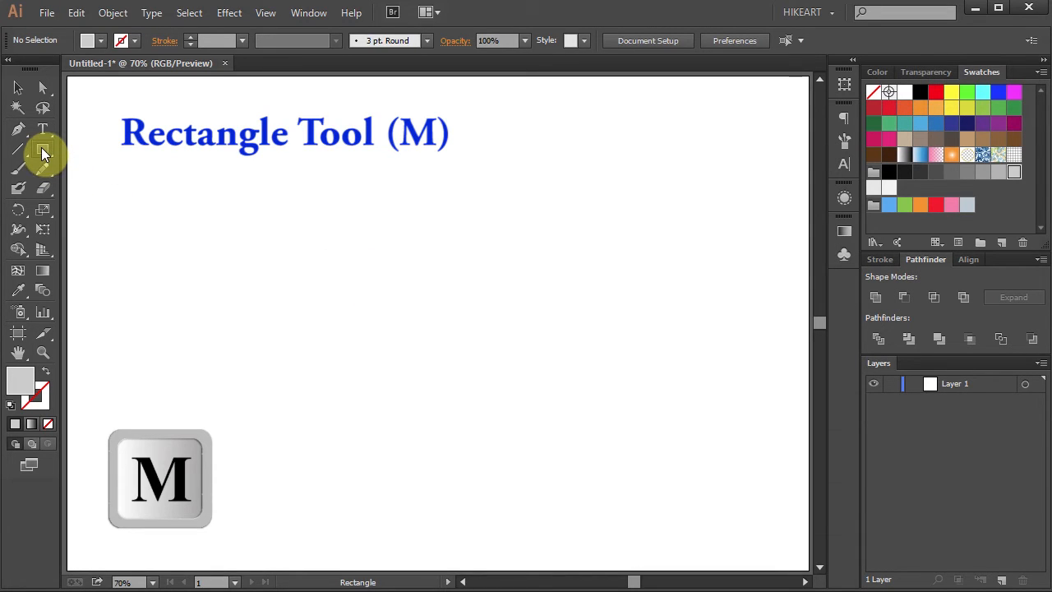
mouse_move(238, 259)
left_mouse_down()
mouse_move(310, 313)
mouse_move(690, 367)
left_mouse_up()
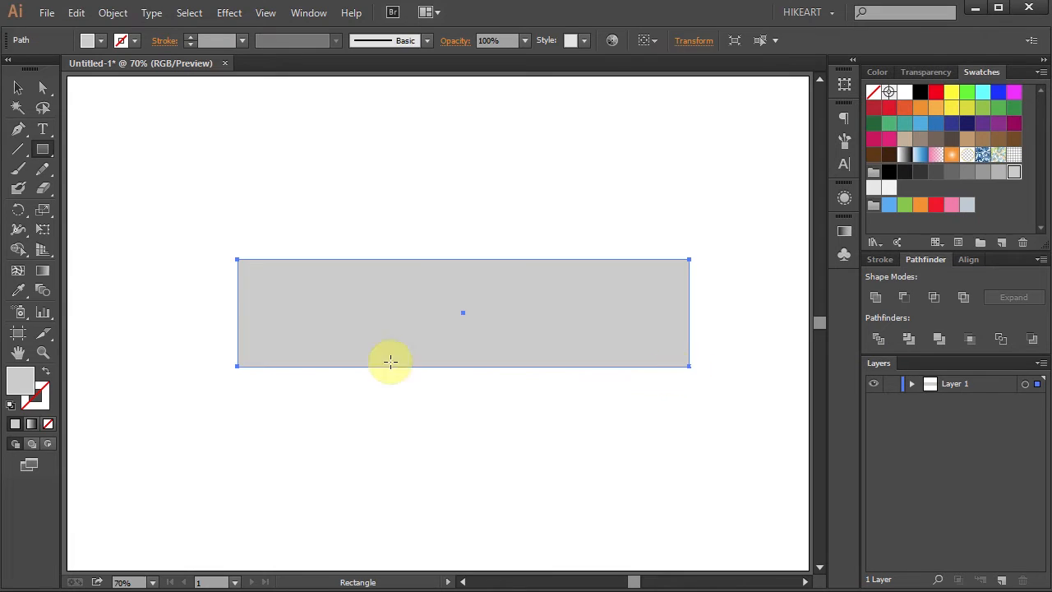
left_click_drag(119, 177, 149, 463)
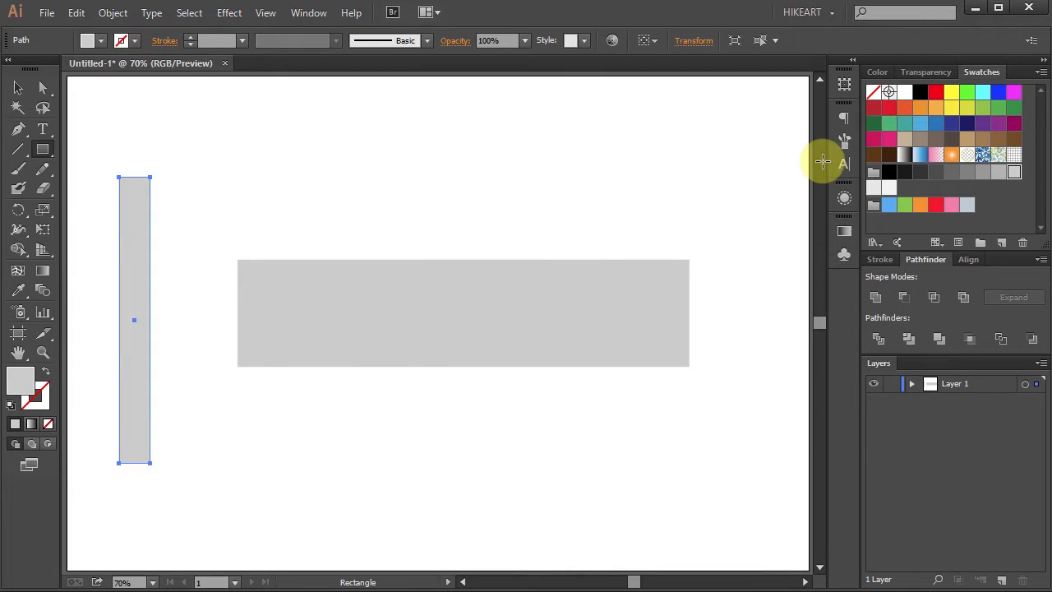
left_click(935, 91)
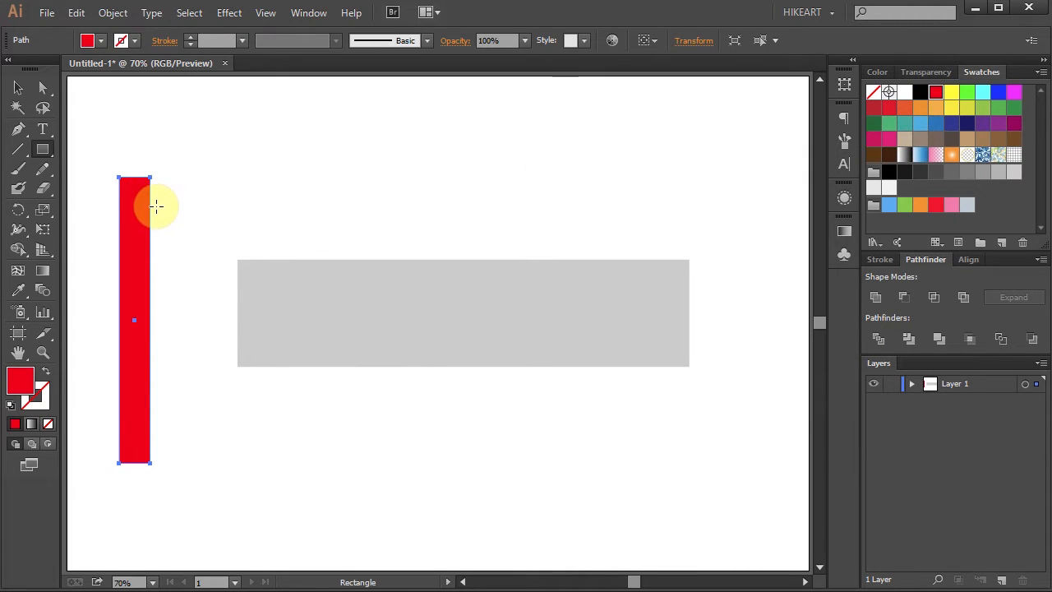
- Rotate the red bar clockwise into a diagonal and move it across the left part of the grey rectangle
key("v")
left_click_drag(157, 171, 207, 237)
left_click_drag(148, 308, 313, 308)
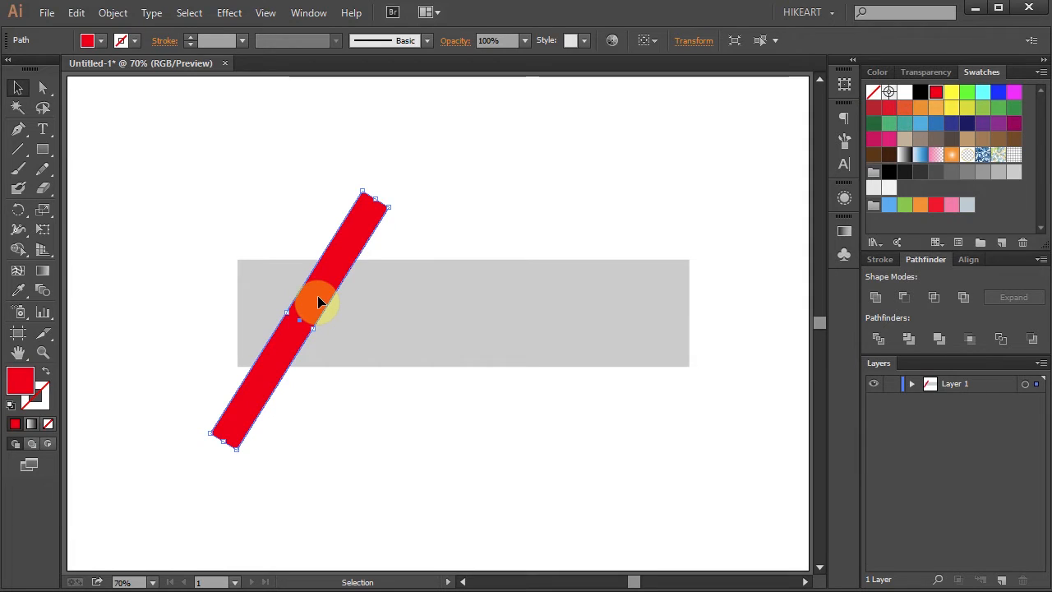
- Duplicate the diagonal red bar horizontally to the right at equal spacing to make five stripes across the grey rectangle
left_click_drag(321, 303, 397, 312)
left_click(394, 345, "shift")
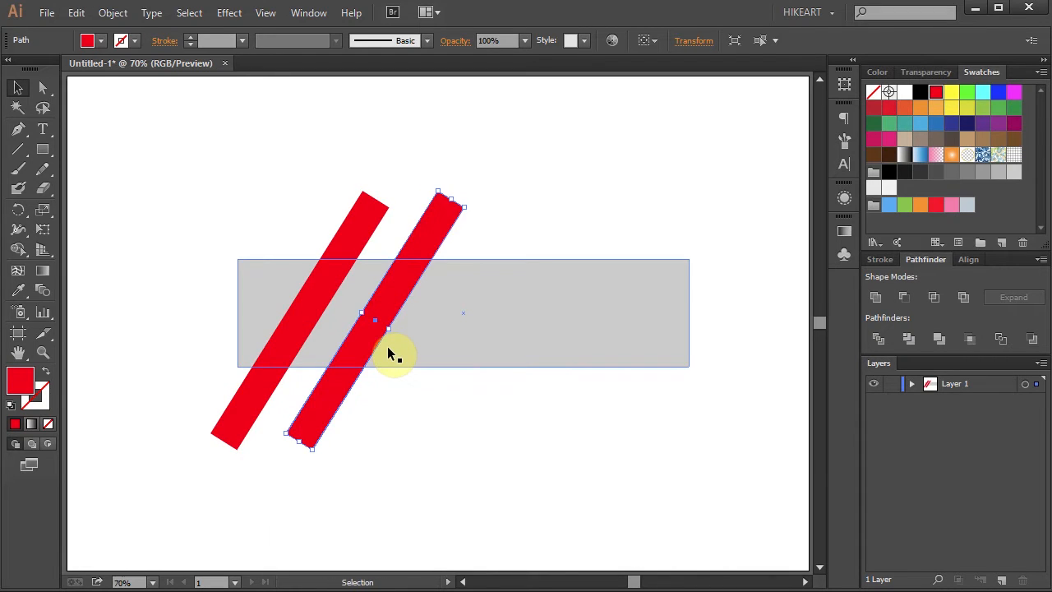
key("ctrl+d")
key("ctrl+d")
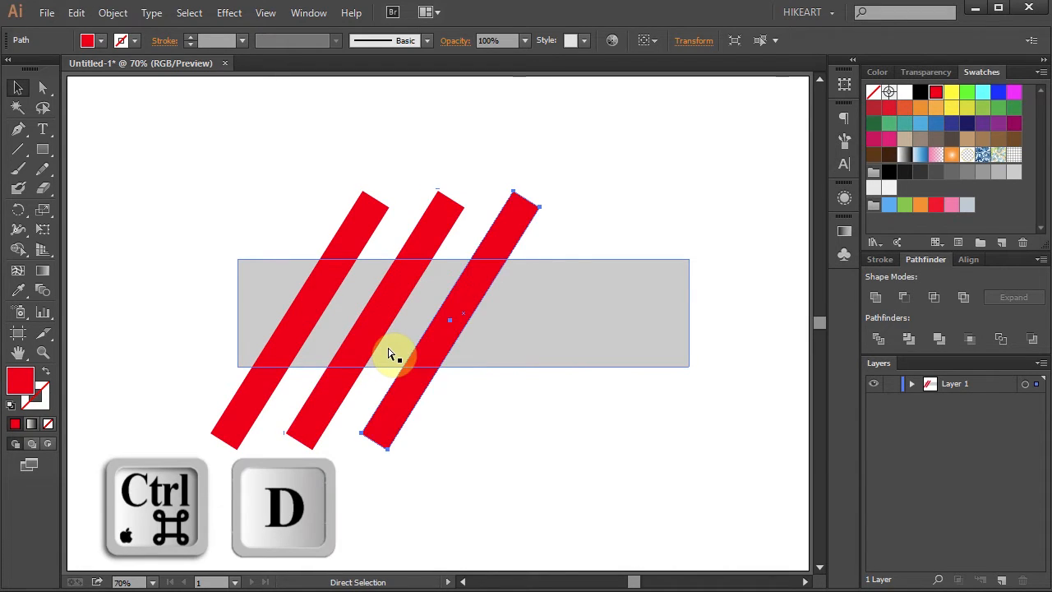
key("ctrl+d")
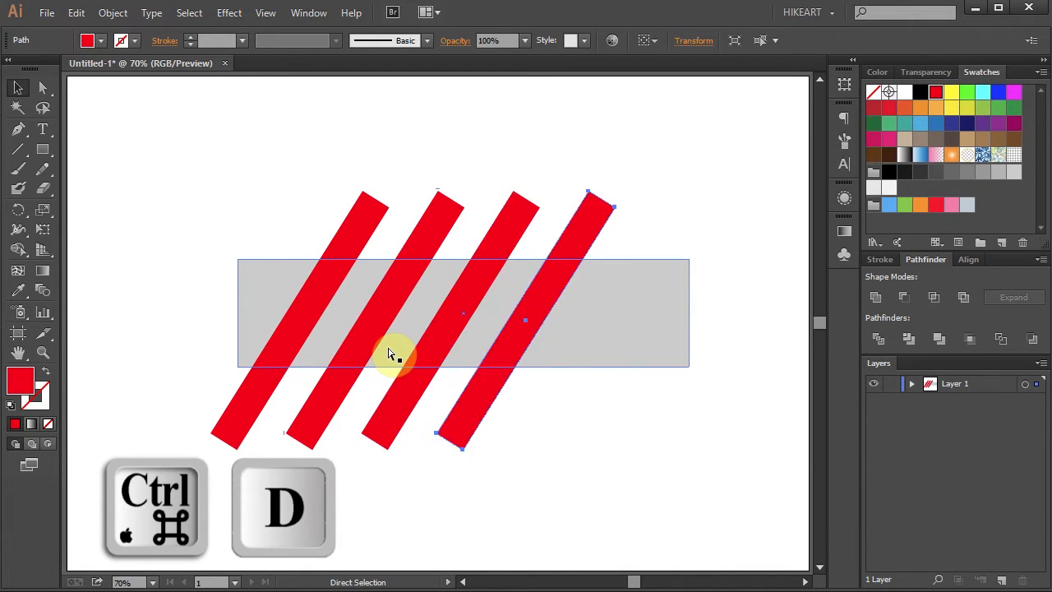
key("ctrl+d")
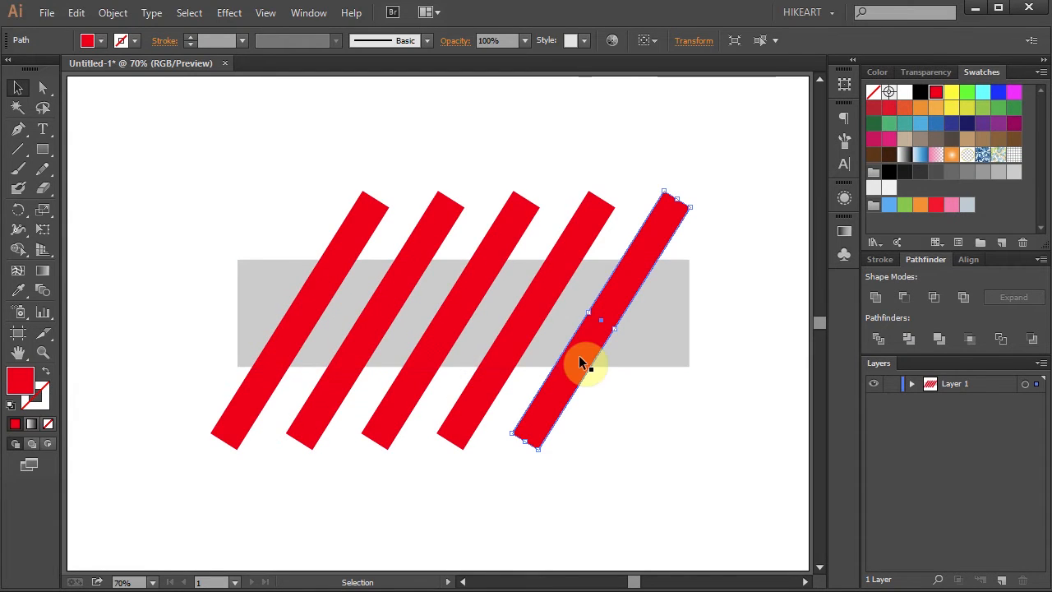
- Remove the stripe parts extending above and below the grey rectangle with the Shape Builder tool
left_click_drag(153, 170, 759, 498)
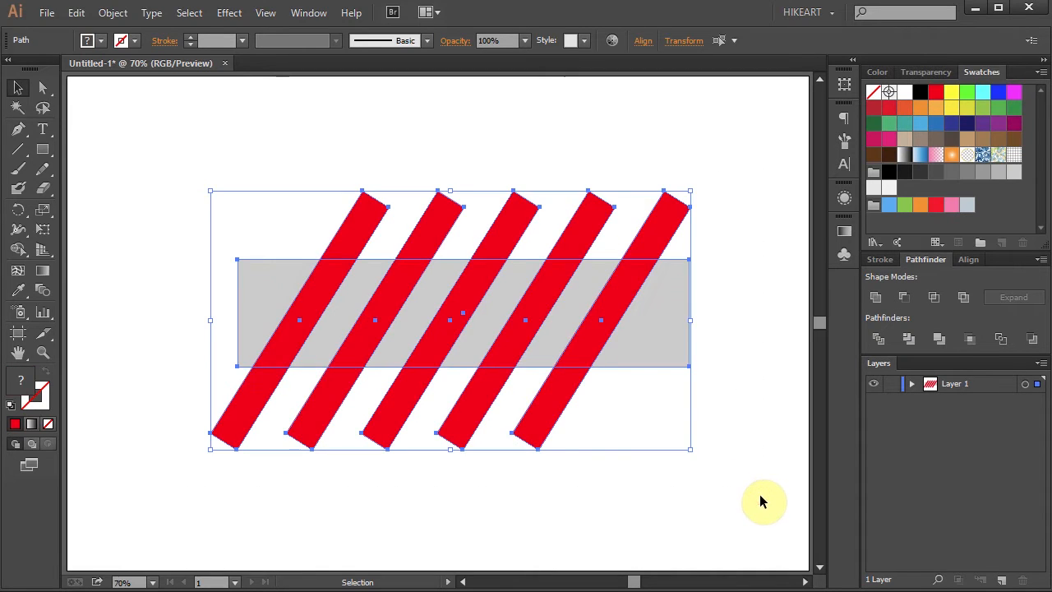
left_click_drag(22, 251, 92, 247)
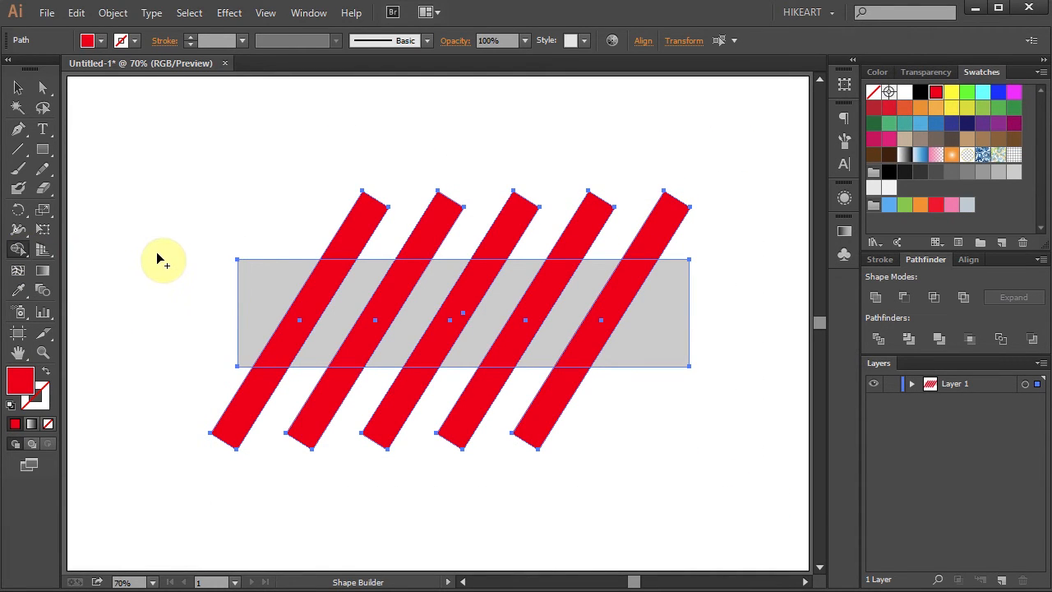
key("alt")
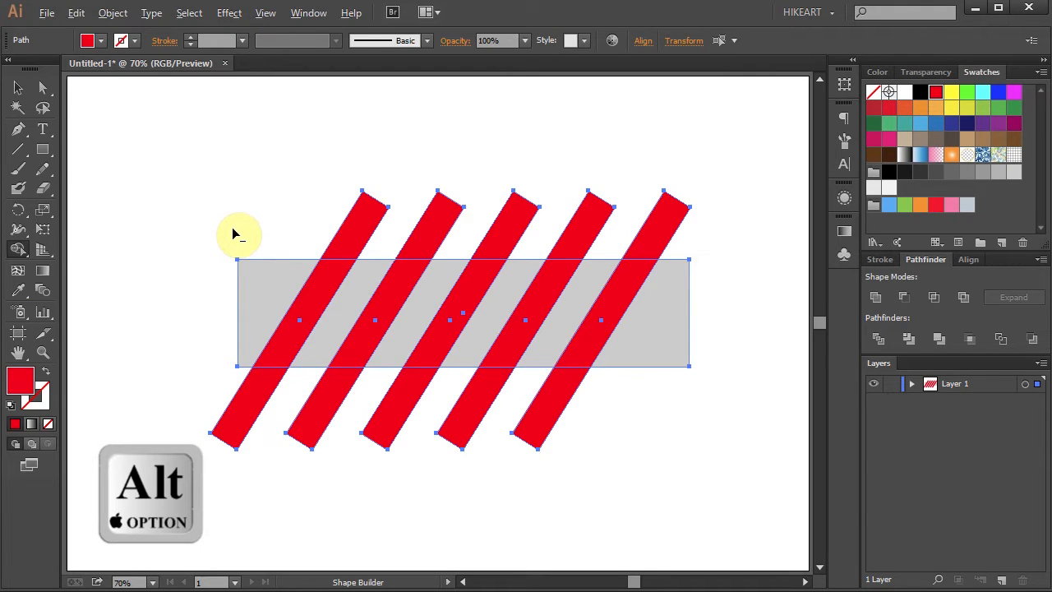
mouse_move(226, 216)
left_mouse_down()
mouse_move(334, 226)
mouse_move(646, 233)
mouse_move(649, 262)
mouse_move(544, 406)
mouse_move(227, 400)
left_mouse_up()
- Merge the grey rectangle and all the trimmed red stripes with Pathfinder
key("v")
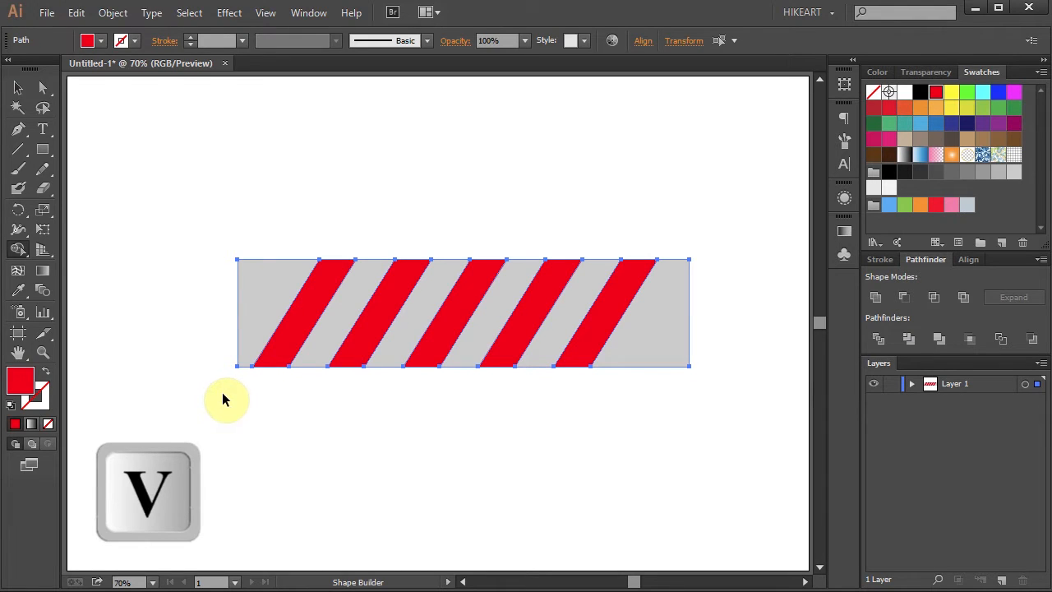
left_click_drag(157, 192, 760, 441)
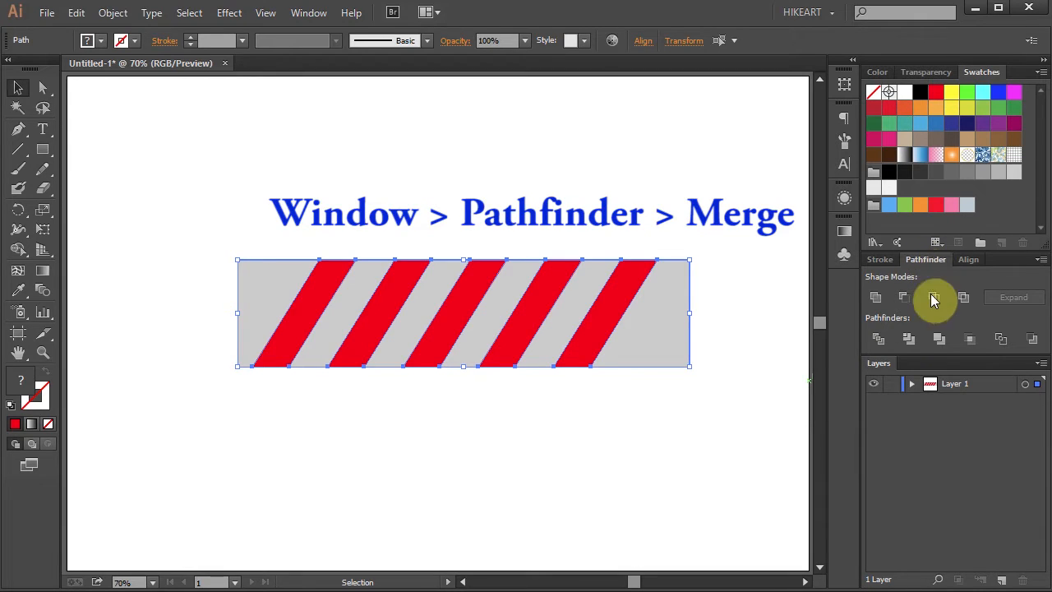
left_click(942, 338)
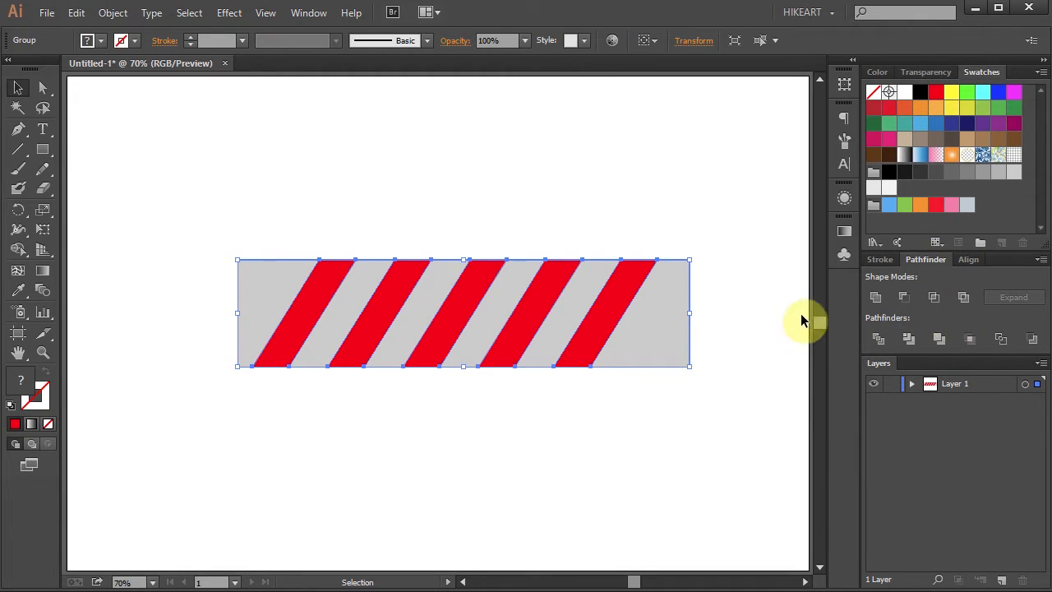
- Copy the merged stripe group and paste the copy in front, exactly in place
left_click(913, 384)
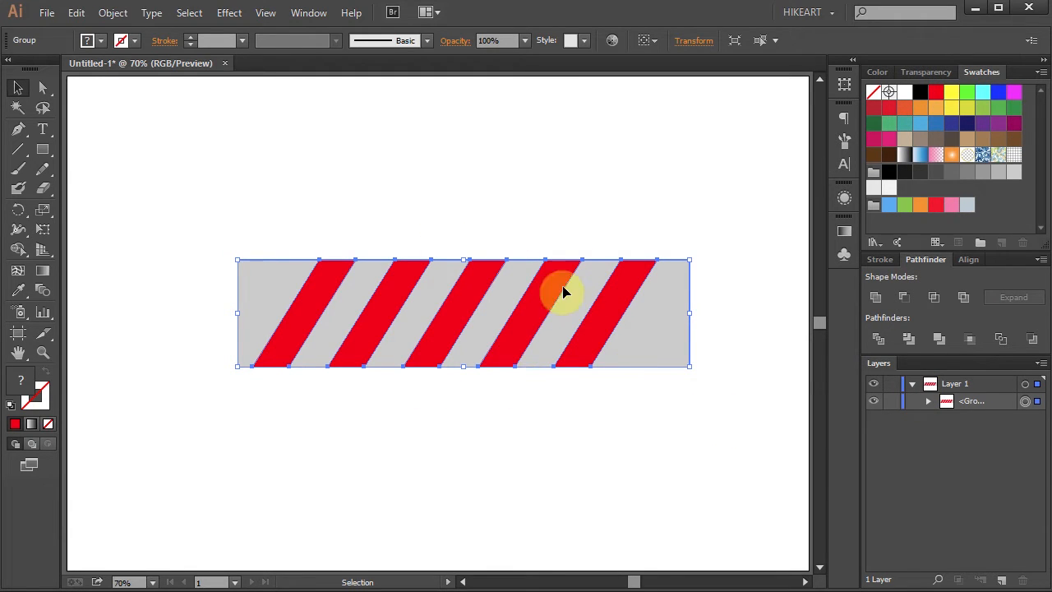
key("ctrl+c")
key("a")
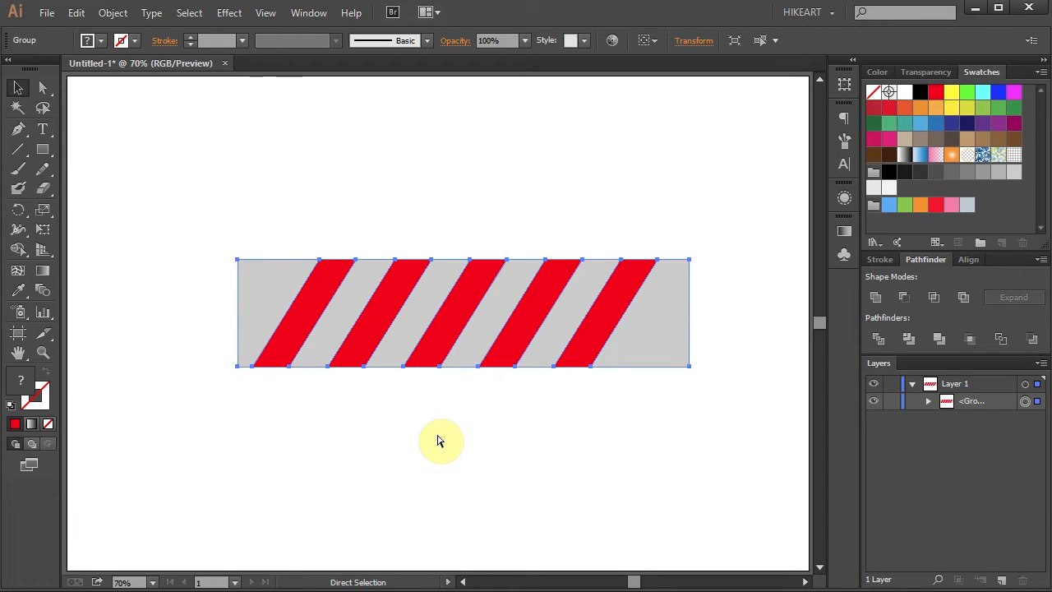
key("ctrl+f")
key("v")
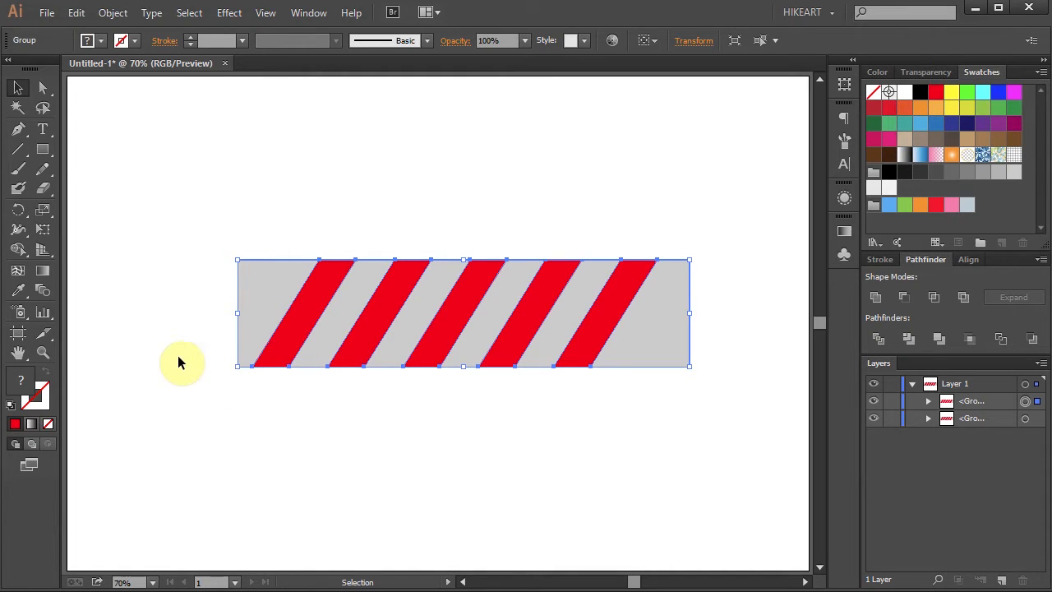
- Erase a rectangular area over the left end of both stripe groups, cutting vertically through the first red stripe
key("ctrl+a")
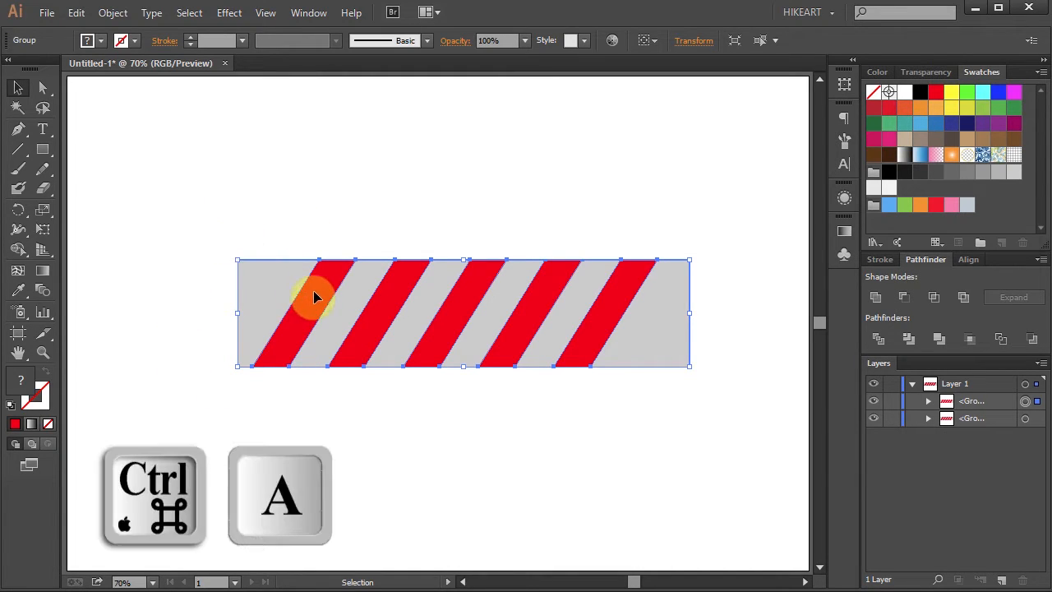
left_click_drag(207, 216, 735, 426)
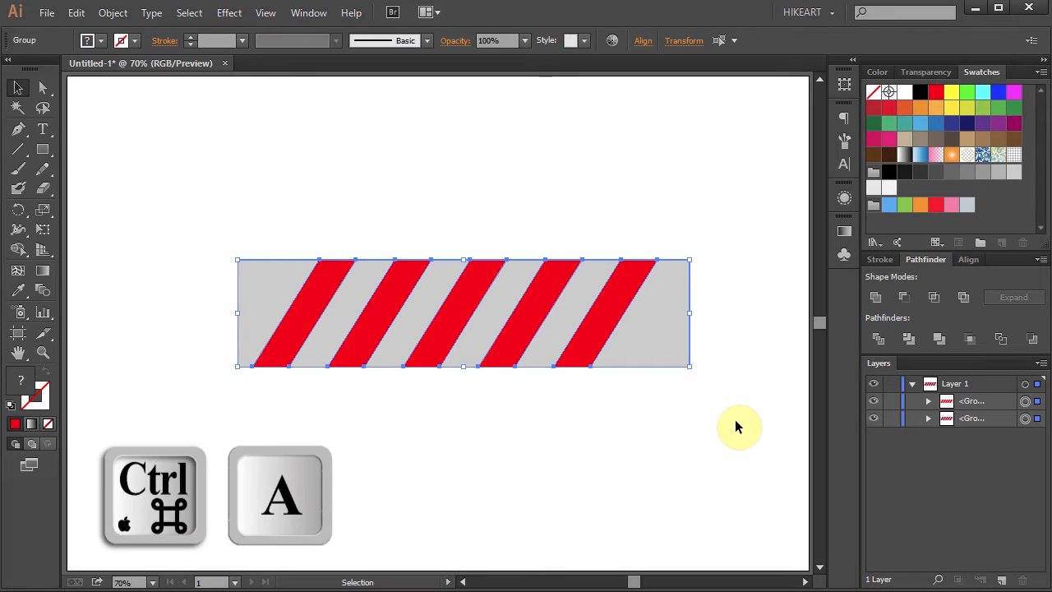
mouse_move(39, 187)
left_mouse_down()
mouse_move(106, 195)
mouse_move(99, 189)
left_mouse_up()
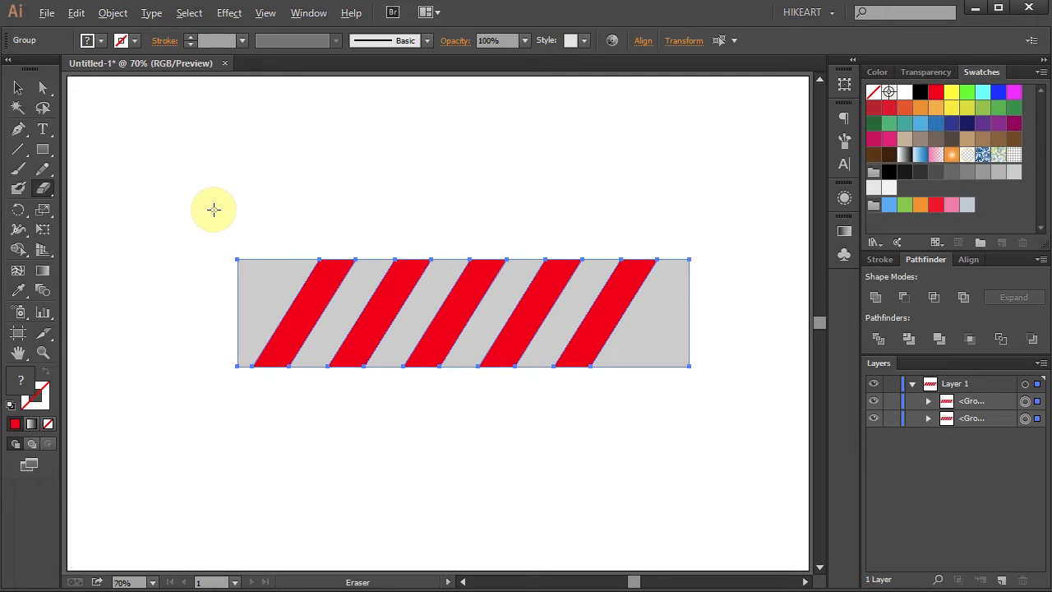
key("alt")
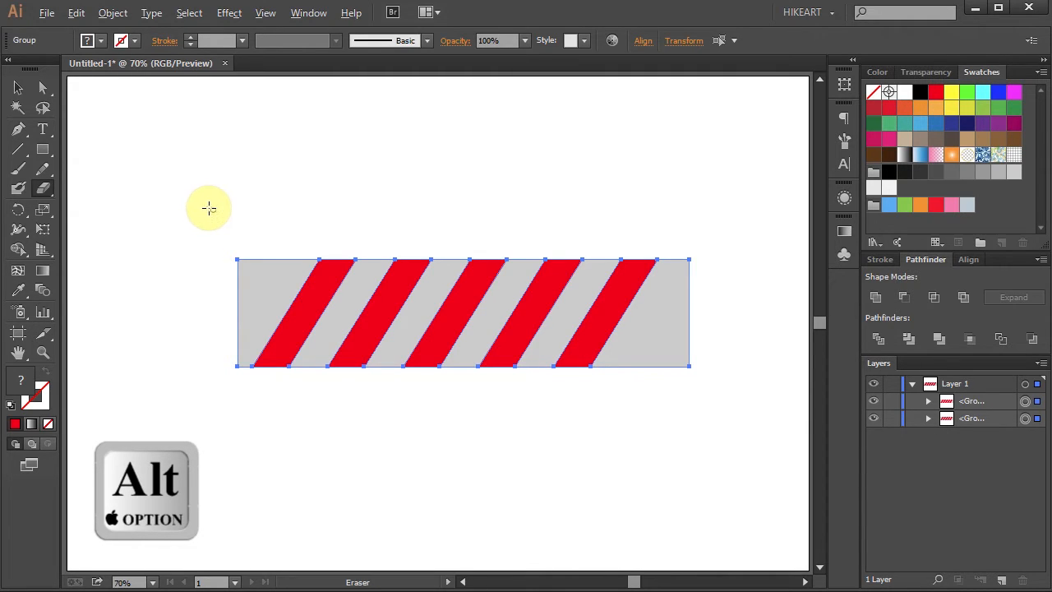
mouse_move(202, 203)
left_mouse_down()
mouse_move(305, 369)
mouse_move(305, 425)
left_mouse_up()
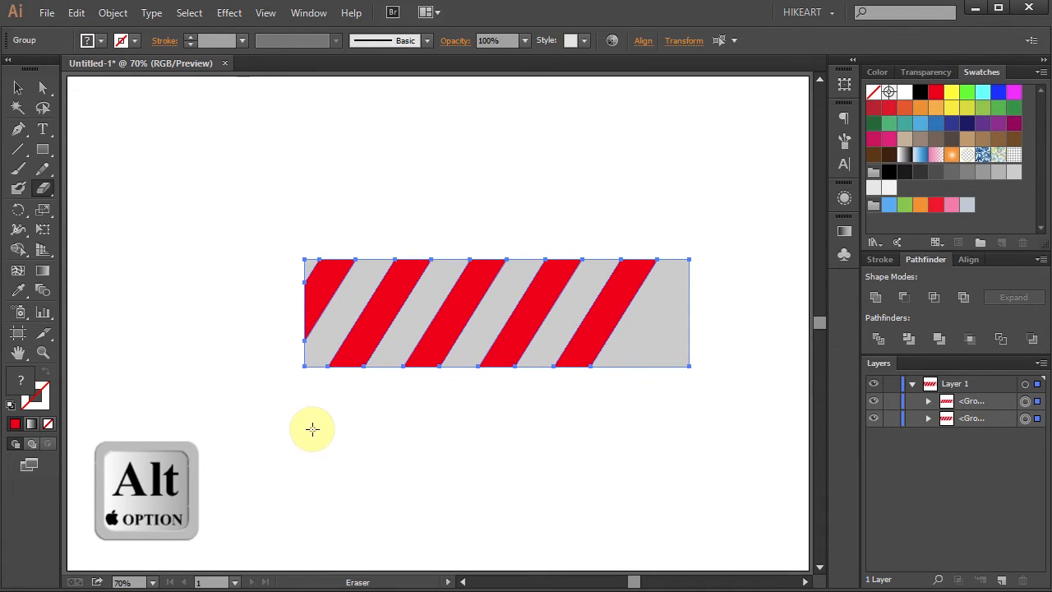
key("v")
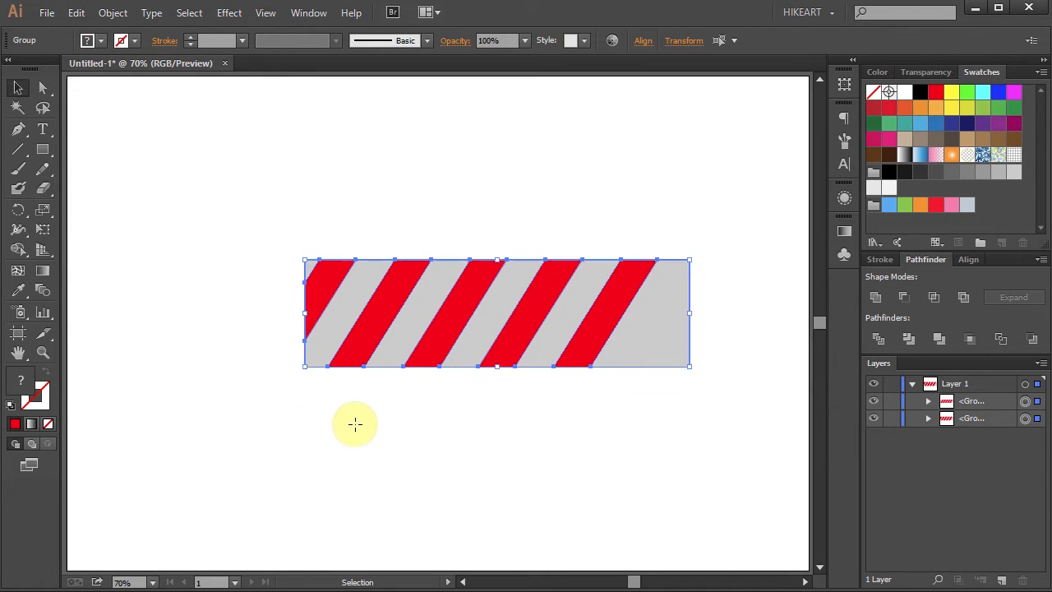
- Move only the front stripe group horizontally right by one stripe interval, aligning its cut first stripe with the second stripe behind
left_click(419, 420)
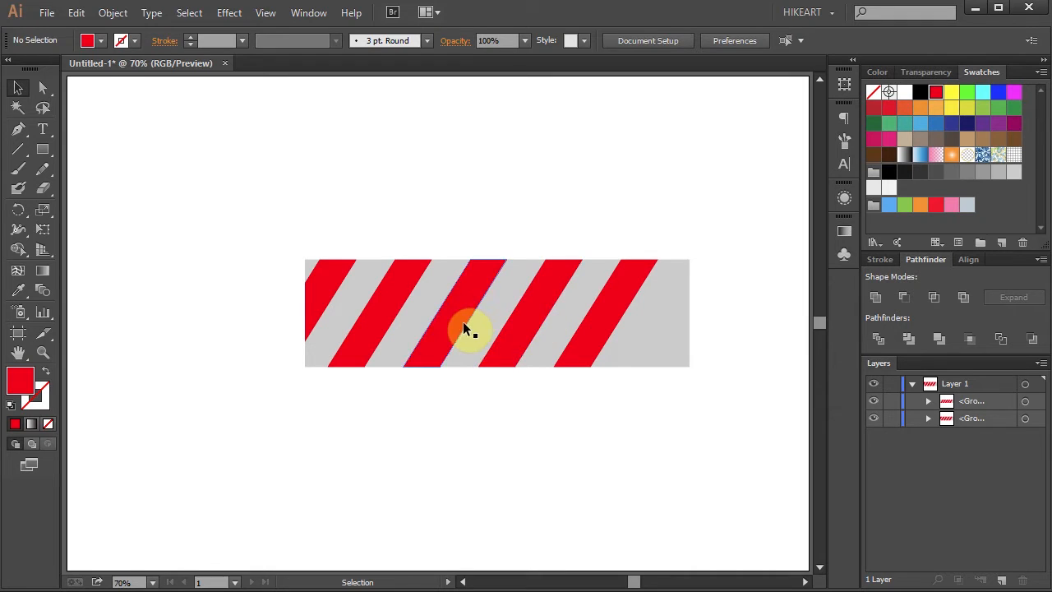
left_click(507, 301)
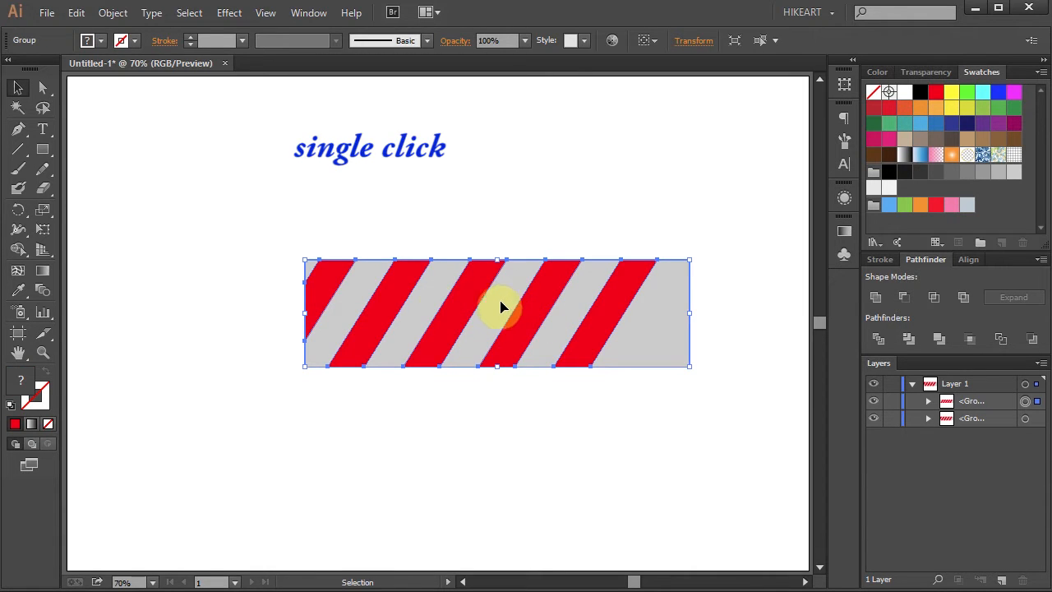
key("z")
left_click_drag(282, 239, 504, 412)
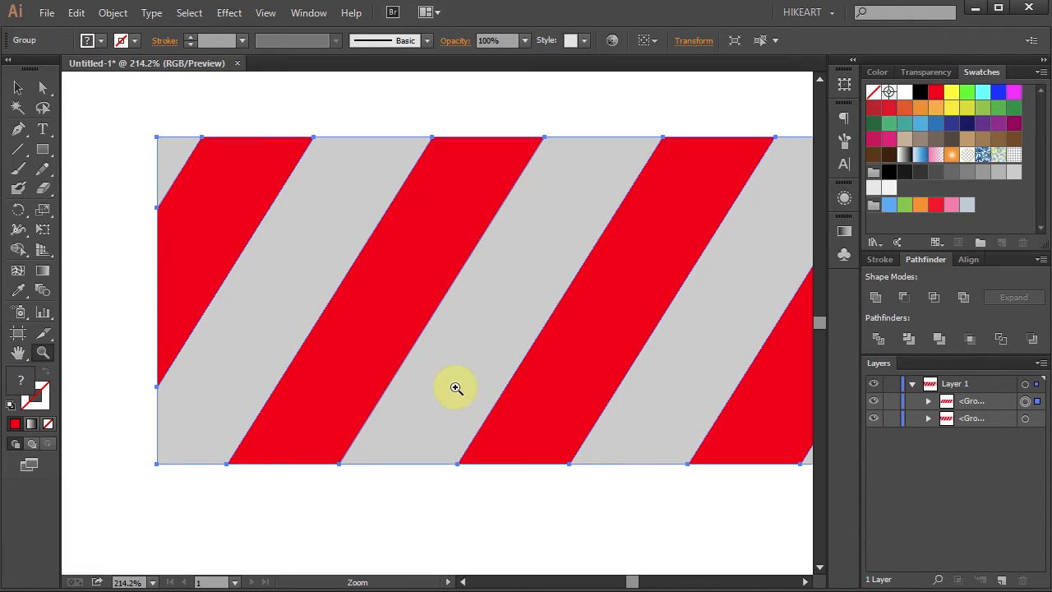
key("v")
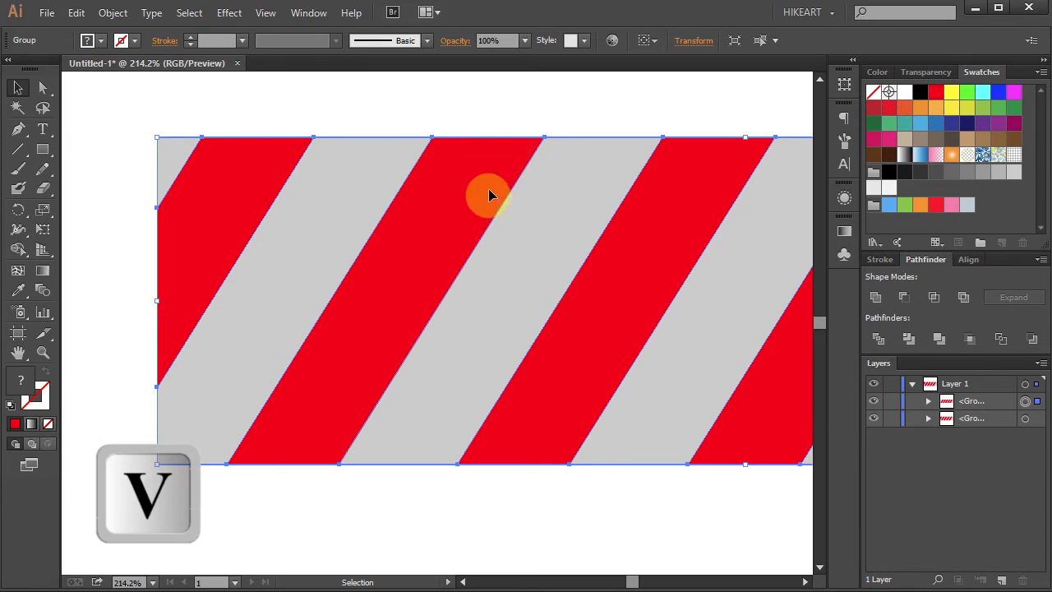
left_click_drag(230, 198, 460, 203)
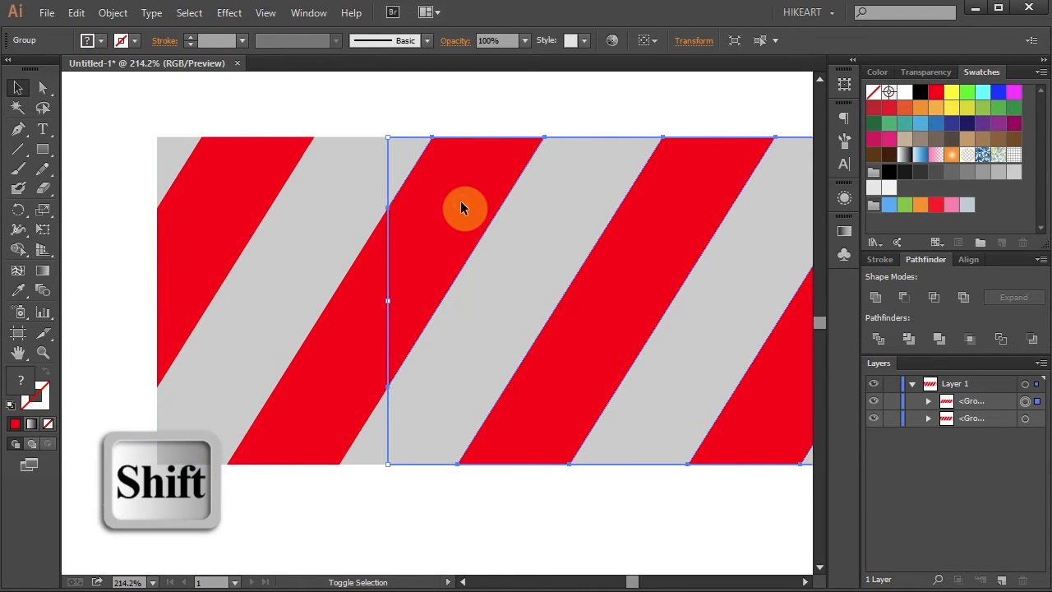
- Fill the front stripe group with black and merge it into a single shape with Pathfinder Merge
left_click(457, 108)
key("ctrl+0")
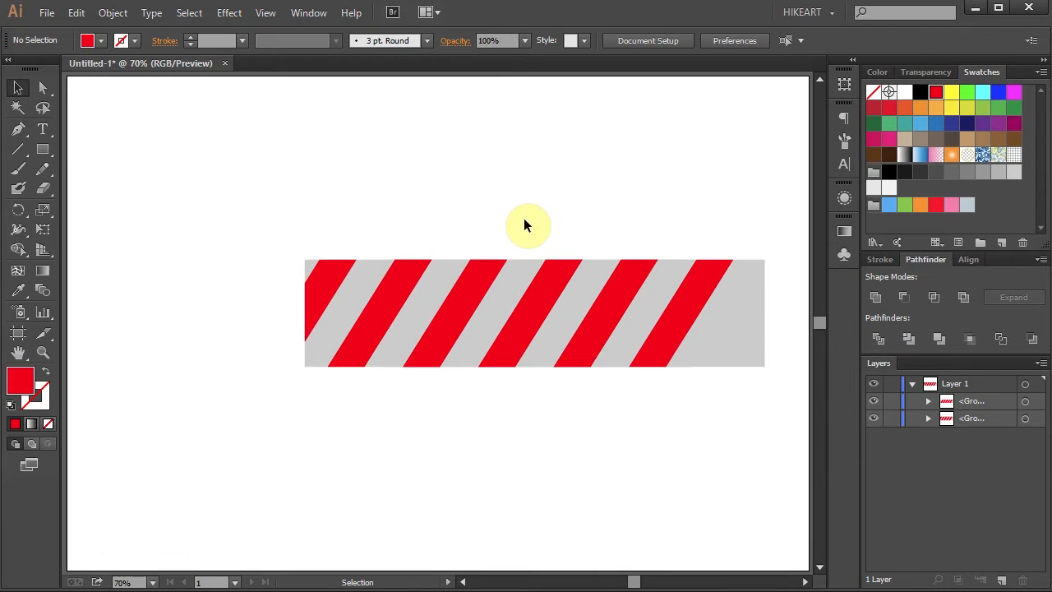
left_click(533, 306)
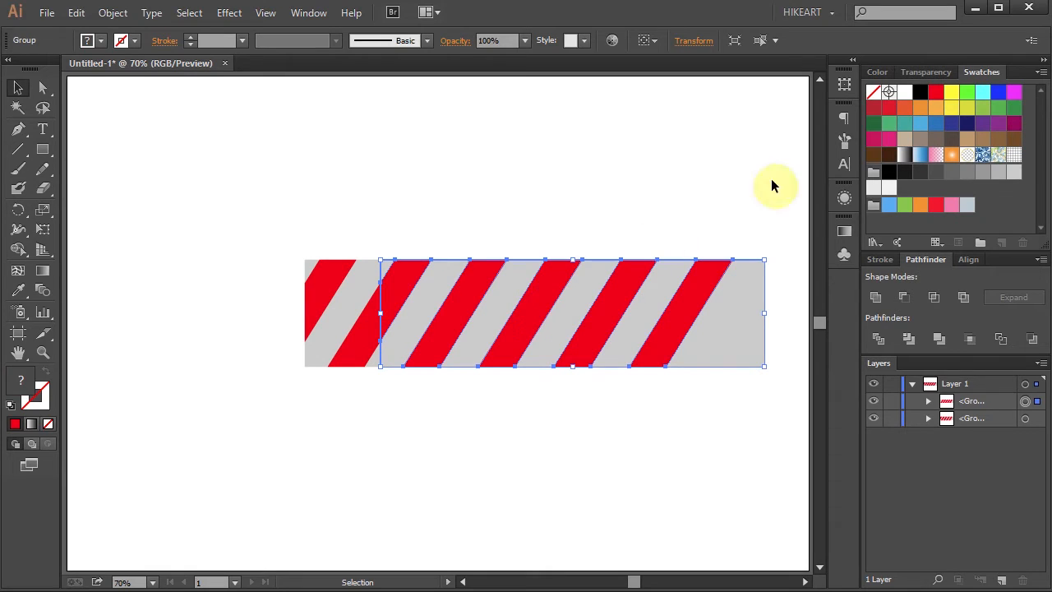
left_click(920, 96)
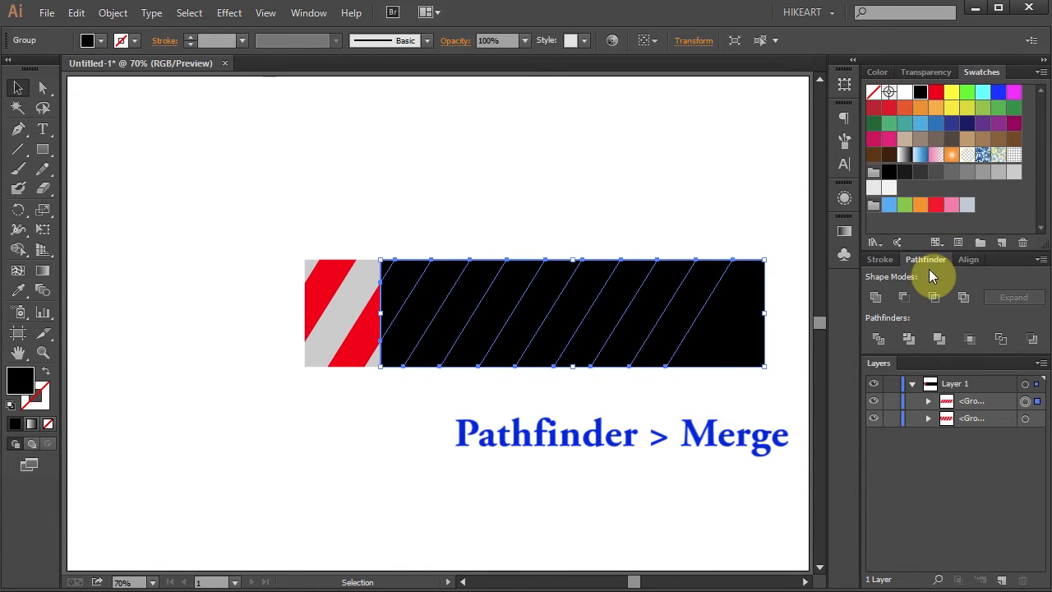
left_click(939, 339)
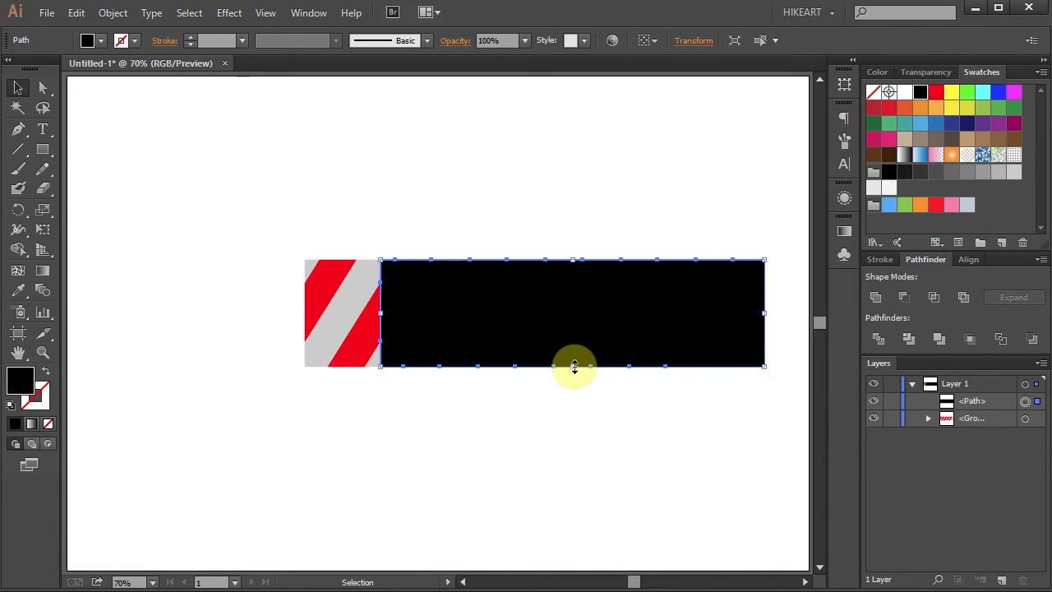
- Stretch the black shape vertically from its centre beyond both stripe edges, and merge it with the striped group behind
left_click_drag(573, 365, 574, 384)
left_click_drag(574, 403, 573, 401)
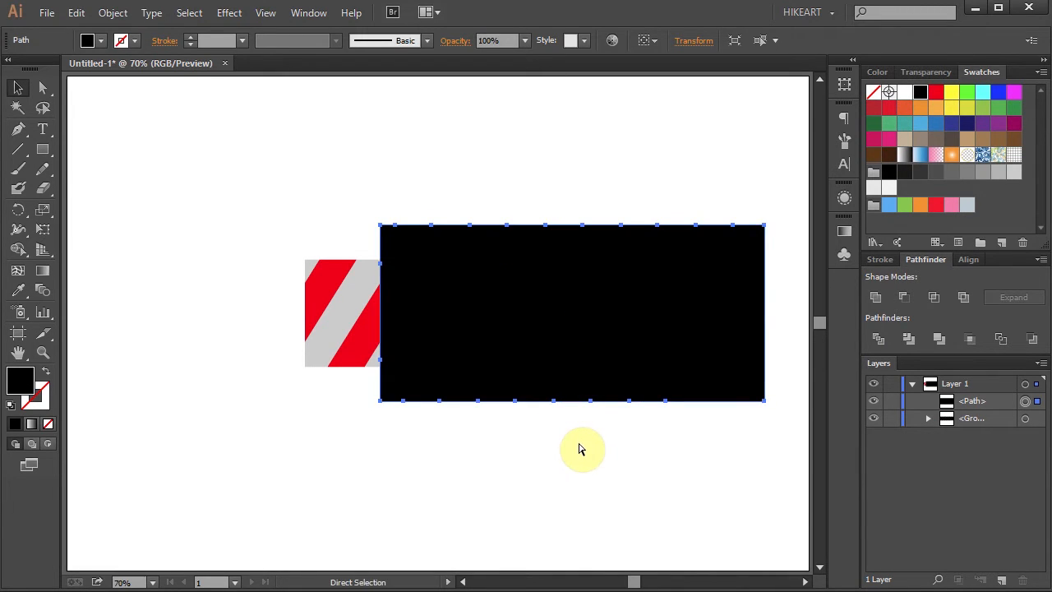
key("ctrl+a")
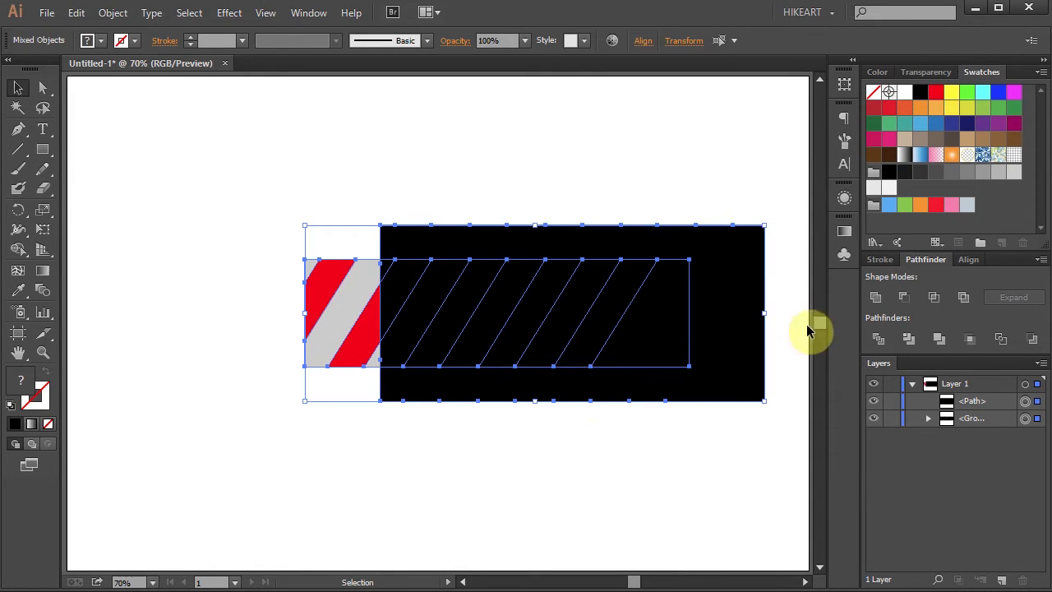
left_click(938, 339)
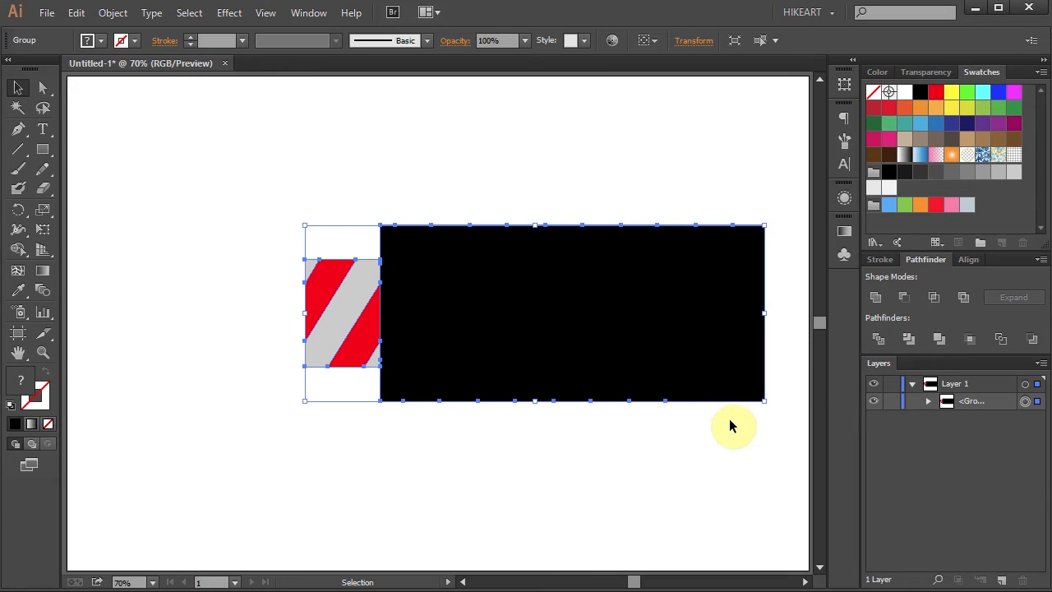
- Delete only the black shape from the merged group with the Direct Selection tool, keeping the striped tile
left_click(695, 443)
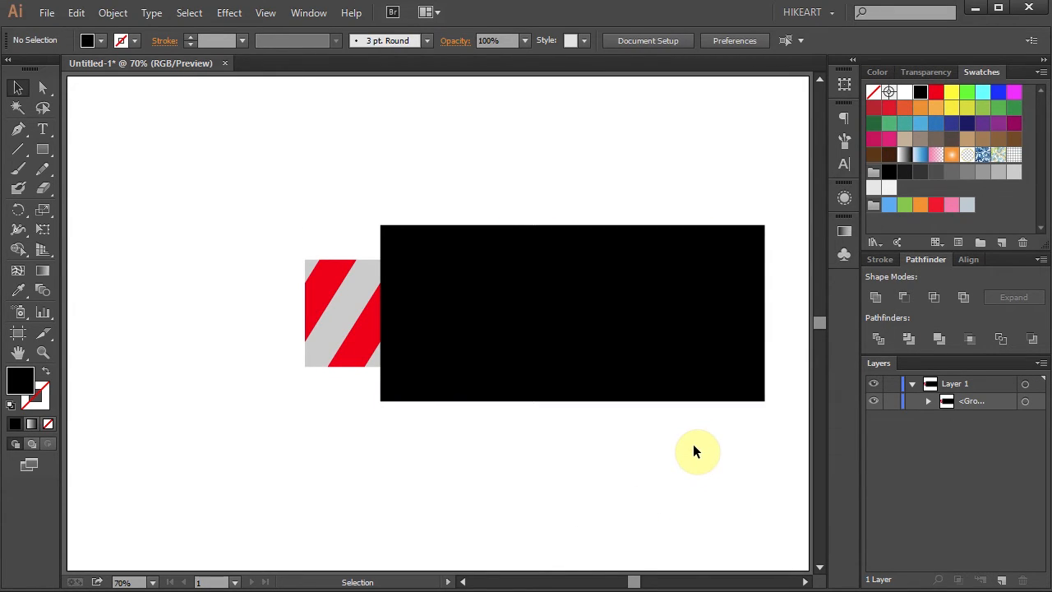
key("a")
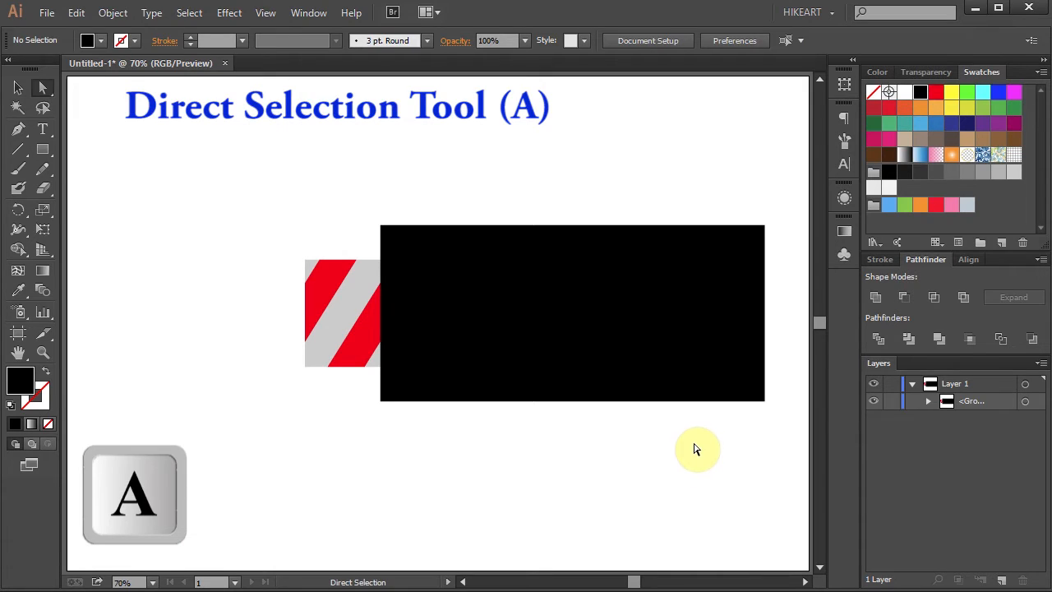
left_click(659, 366)
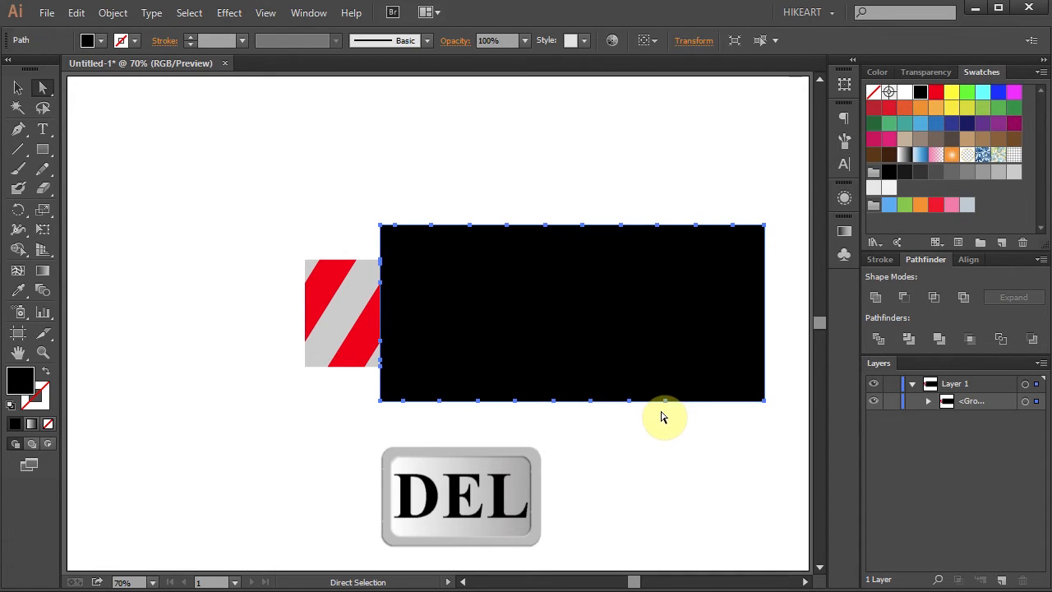
key("Delete")
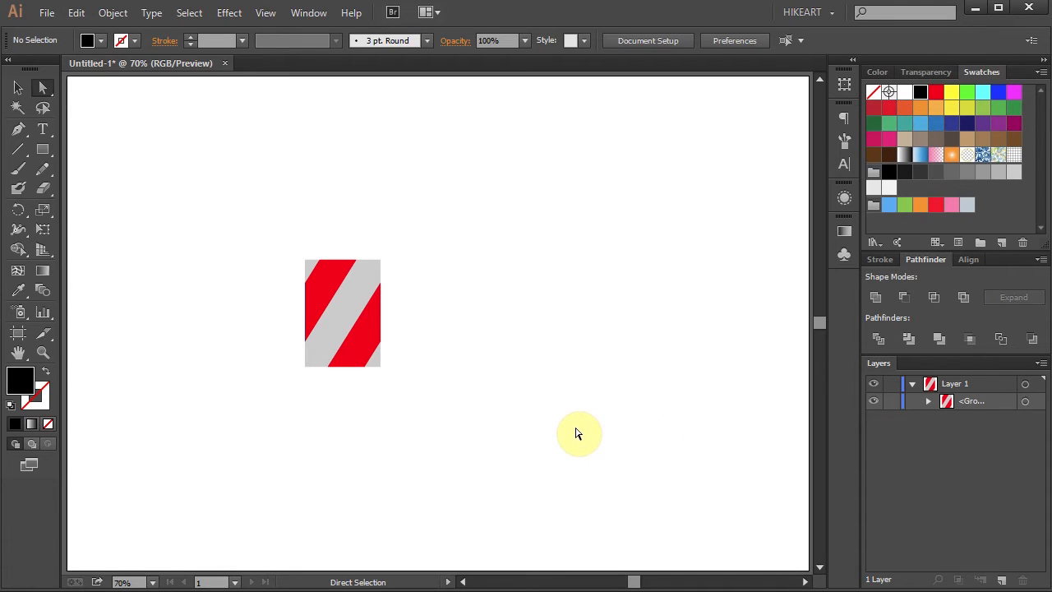
- Create a pattern brush from the striped tile, keeping the default brush options
left_click(842, 139)
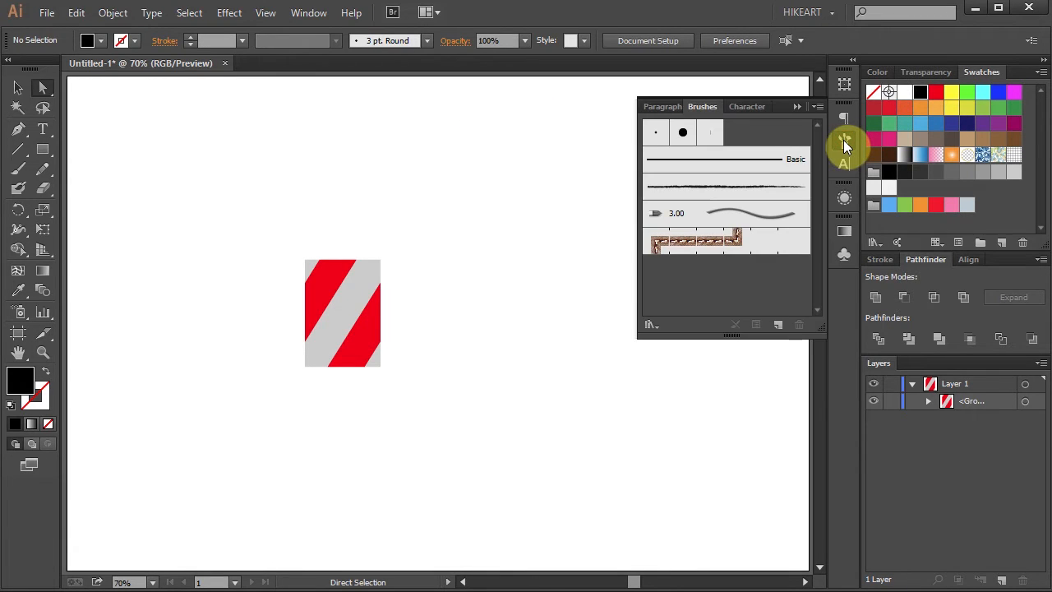
key("v")
left_click_drag(258, 228, 408, 416)
left_click_drag(344, 327, 662, 287)
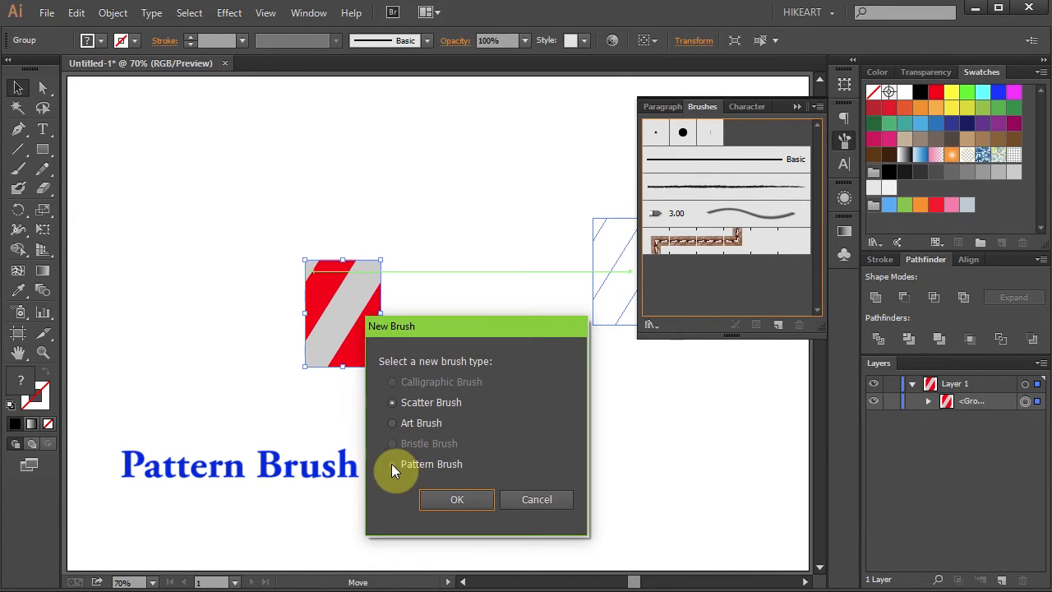
left_click(393, 464)
left_click(480, 499)
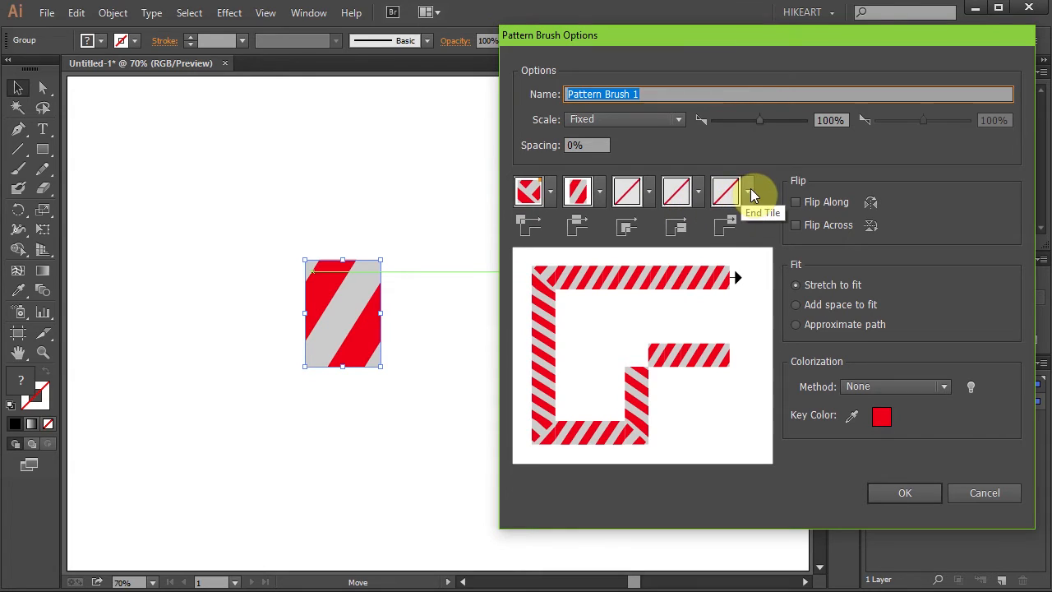
left_click(890, 490)
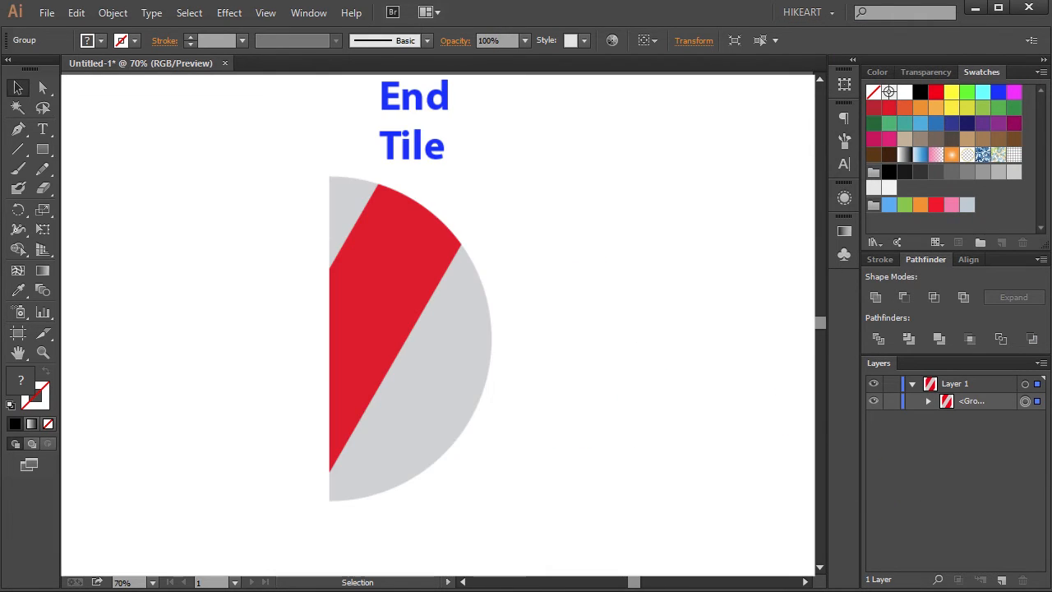
- Draw a 186 px circle to the right of the striped tile, centred on its mid-height, and fill it with the grid pattern swatch
key("z")
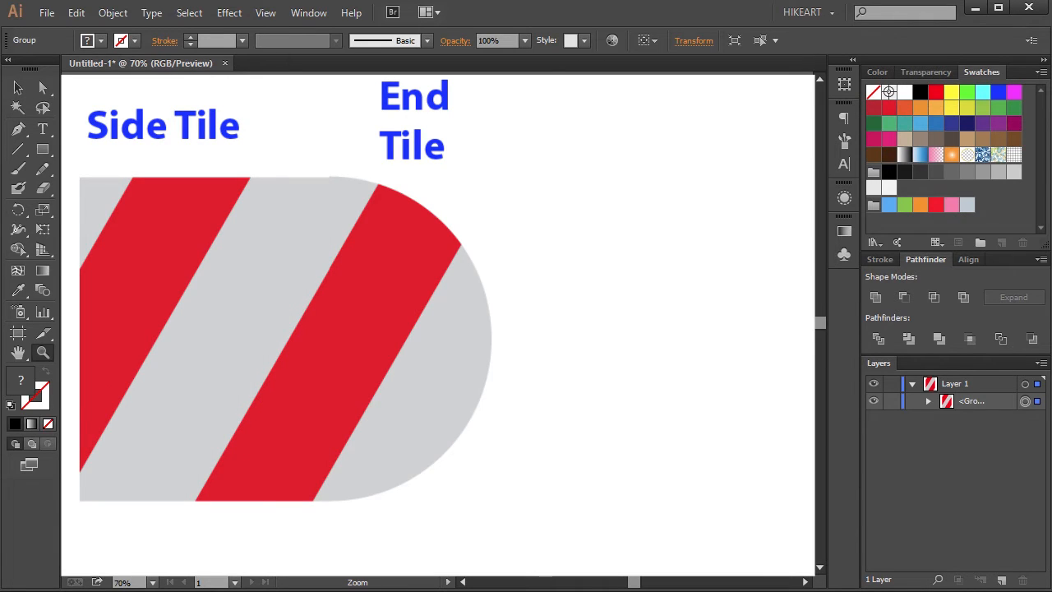
left_click_drag(293, 226, 584, 420)
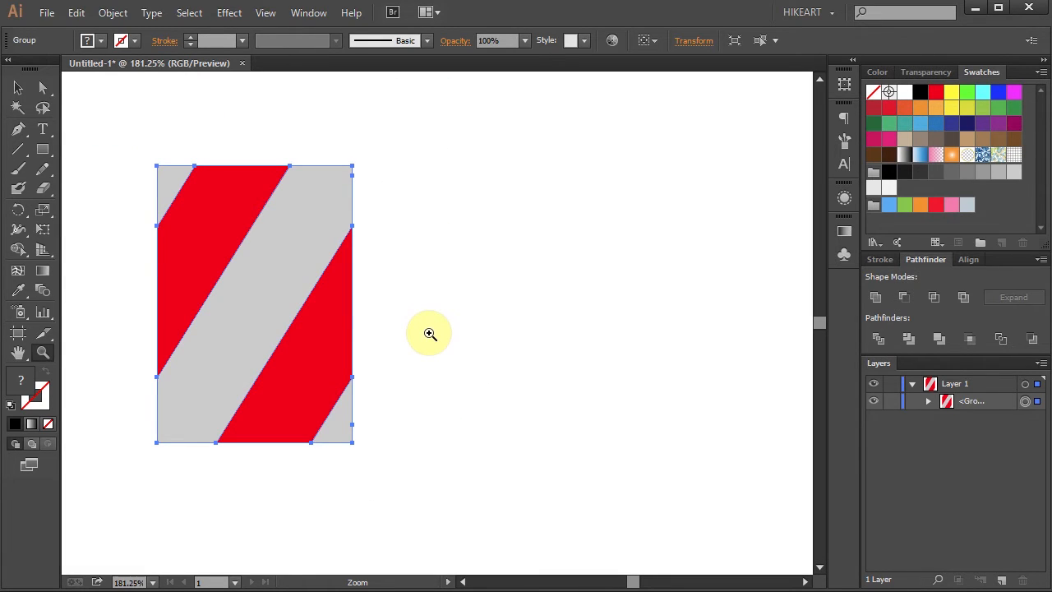
key("l")
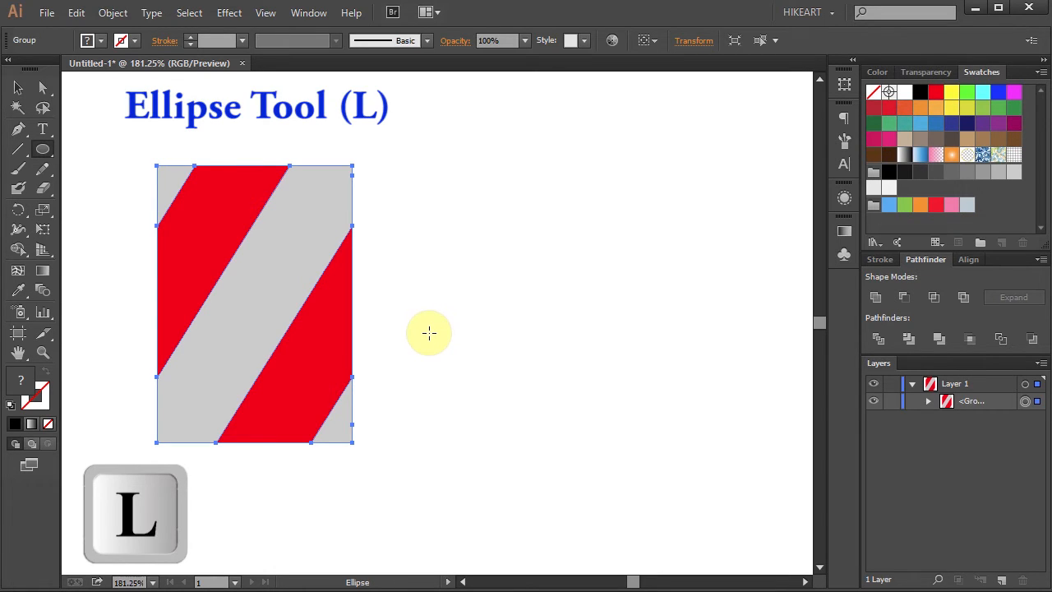
left_click(550, 304)
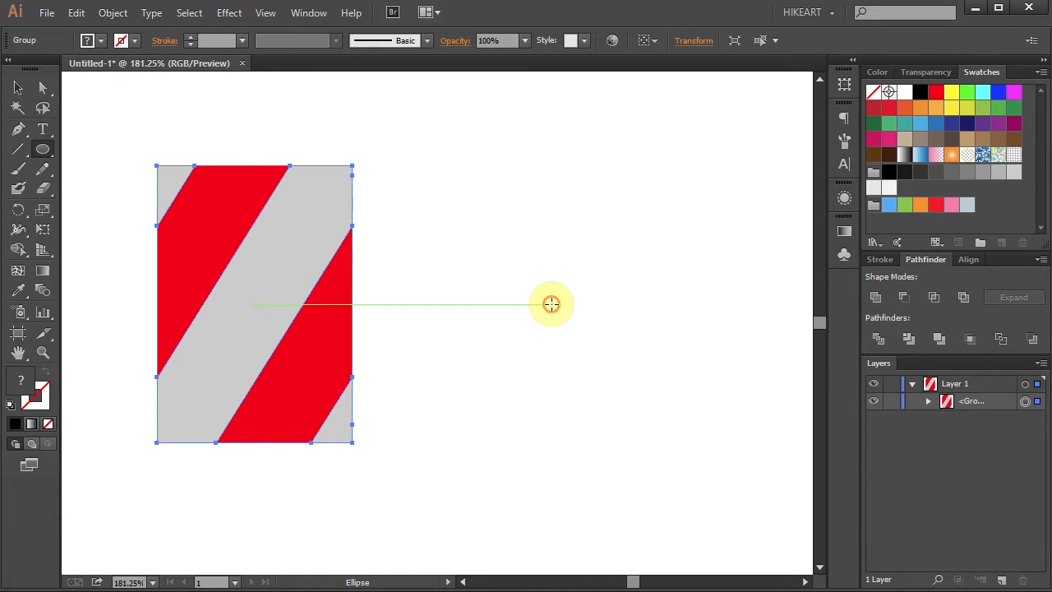
key("shift+alt")
left_click_drag(551, 305, 643, 444)
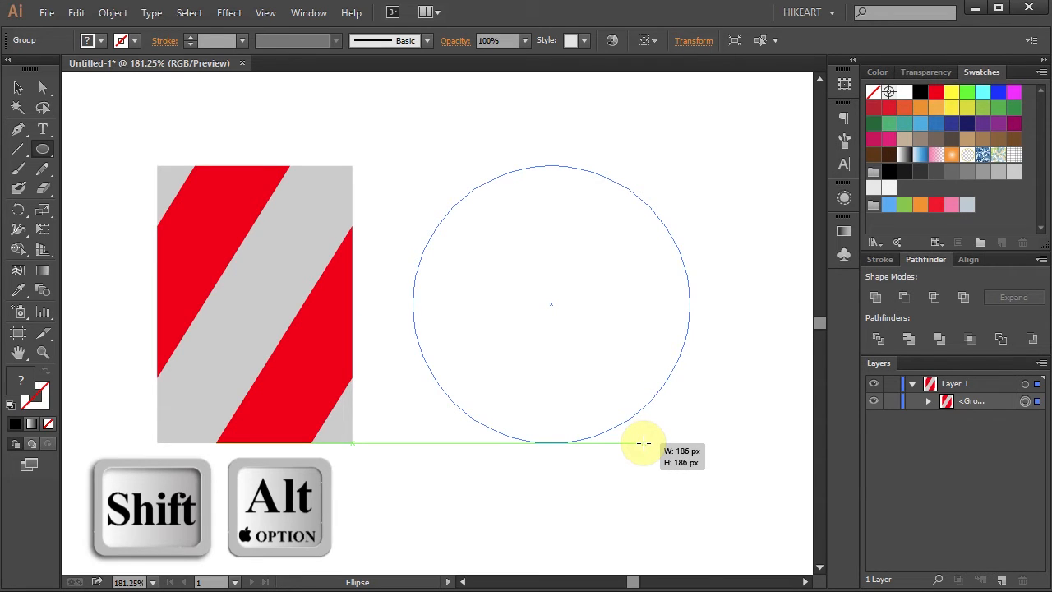
left_click_drag(644, 443, 644, 444)
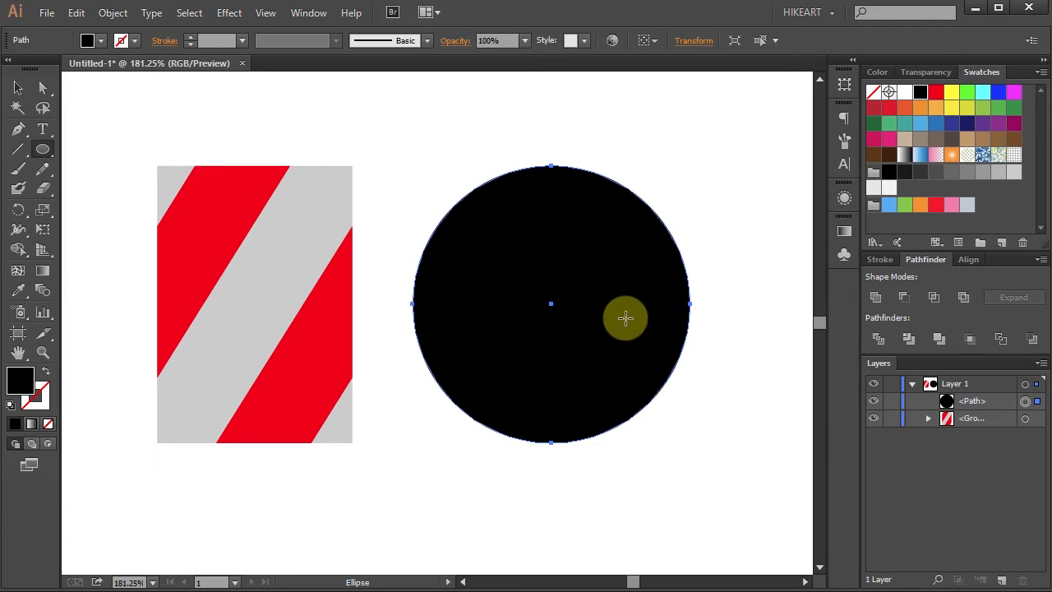
left_click(1014, 154)
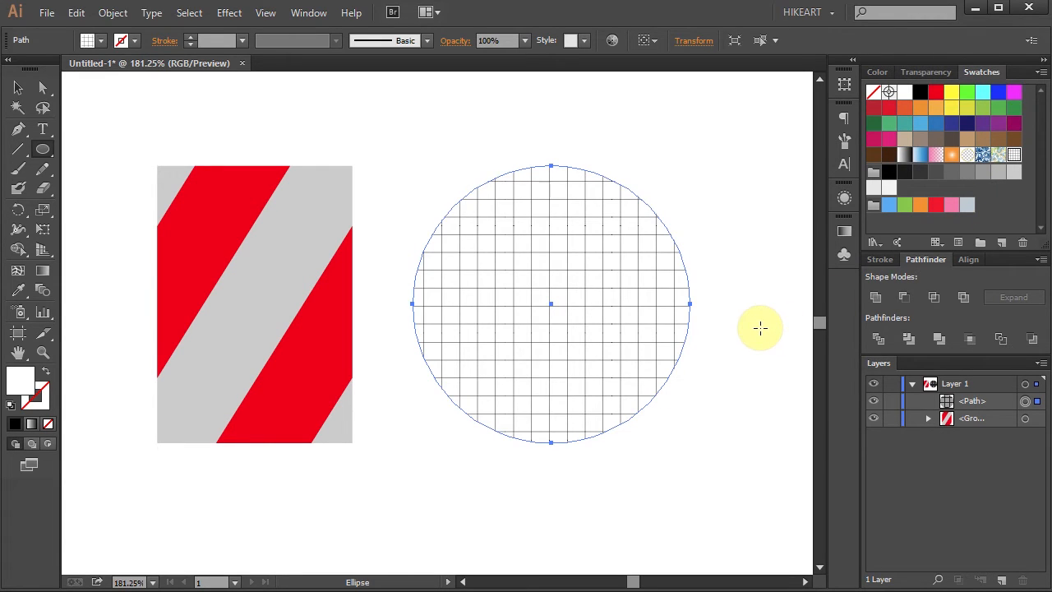
- Delete the circle's left anchor point so only its right half remains
key("a")
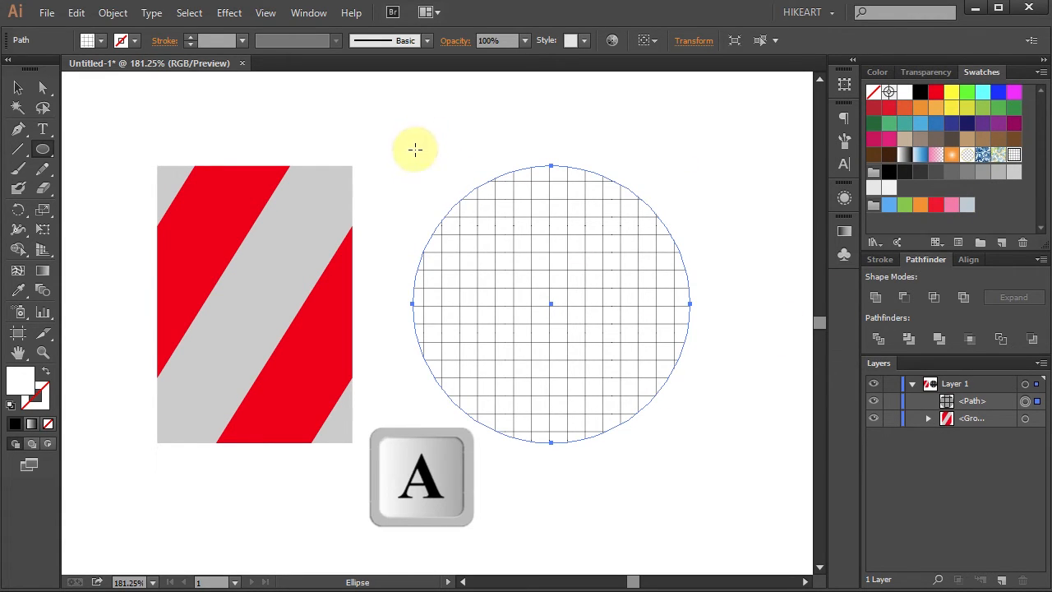
key("a")
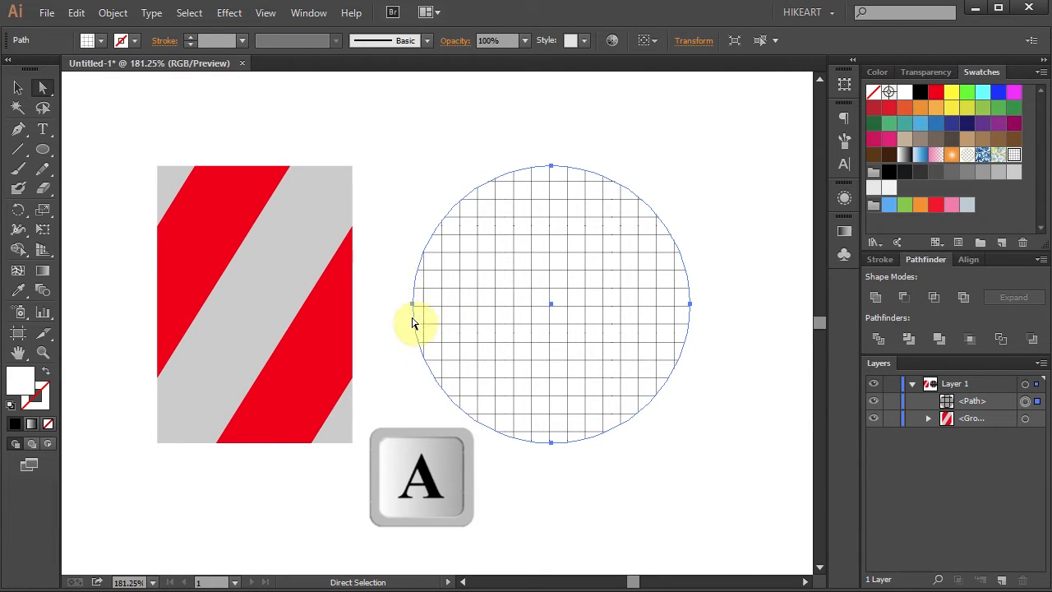
left_click_drag(390, 279, 419, 316)
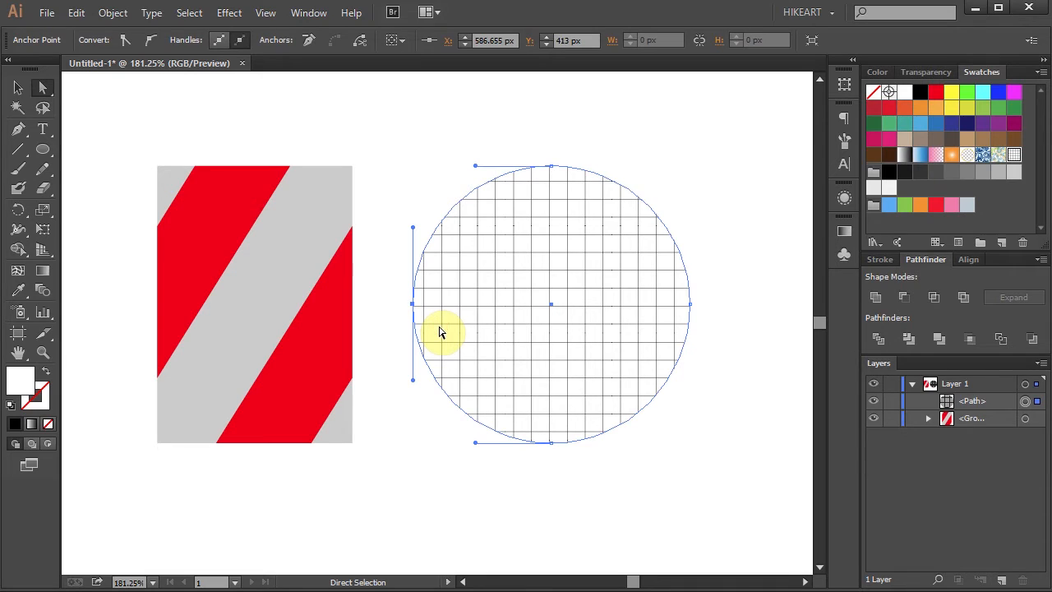
key("Delete")
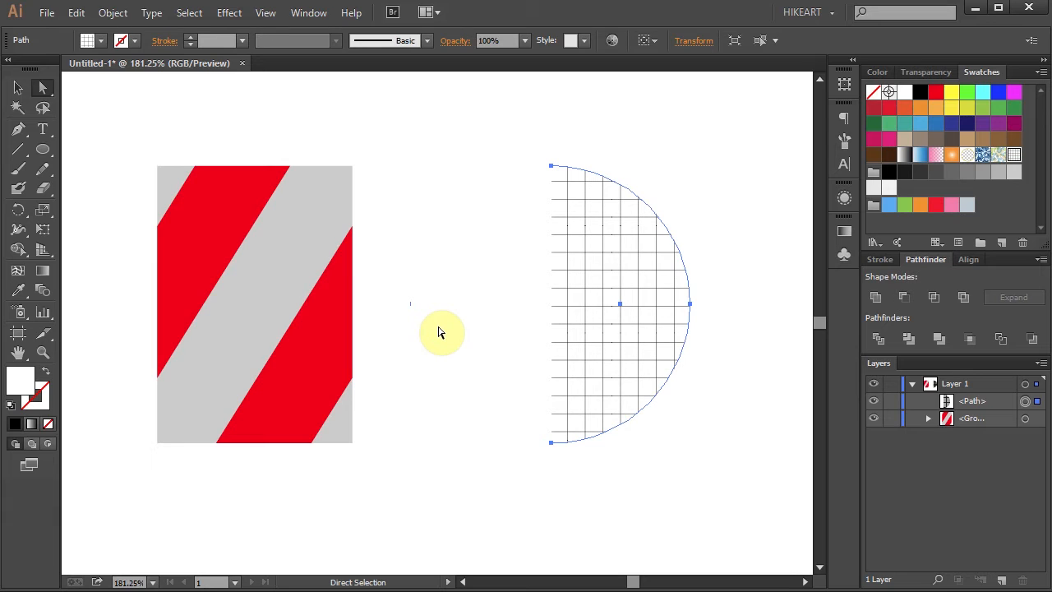
- Duplicate the striped tile and the half circle together straight down below the originals
key("v")
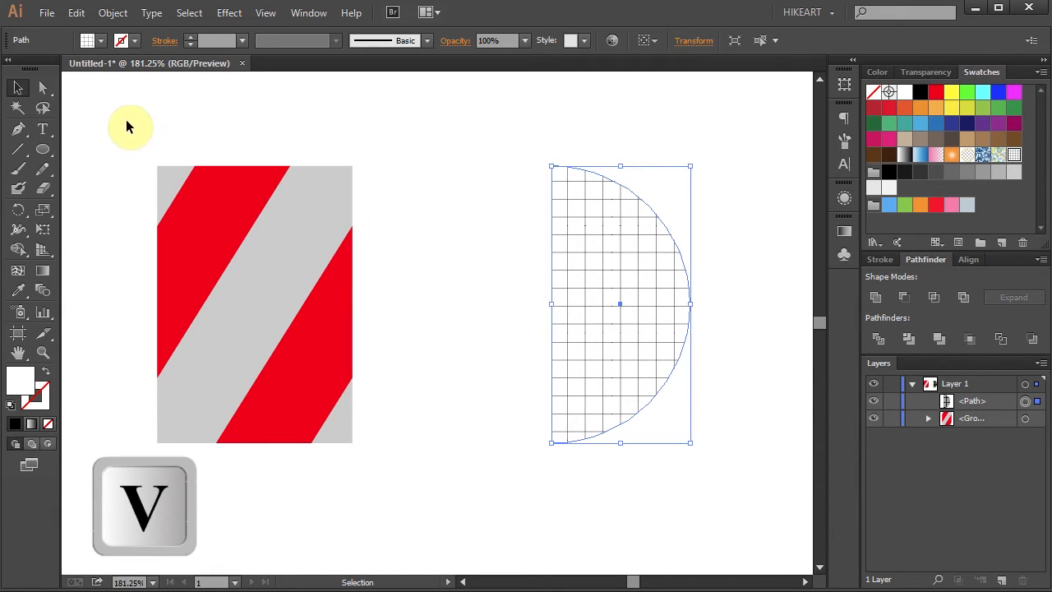
left_click_drag(119, 119, 717, 469)
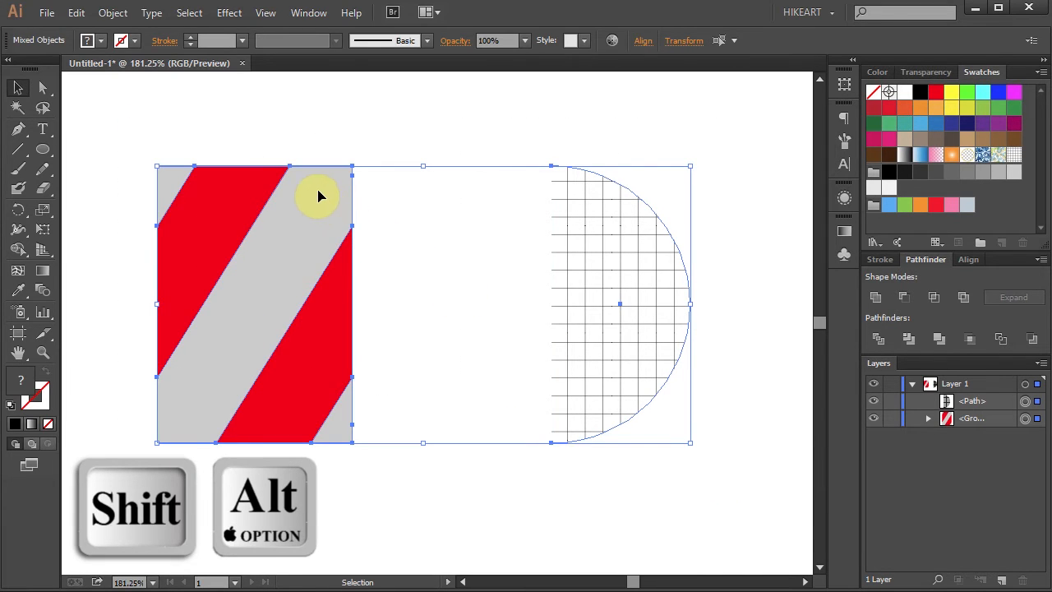
left_click_drag(321, 202, 337, 548)
left_click(626, 477)
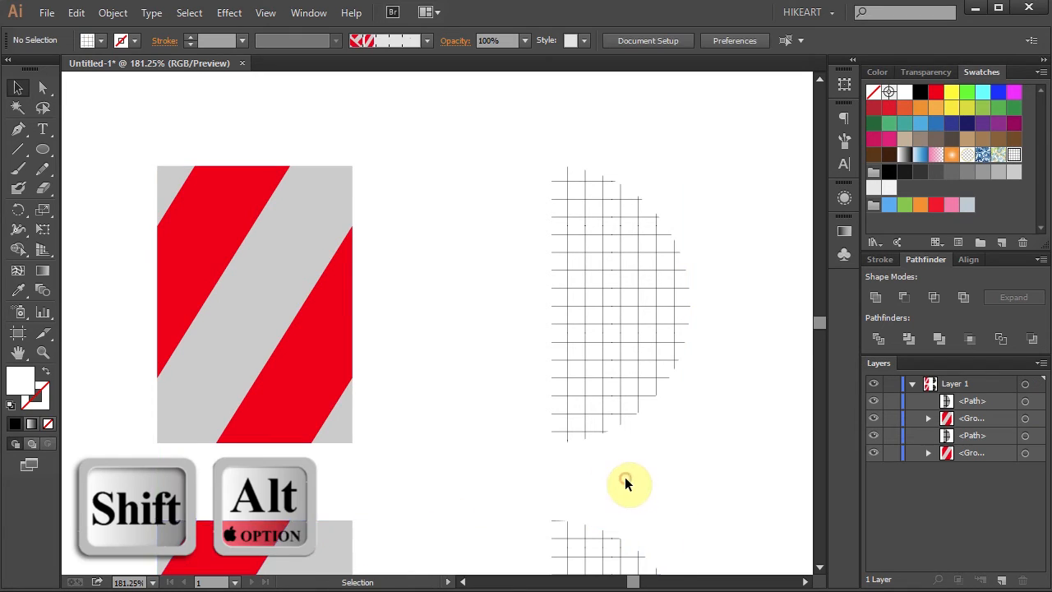
- Move the upper half circle horizontally until its flat side meets the right edge of the upper striped tile
left_click(582, 292)
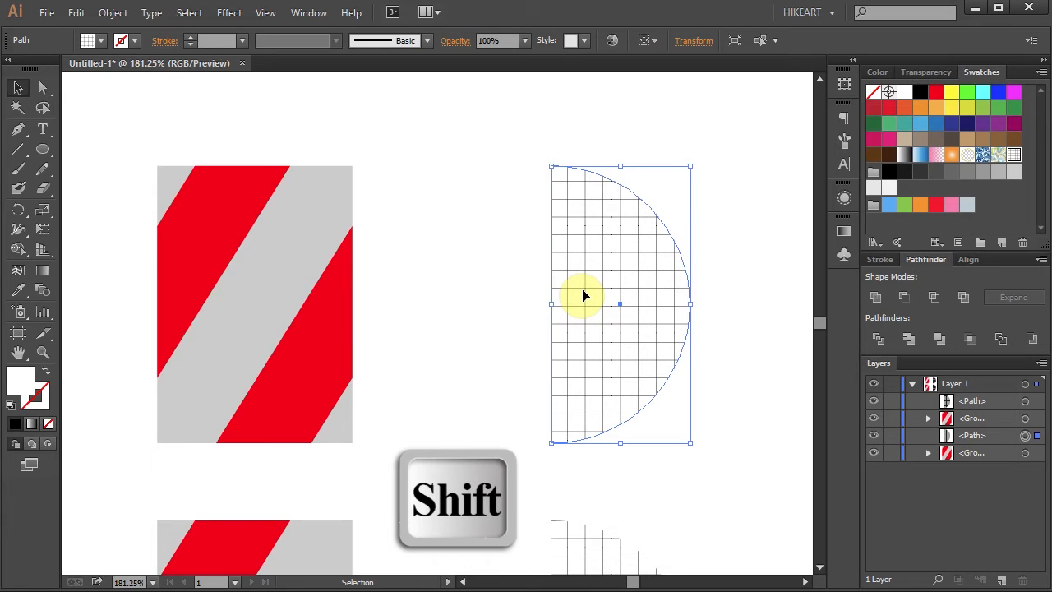
left_click_drag(594, 277, 396, 272)
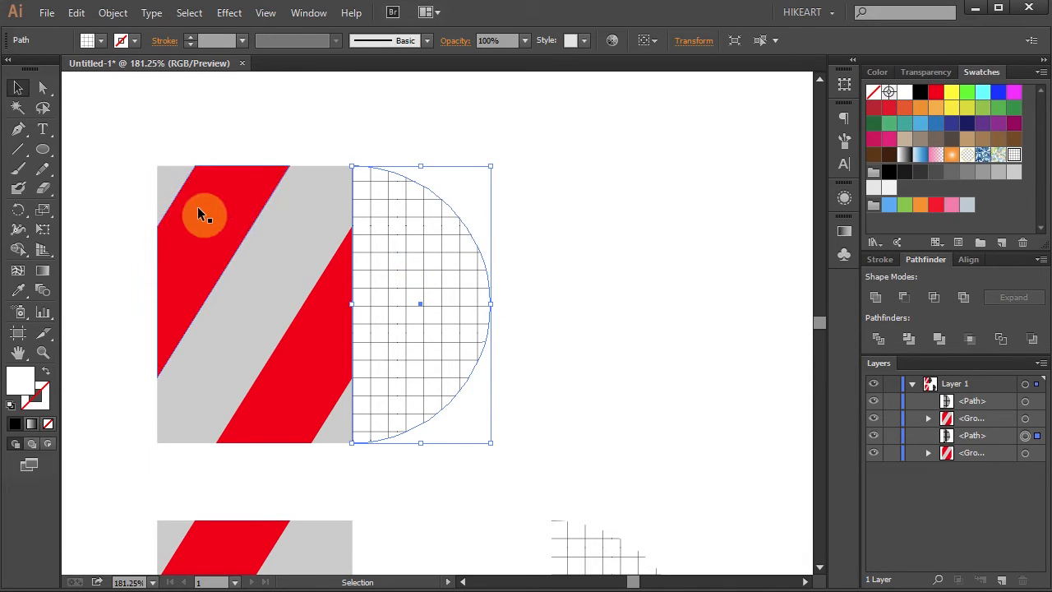
- Duplicate the upper striped tile flush against its right edge and clip the copy with the overlapping half circle
left_click(271, 277)
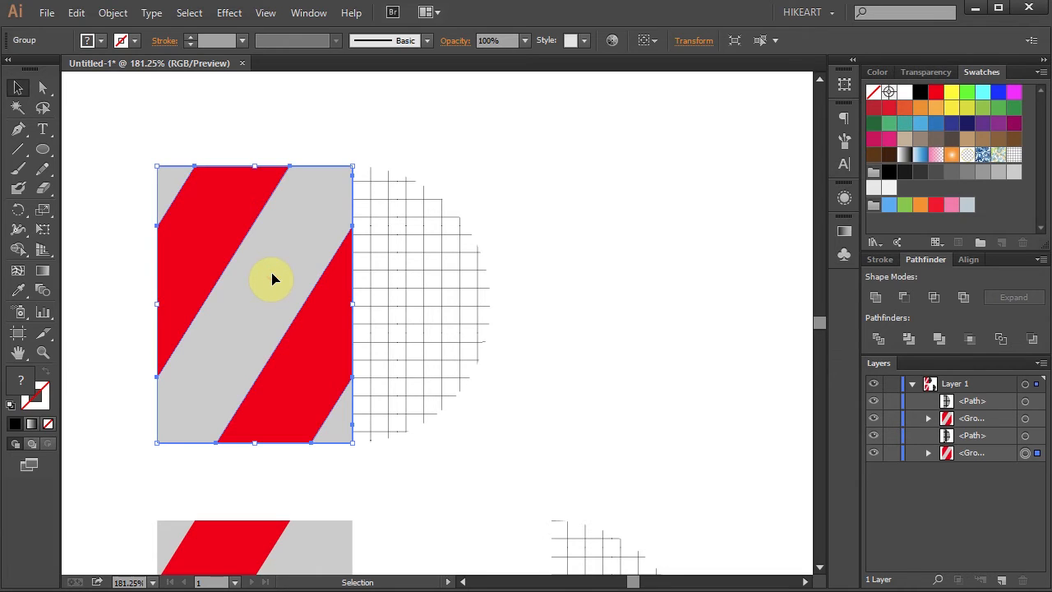
key("ctrl+z")
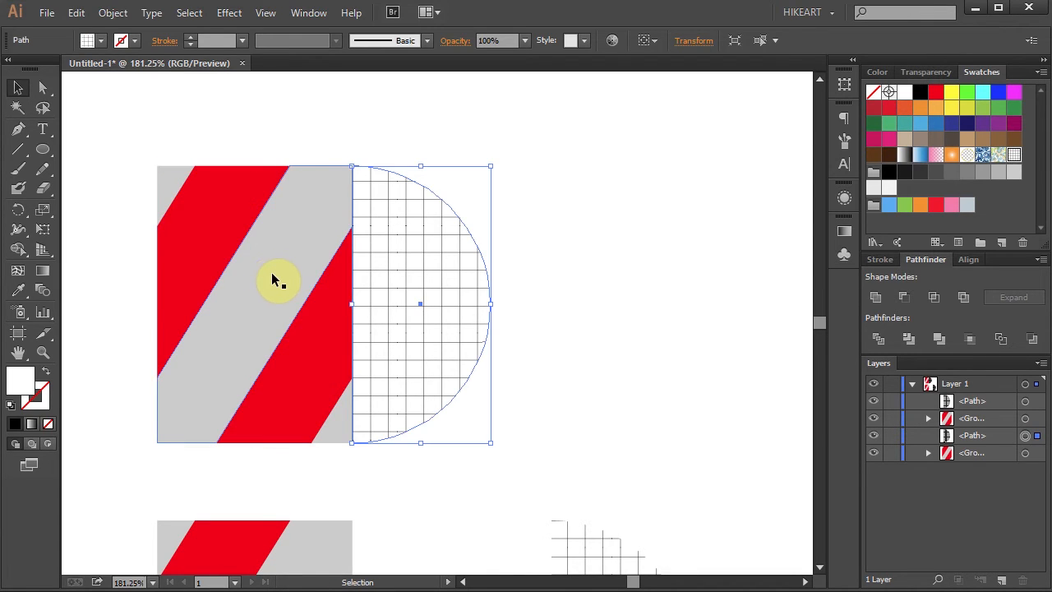
left_click(272, 275)
key("shift+alt")
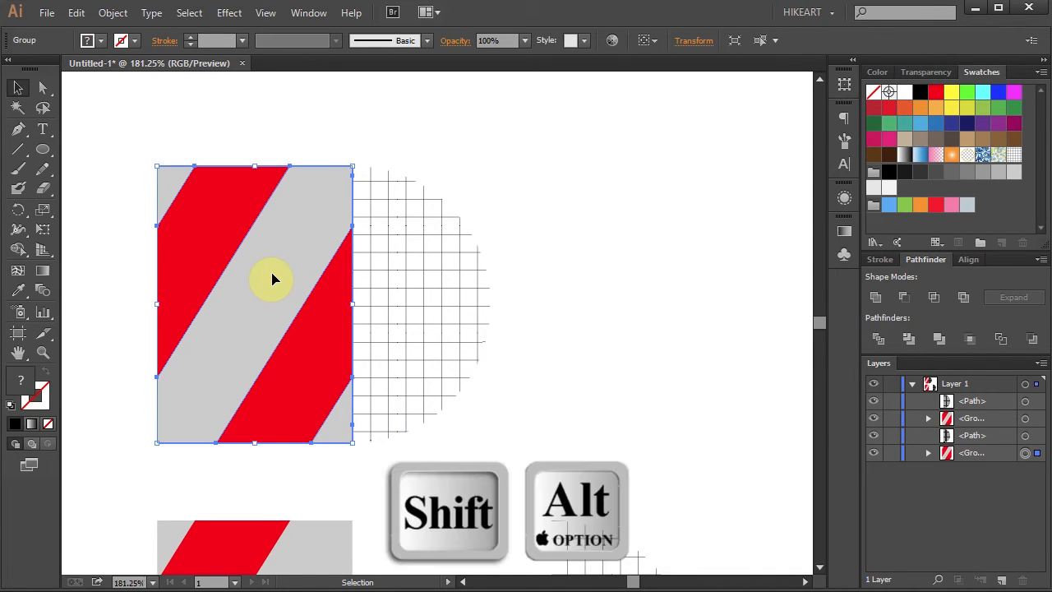
key("ctrl")
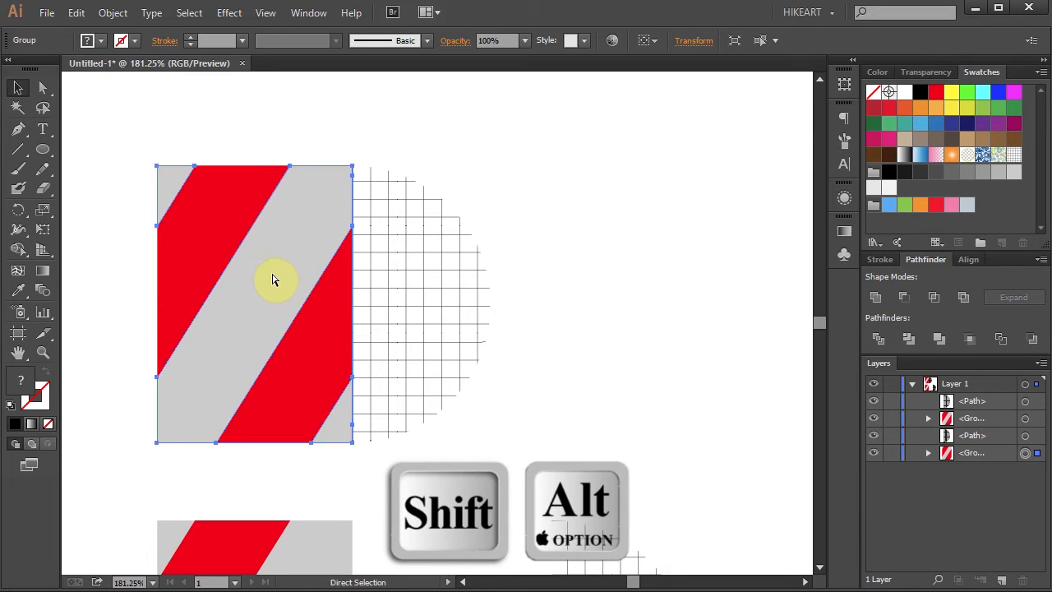
left_click_drag(274, 280, 466, 272)
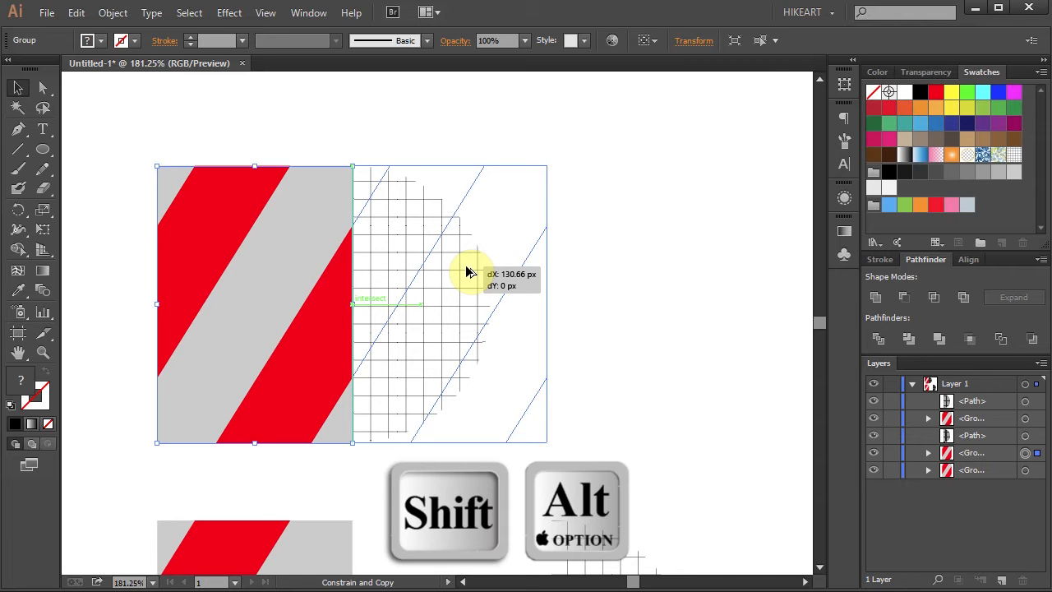
left_click_drag(466, 273, 468, 274)
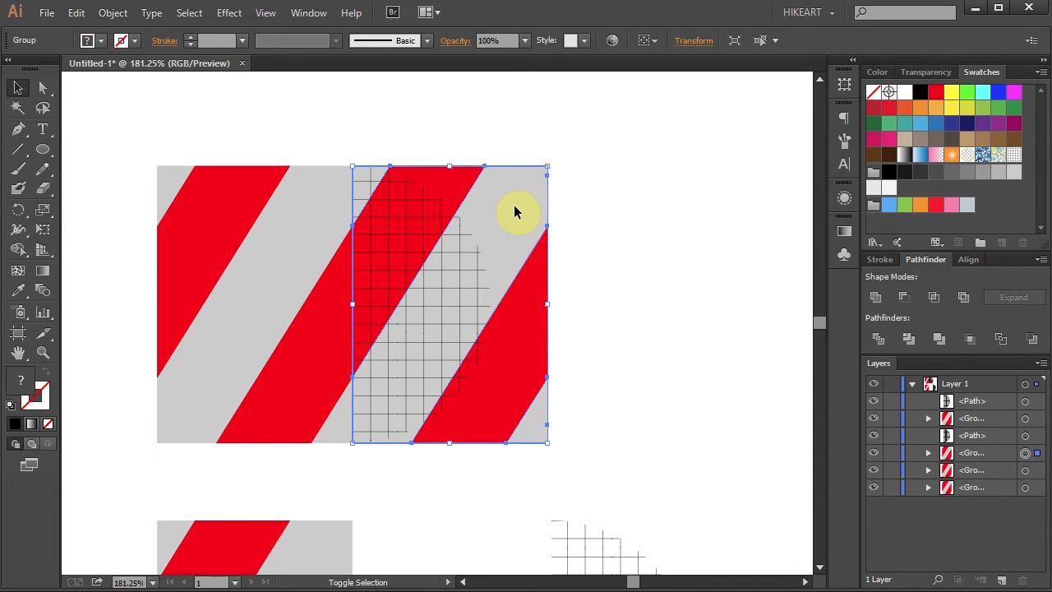
left_click(449, 268, "shift")
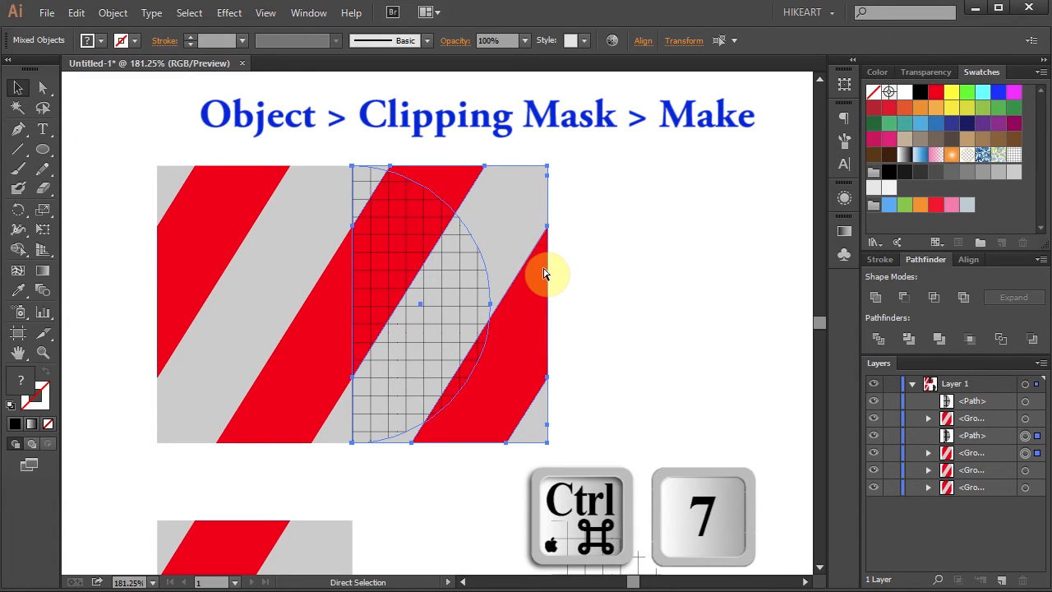
key("ctrl+7")
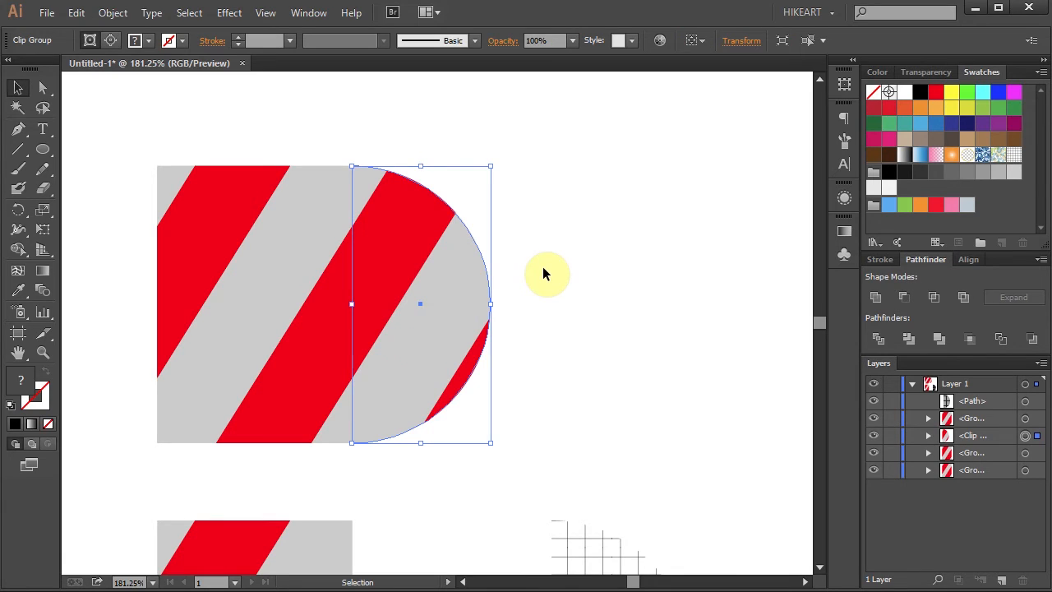
- Move the lower striped tile horizontally to the right, close to the lower half circle
scroll(543, 266, "down", 5)
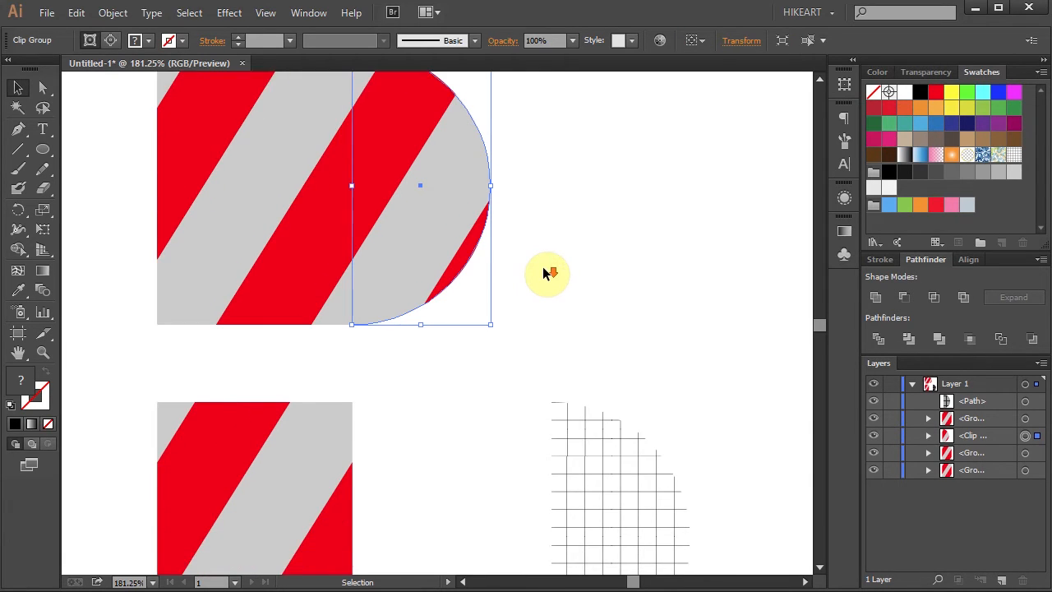
scroll(546, 272, "down", 4)
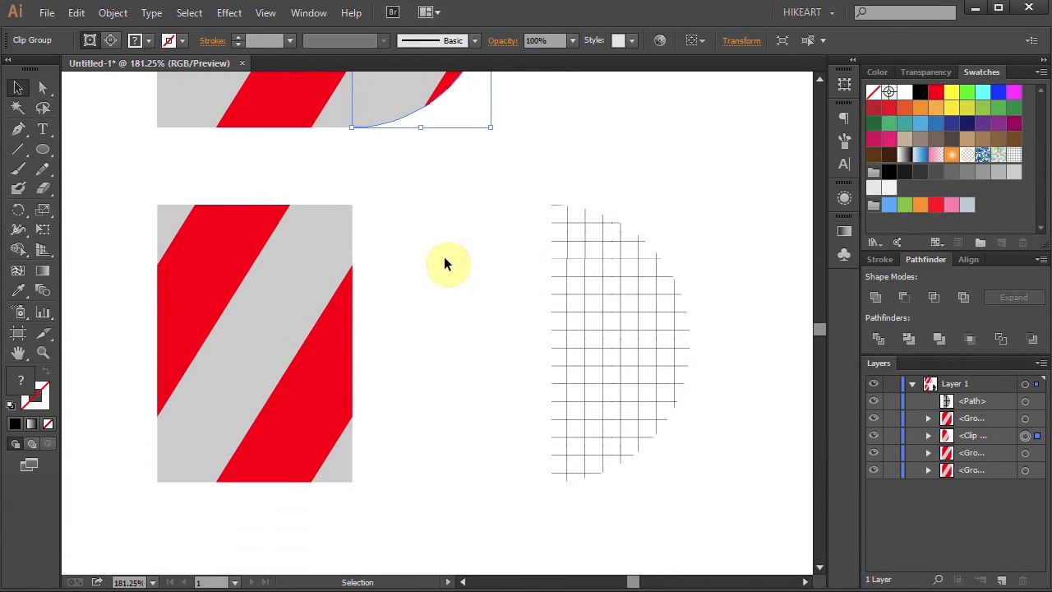
left_click_drag(122, 169, 369, 507)
left_click(244, 381)
left_click_drag(243, 381, 423, 392)
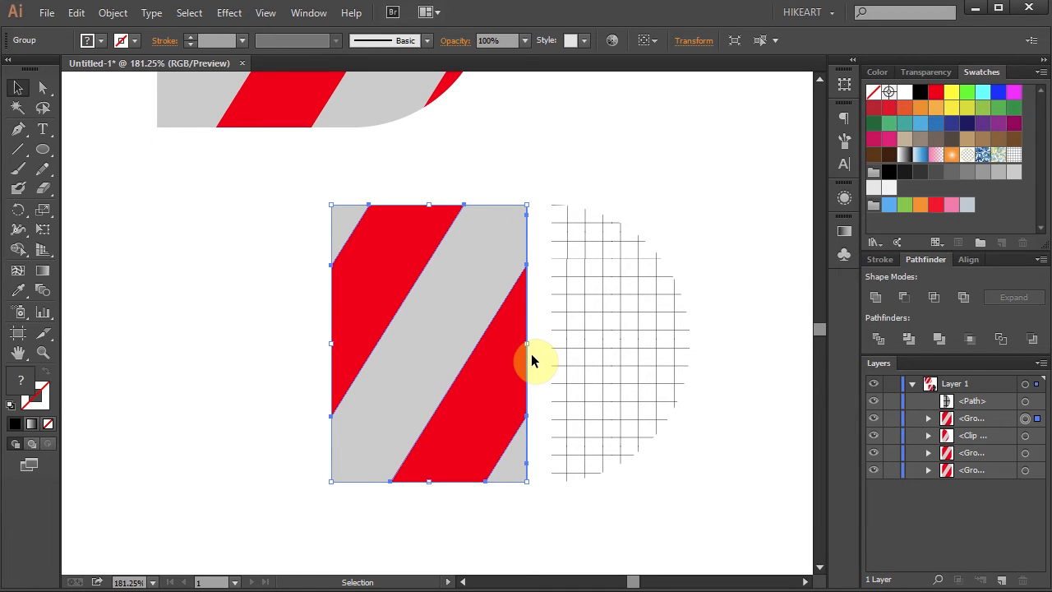
- Flip the lower half circle horizontally so its curved side faces left
left_click(636, 304)
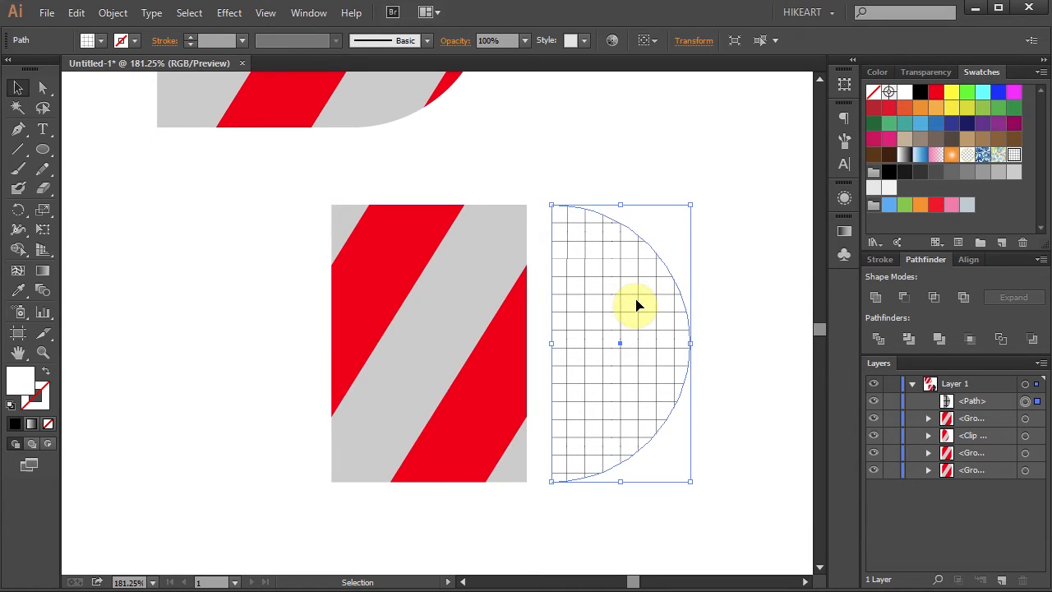
key("shift")
left_click_drag(698, 197, 586, 477)
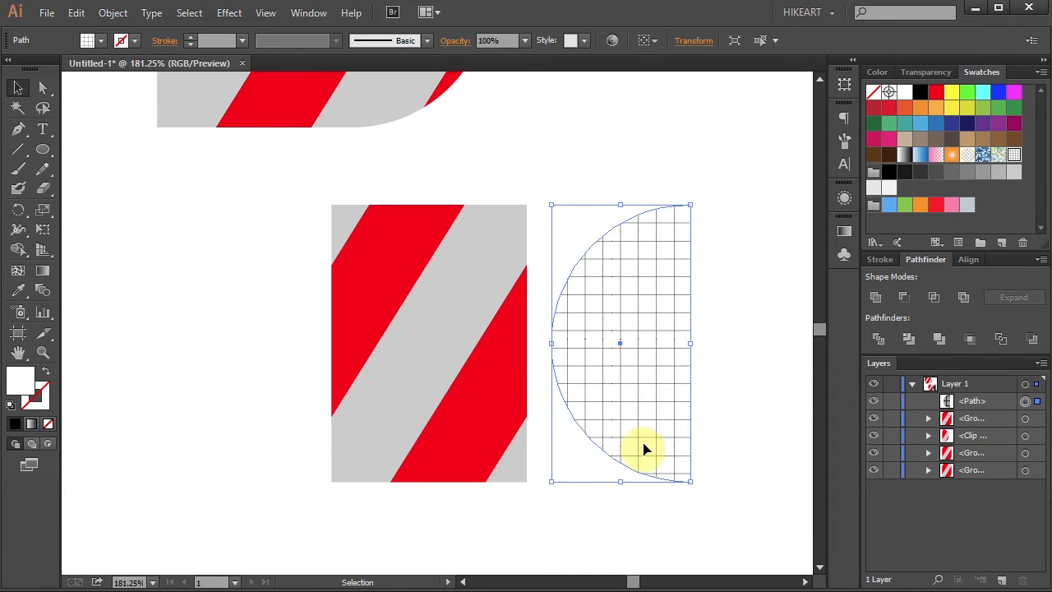
- Move the flipped half circle flush against the lower tile's left edge, then shift both together to the right
left_click_drag(661, 353, 302, 363)
left_click_drag(146, 197, 396, 373)
left_click_drag(400, 376, 573, 378)
left_click(740, 370)
- Duplicate the lower striped tile and place the copy flush against its left edge, behind the half circle
left_click(607, 362)
key("ctrl+c")
key("ctrl+f")
left_click_drag(608, 341, 413, 340)
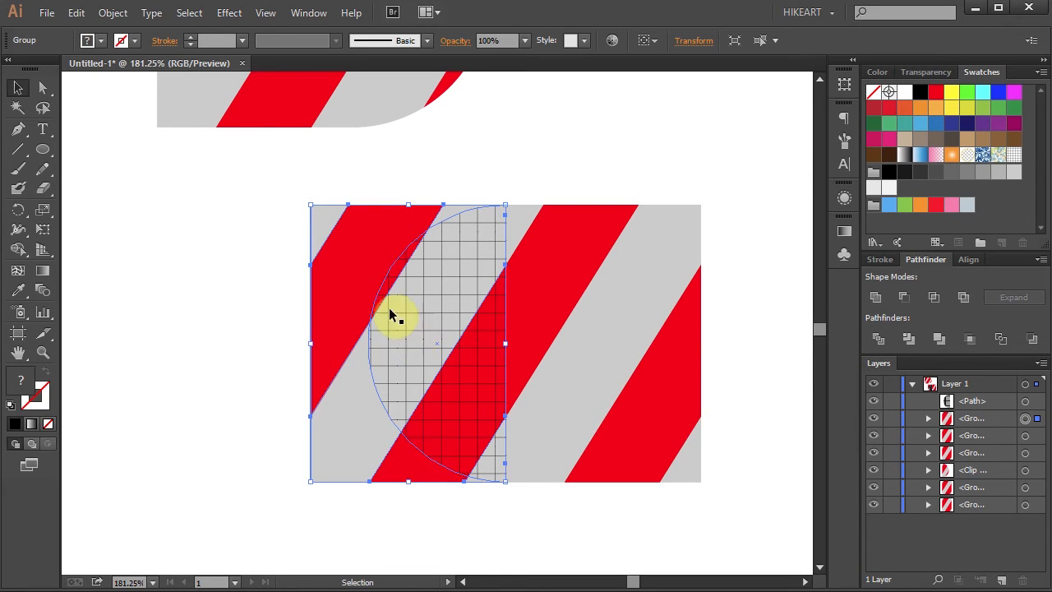
- Make a clipping mask from the lower half circle and the striped copy behind it
left_click(358, 251)
left_click(427, 277, "shift")
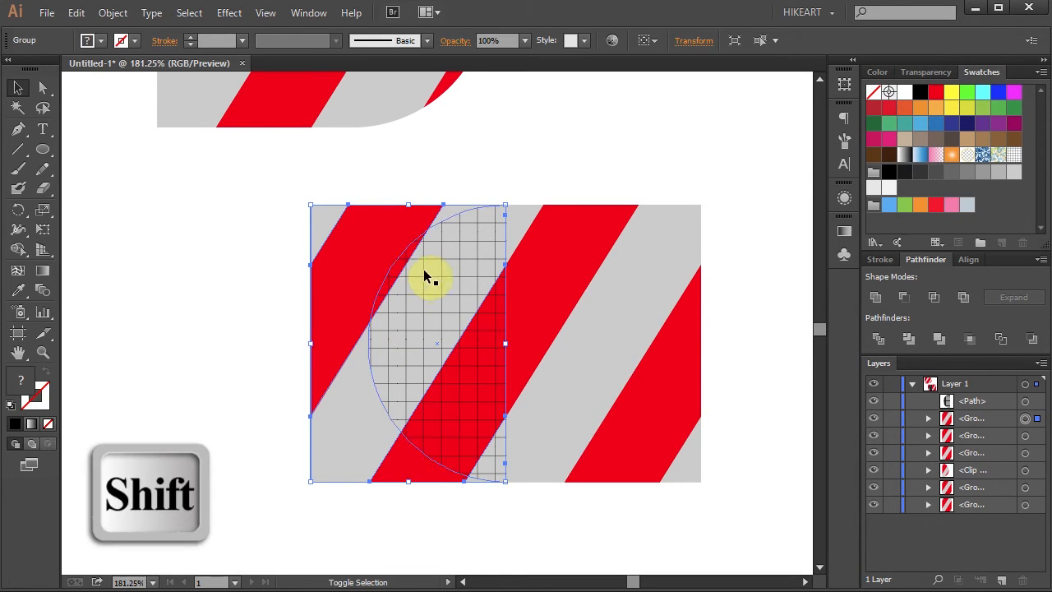
key("ctrl+7")
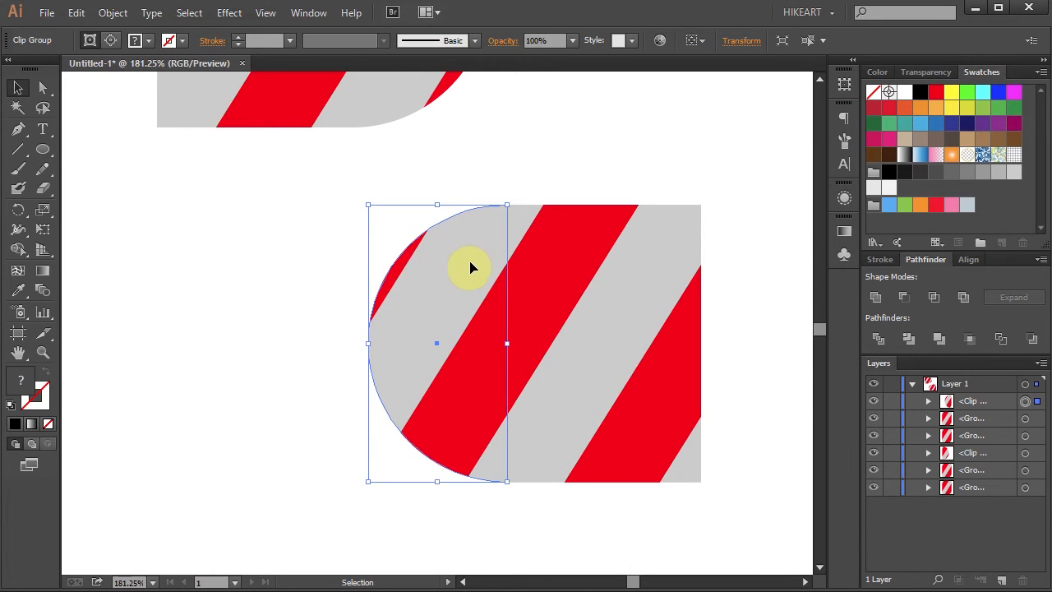
- Save the upper clipped half circle, rounded on its right side, as a new pattern swatch
scroll(593, 202, "up", 2)
scroll(593, 201, "up", 6)
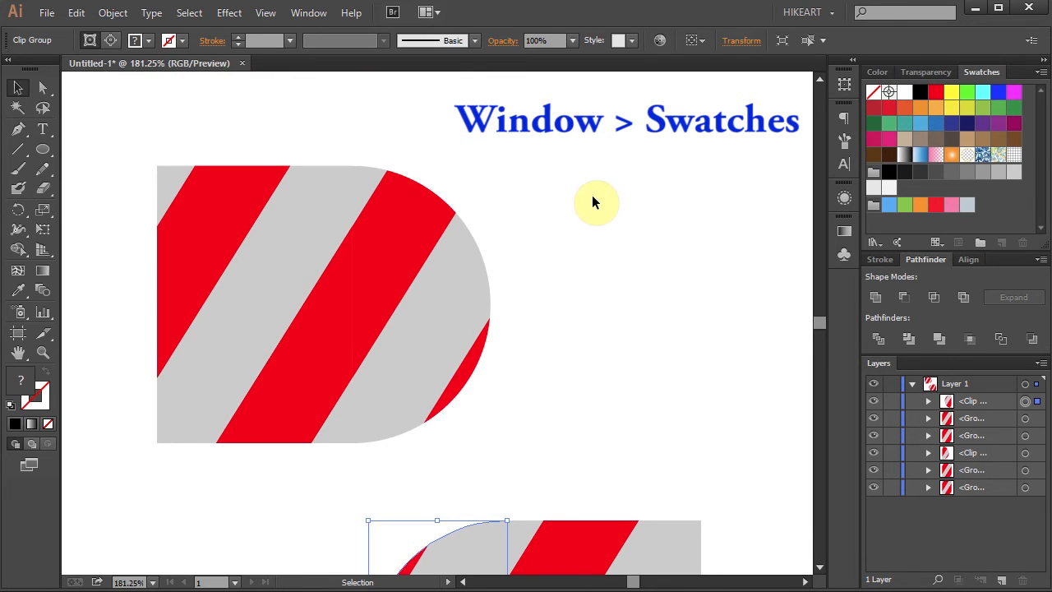
left_click_drag(371, 146, 511, 434)
left_click_drag(419, 293, 996, 197)
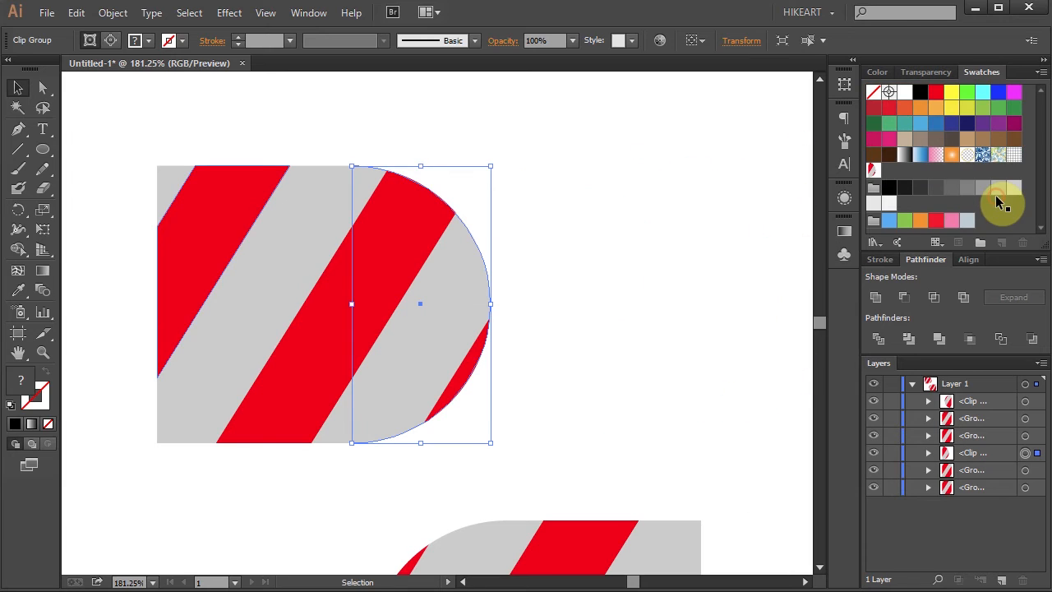
left_click(873, 171)
left_click(695, 182)
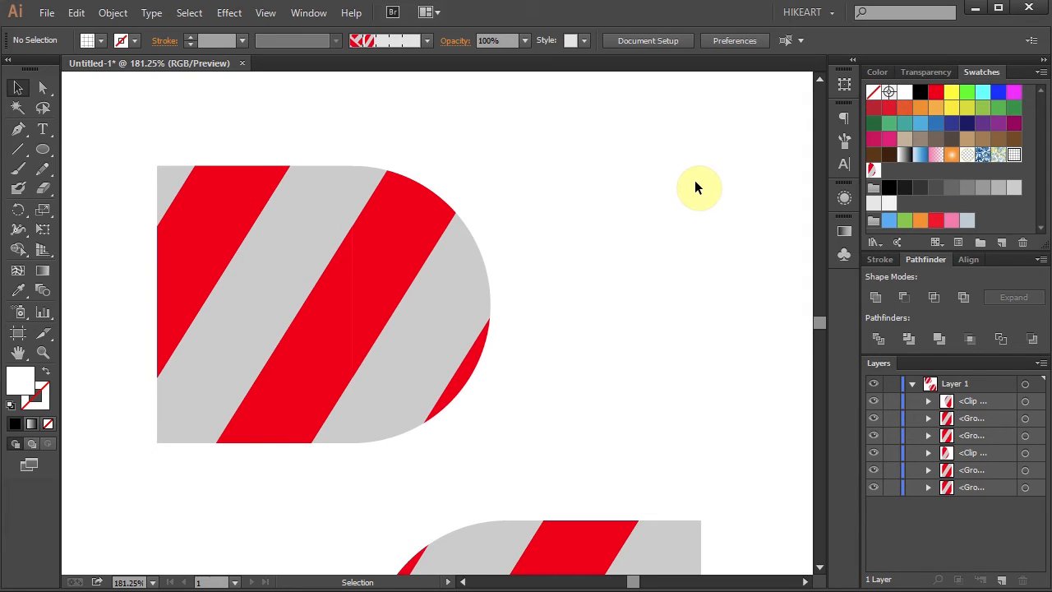
- Rename the pattern swatch made from the right-rounded half circle as END TILE
left_click(873, 171)
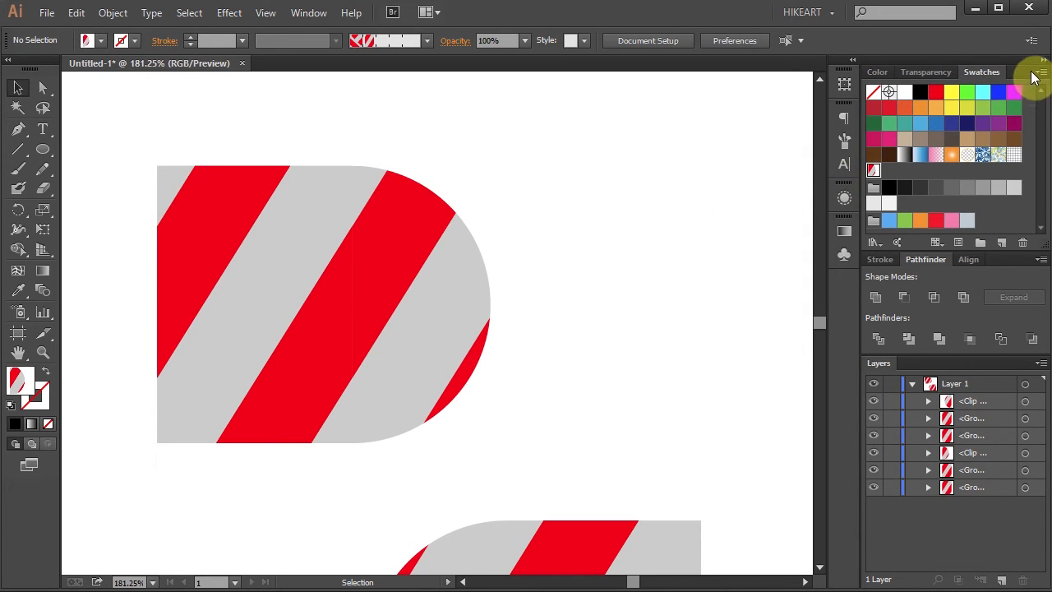
left_click(1037, 73)
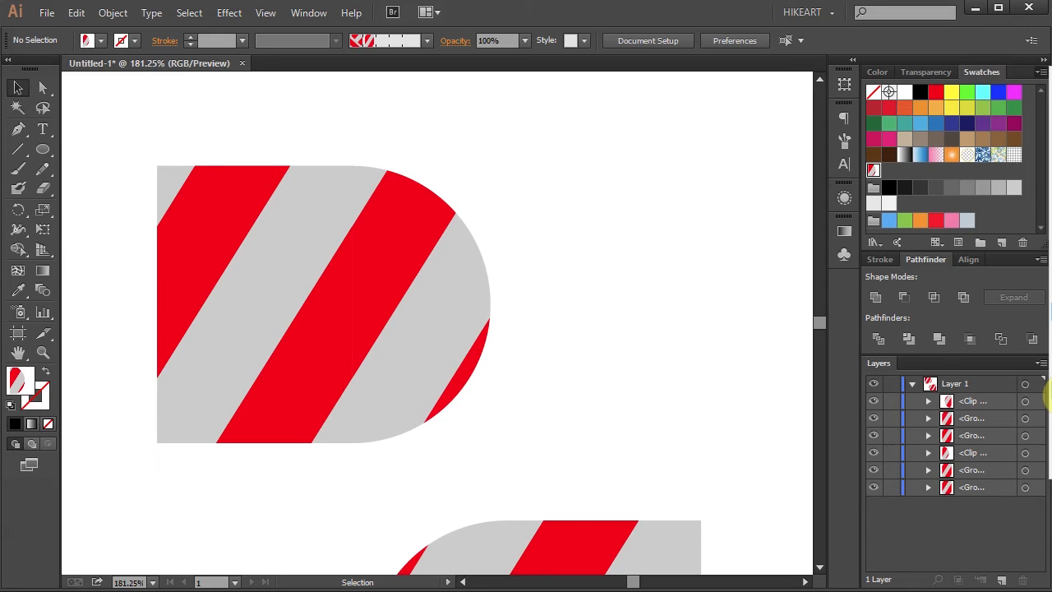
left_click(1047, 393)
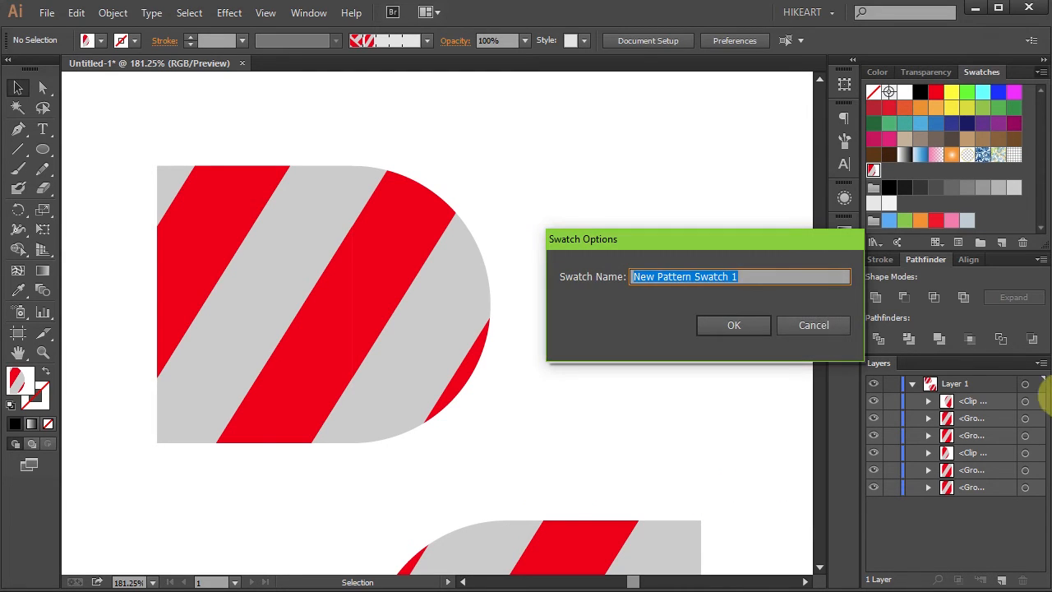
type("END")
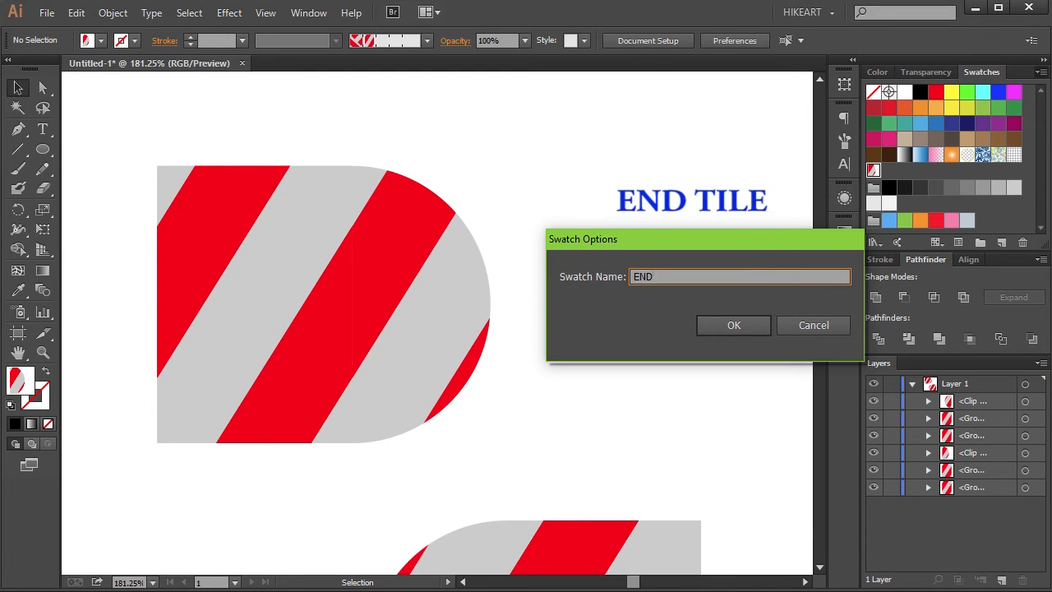
type(" TILE")
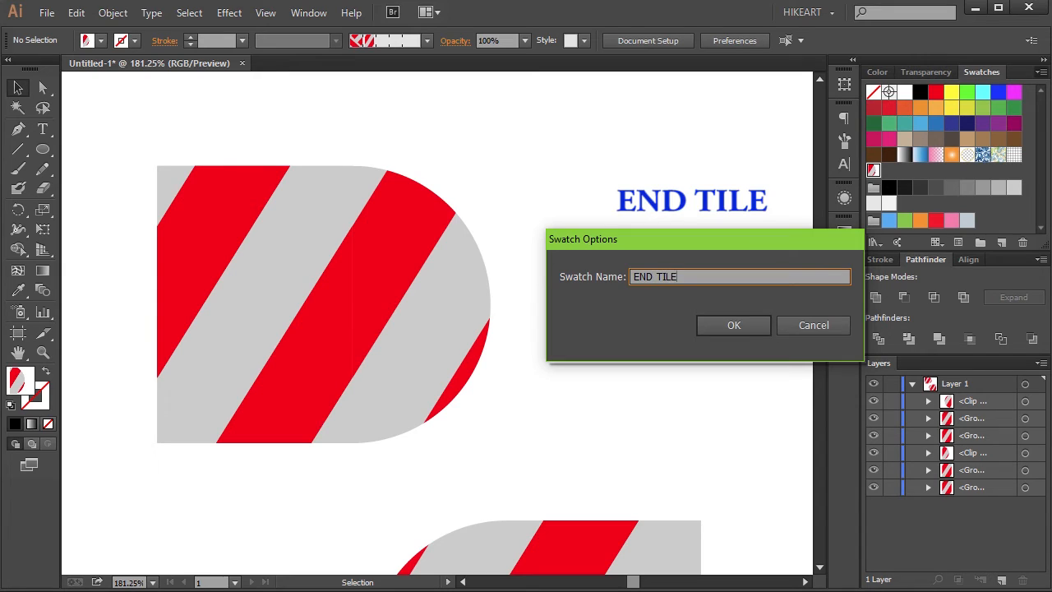
left_click(754, 325)
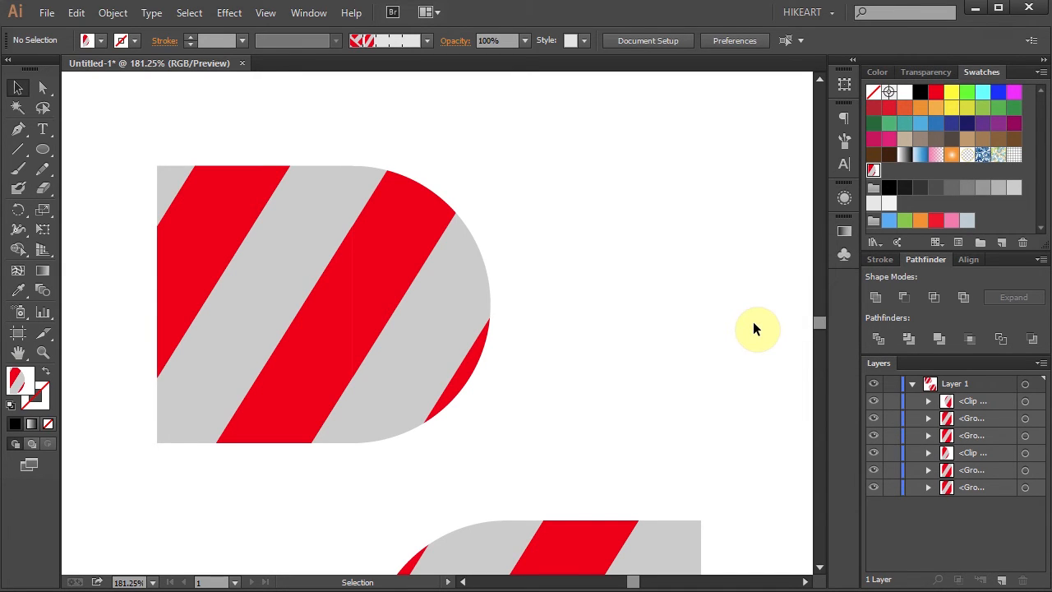
- Save the lower clipped half circle, rounded on its left side, as a second pattern swatch
scroll(705, 326, "down", 8)
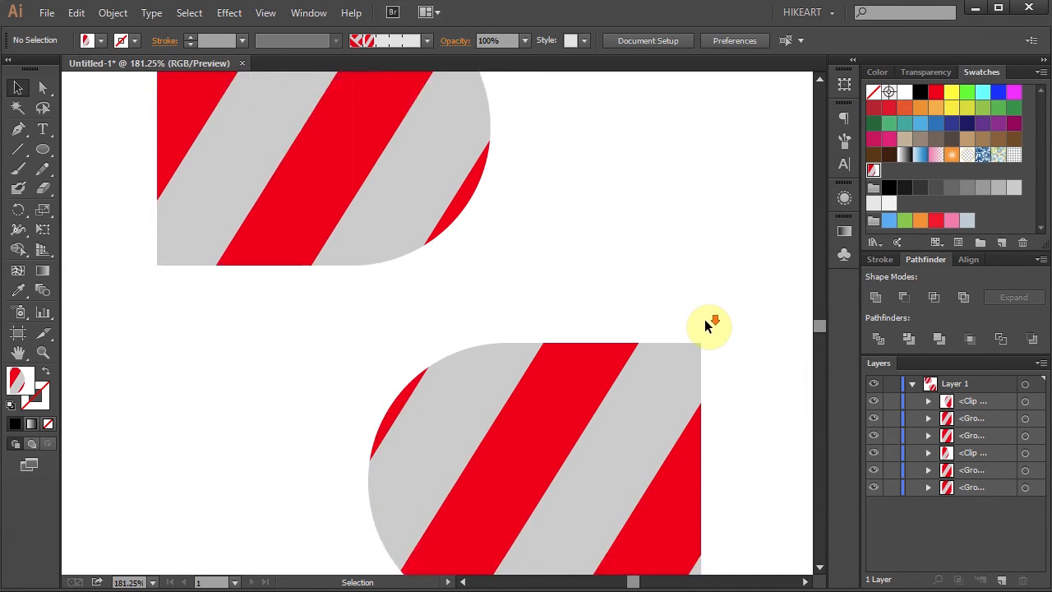
left_click_drag(311, 214, 486, 461)
left_click(472, 364)
left_click(470, 289)
left_click_drag(469, 288, 915, 170)
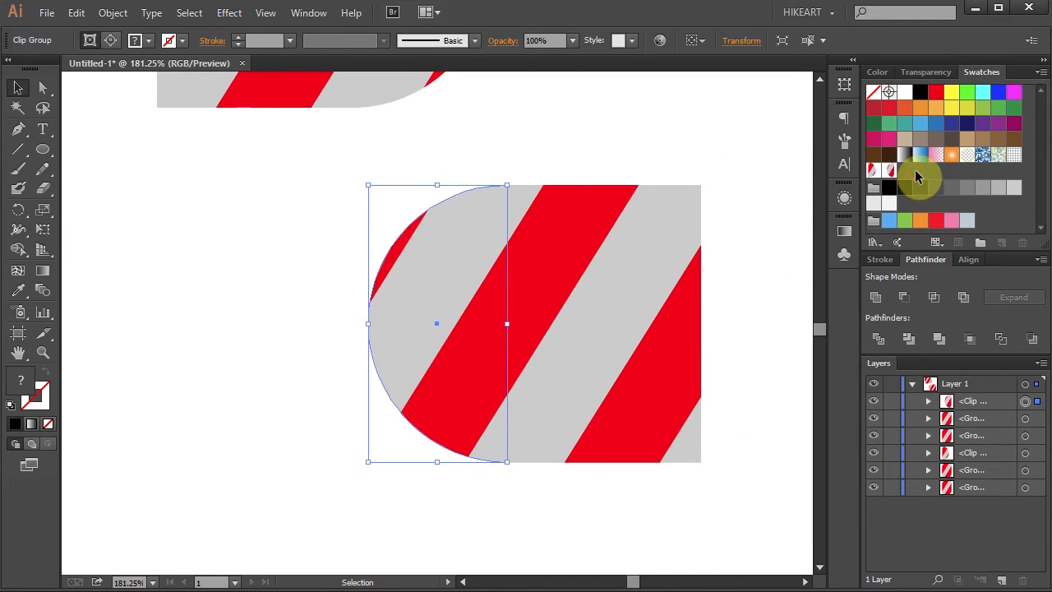
left_click(731, 170)
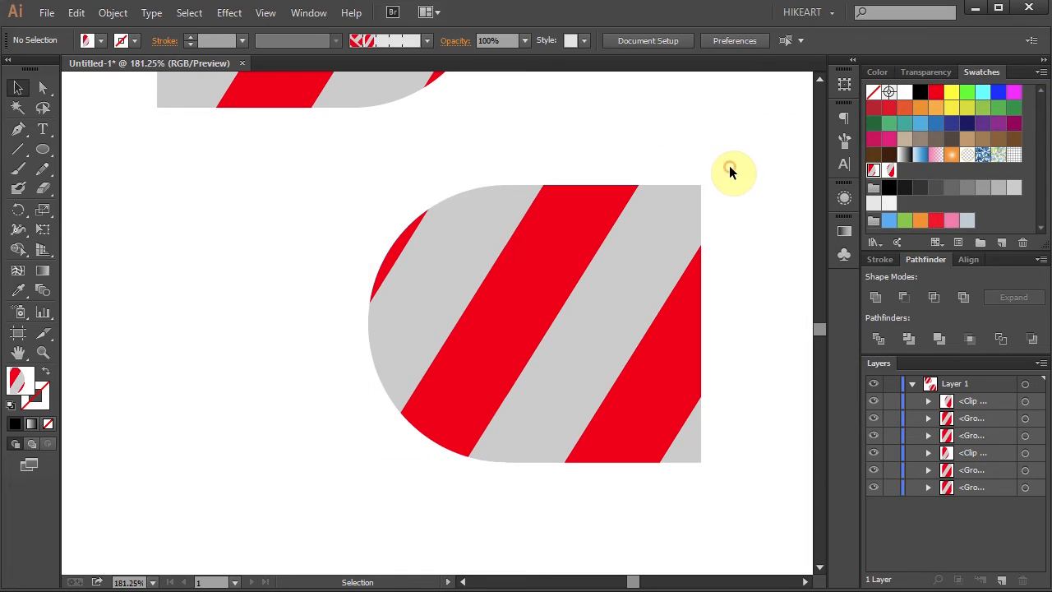
- Rename the pattern swatch made from the left-rounded half circle as START TILE
left_click(890, 173)
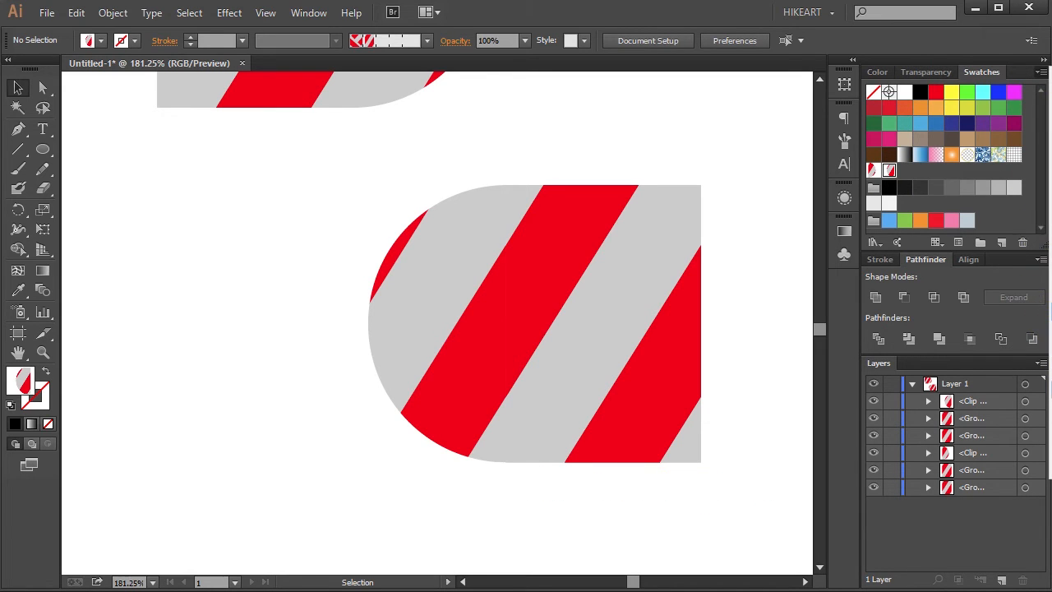
double_click(890, 173)
type("S")
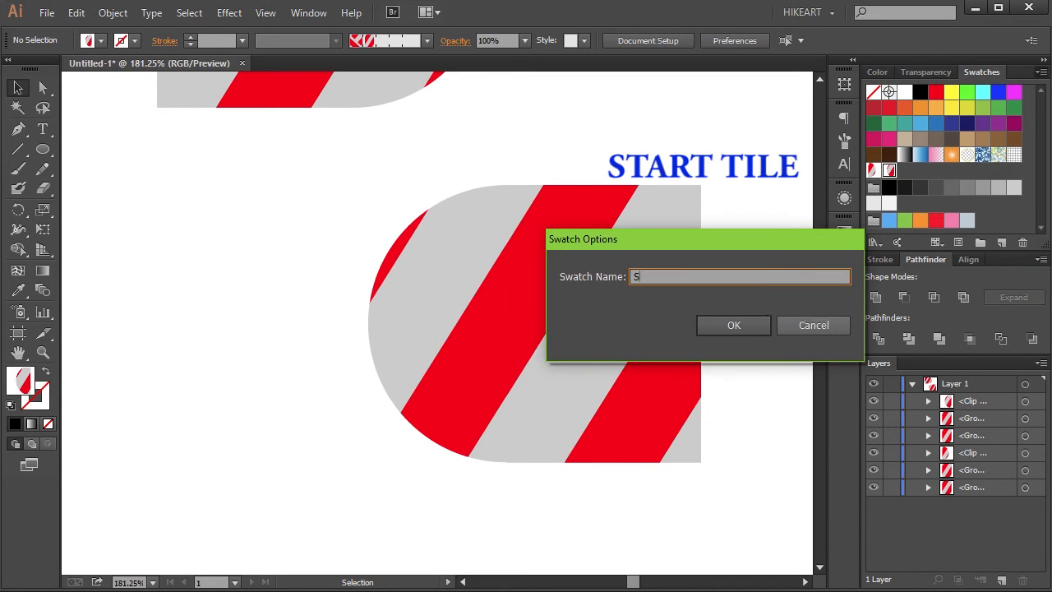
type("TART TILE")
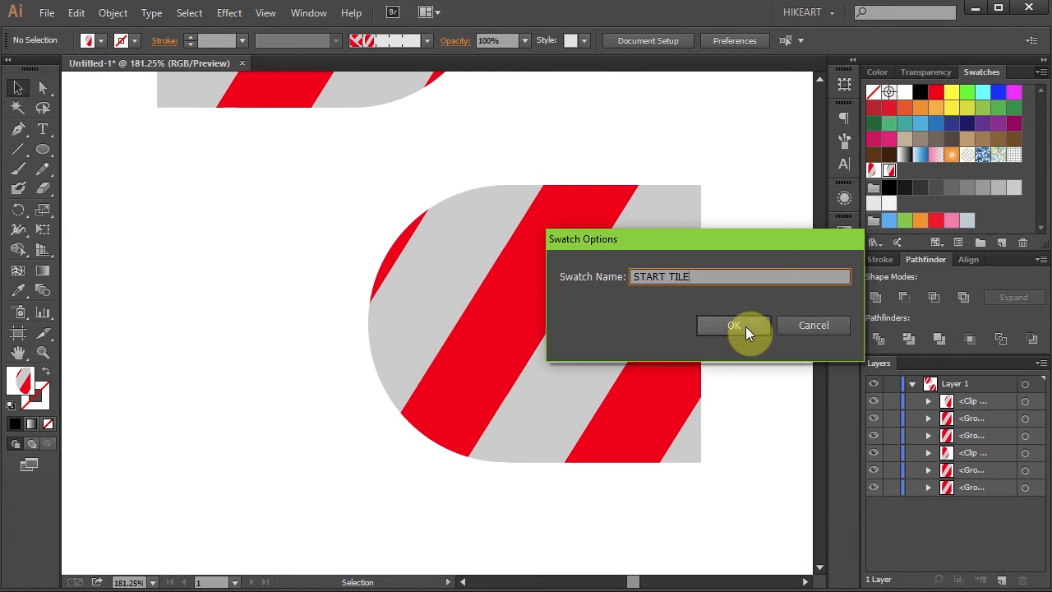
left_click(746, 327)
- Delete all the striped artwork from the document, leaving an empty artboard
scroll(742, 352, "up", 2)
key("ctrl+a")
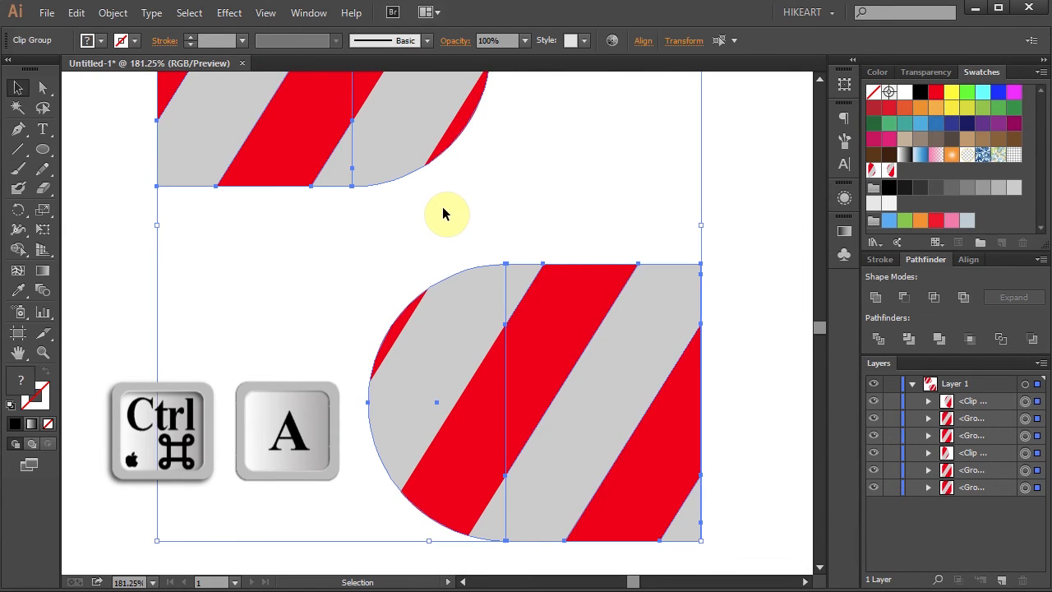
key("Delete")
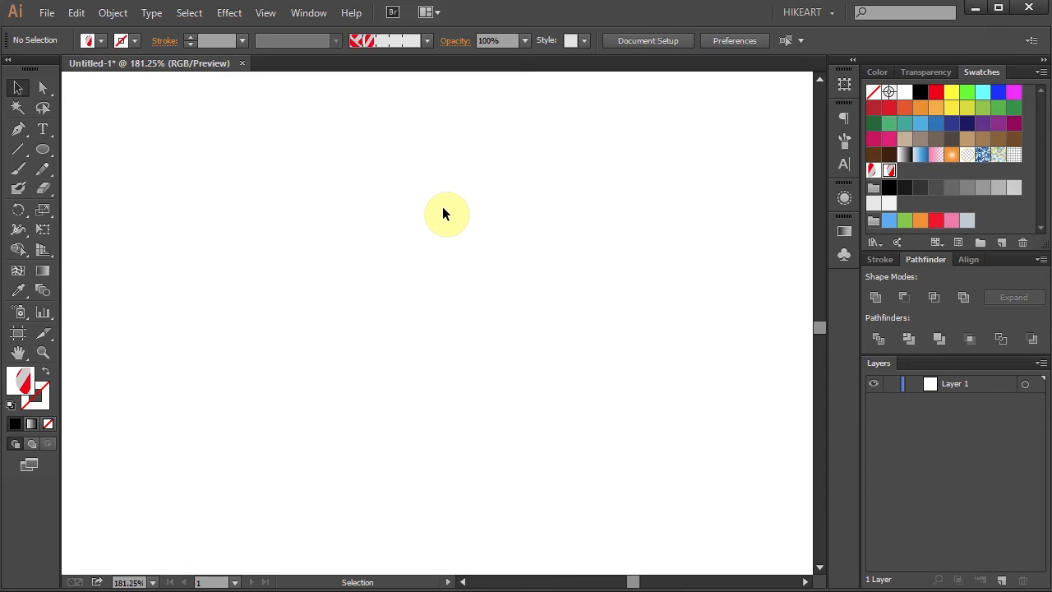
key("ctrl+0")
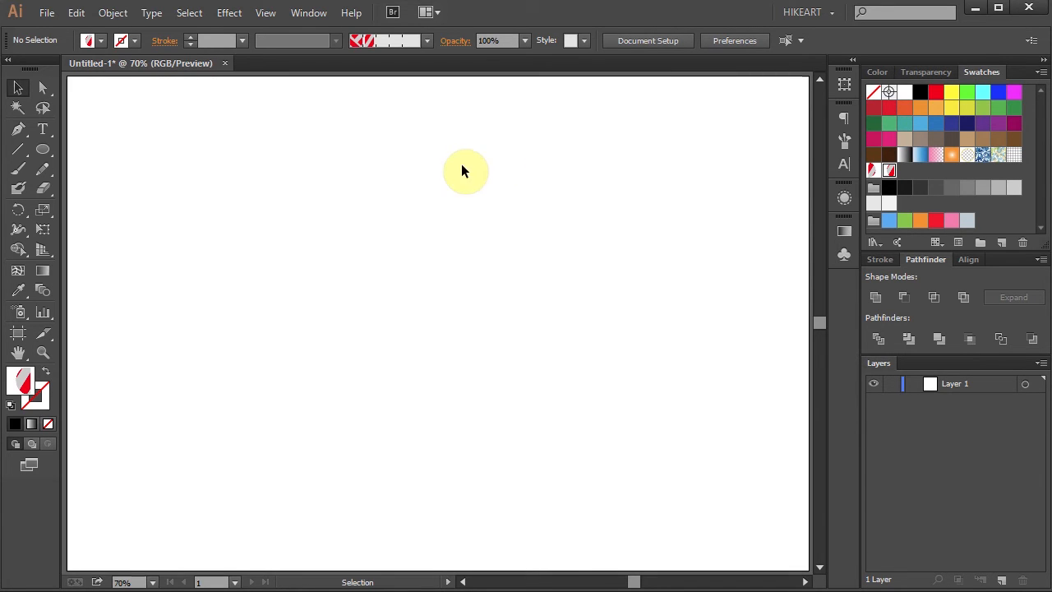
- Edit the striped pattern brush and assign the END TILE pattern as its end tile
left_click(844, 144)
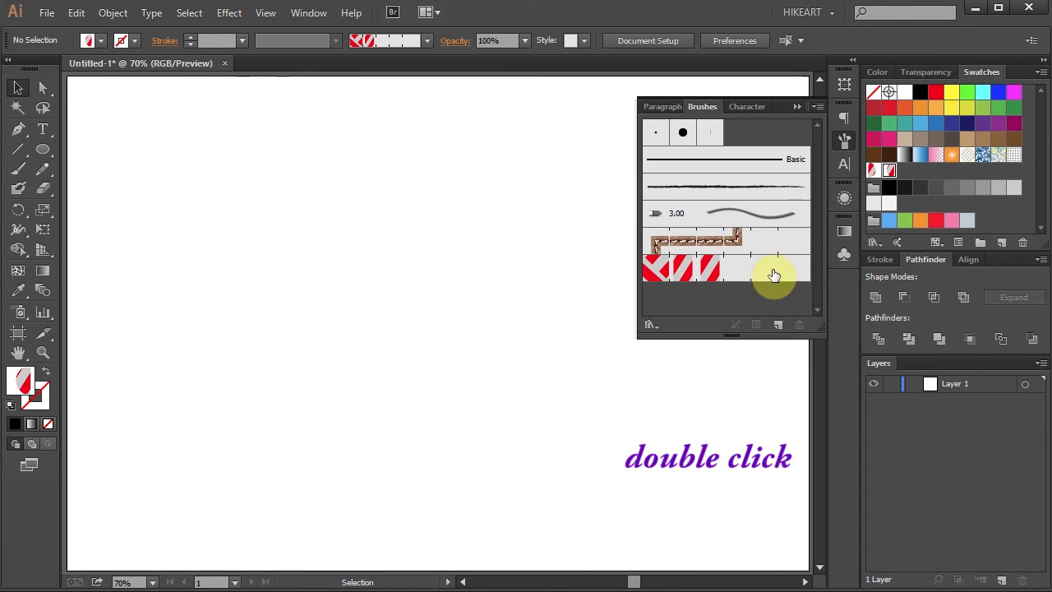
double_click(739, 274)
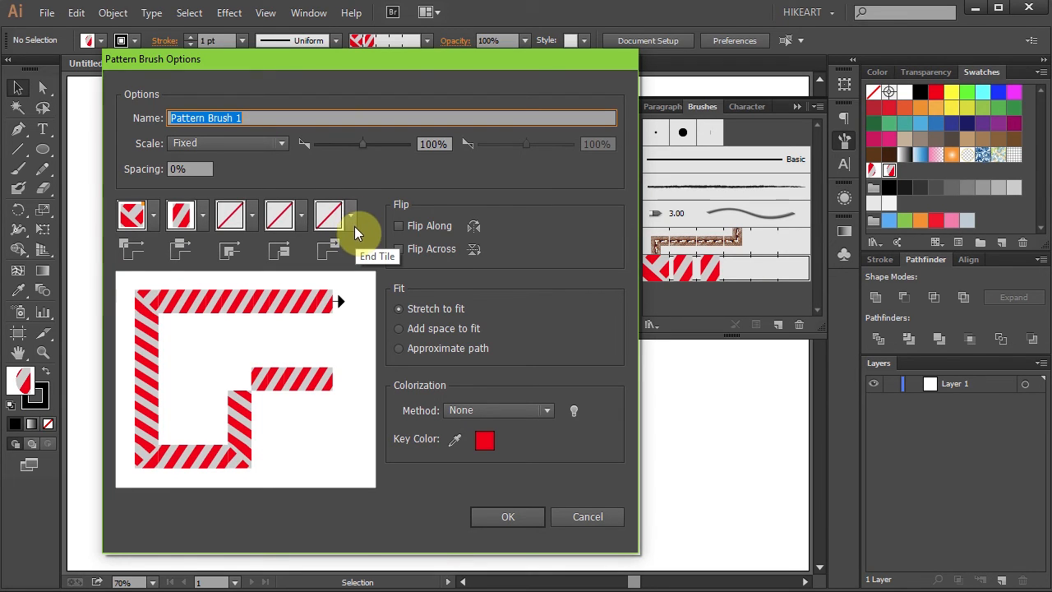
left_click(353, 215)
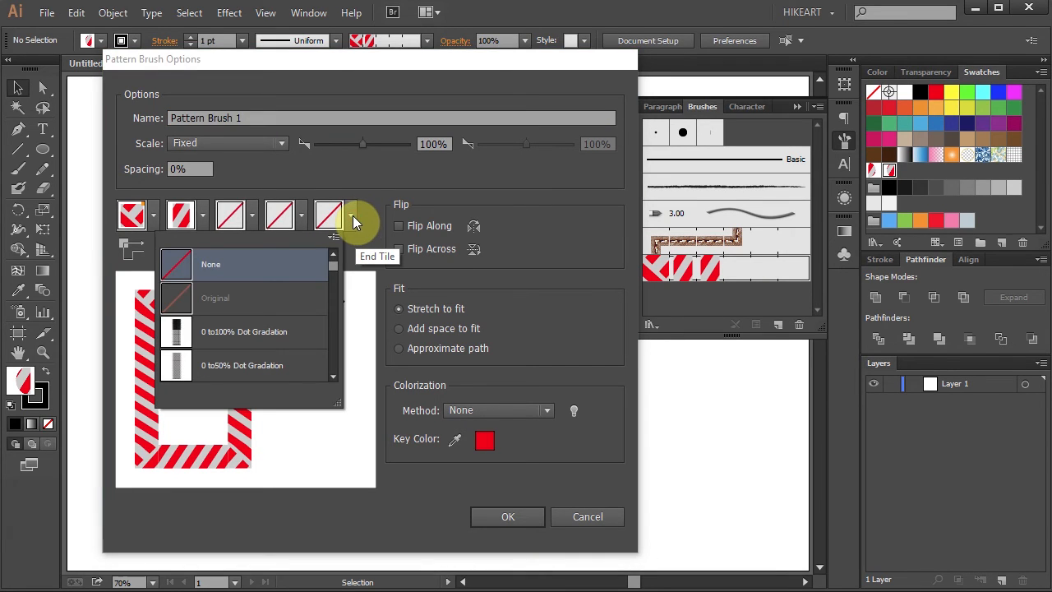
left_click_drag(332, 264, 338, 308)
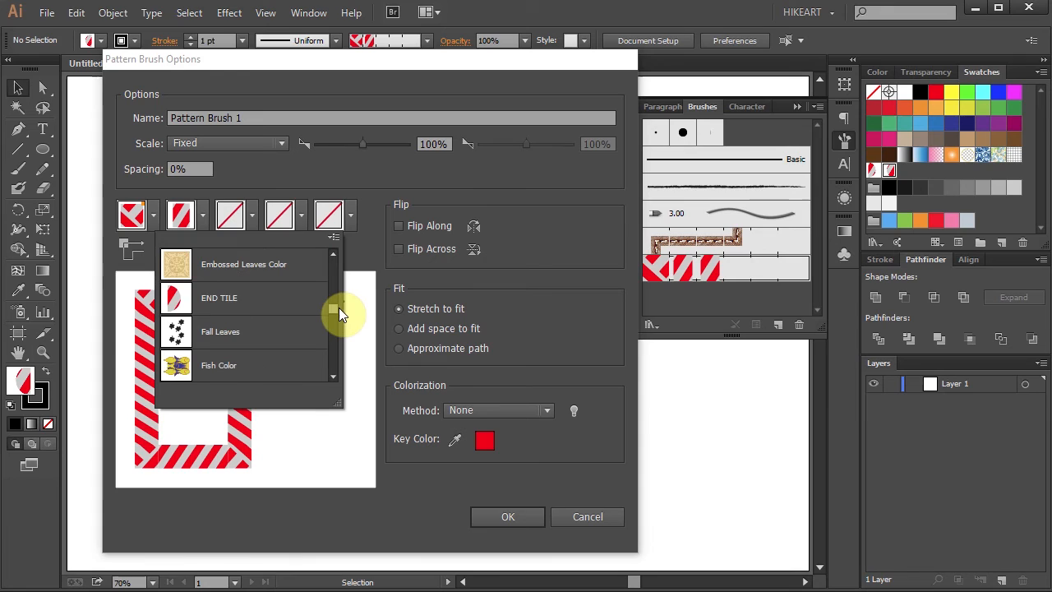
left_click(228, 301)
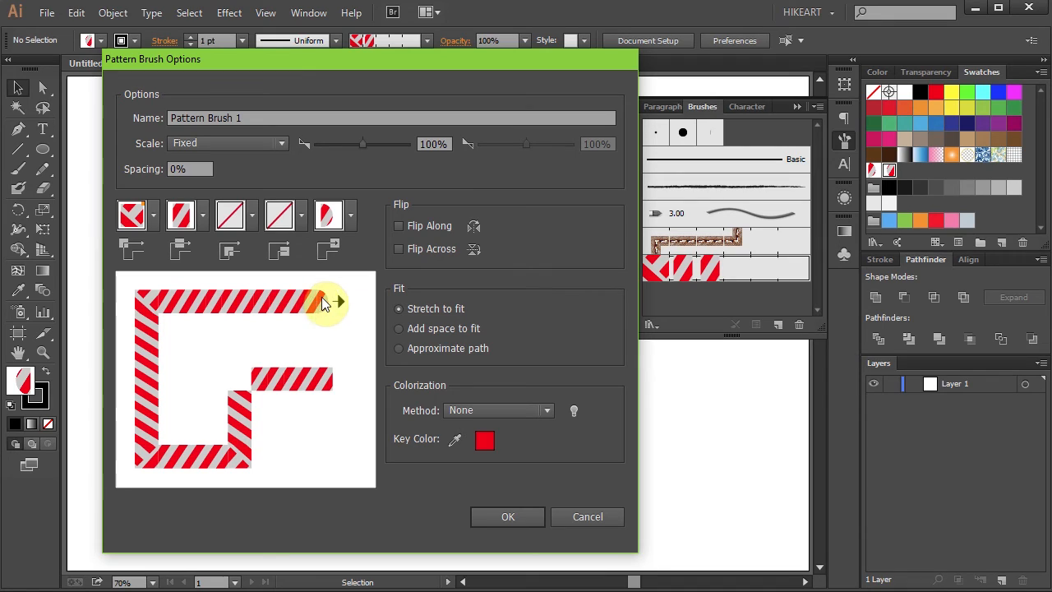
- Assign the START TILE pattern as the brush's start tile and apply the brush options
left_click(302, 212)
left_click_drag(286, 283, 302, 344)
scroll(221, 296, "up", 1)
left_click(158, 265)
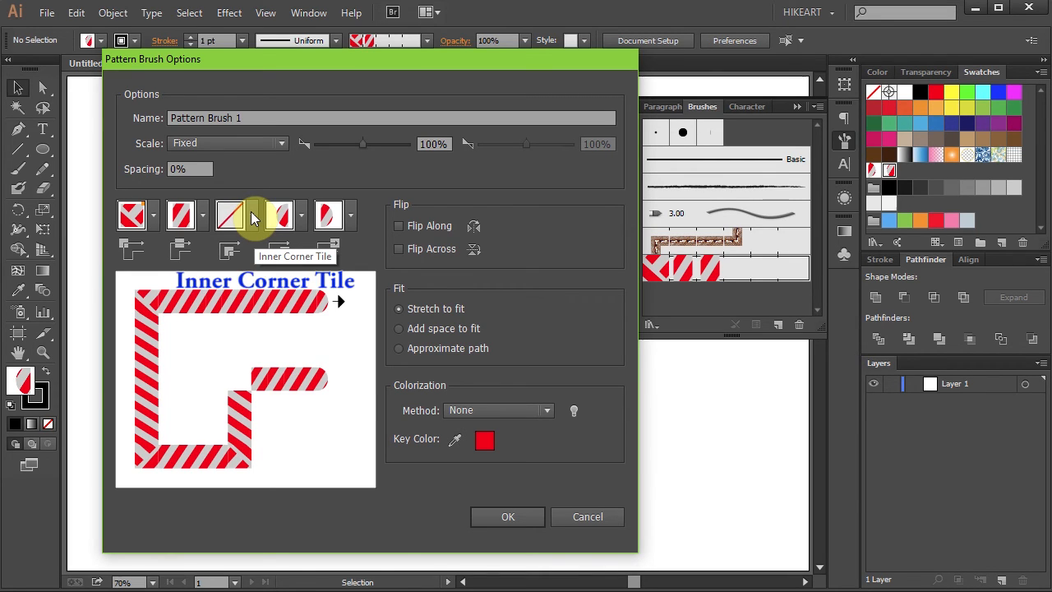
left_click(521, 515)
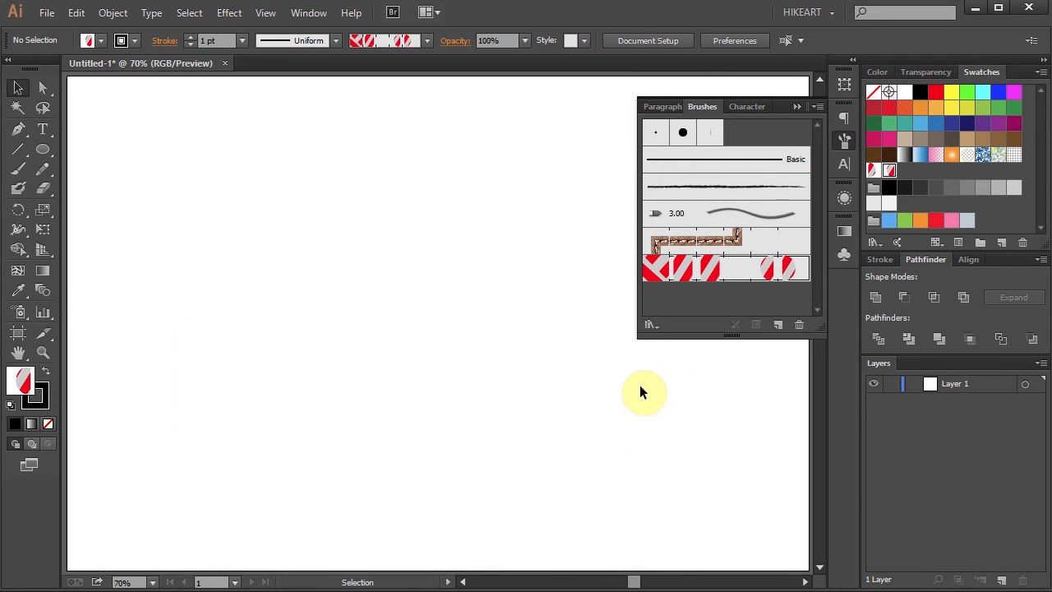
- Place the striped pattern brush's tile artwork on the artboard and ungroup it into separate tiles
left_click(731, 273)
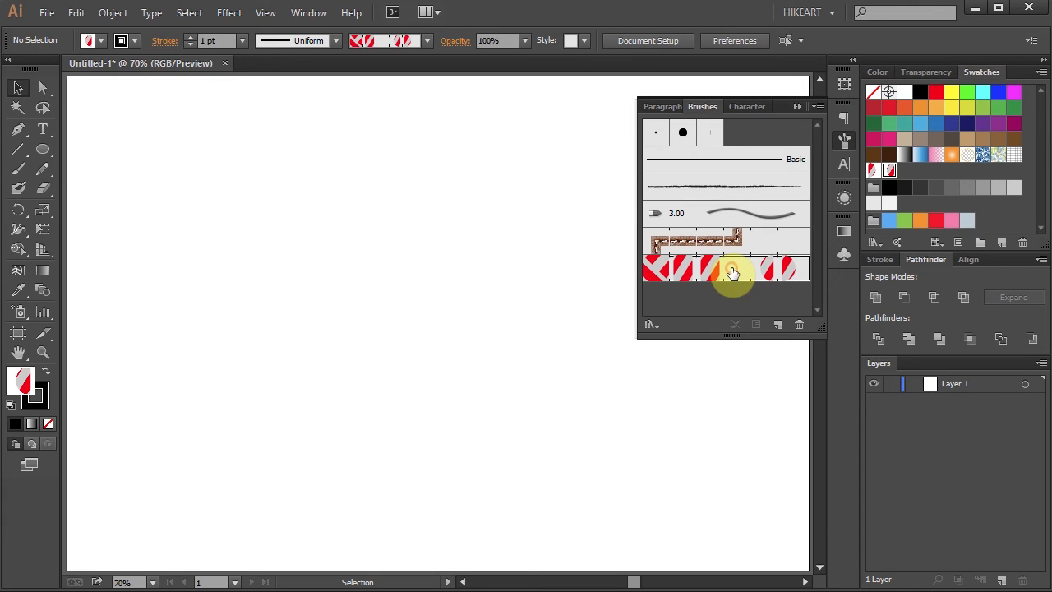
left_click_drag(733, 272, 447, 319)
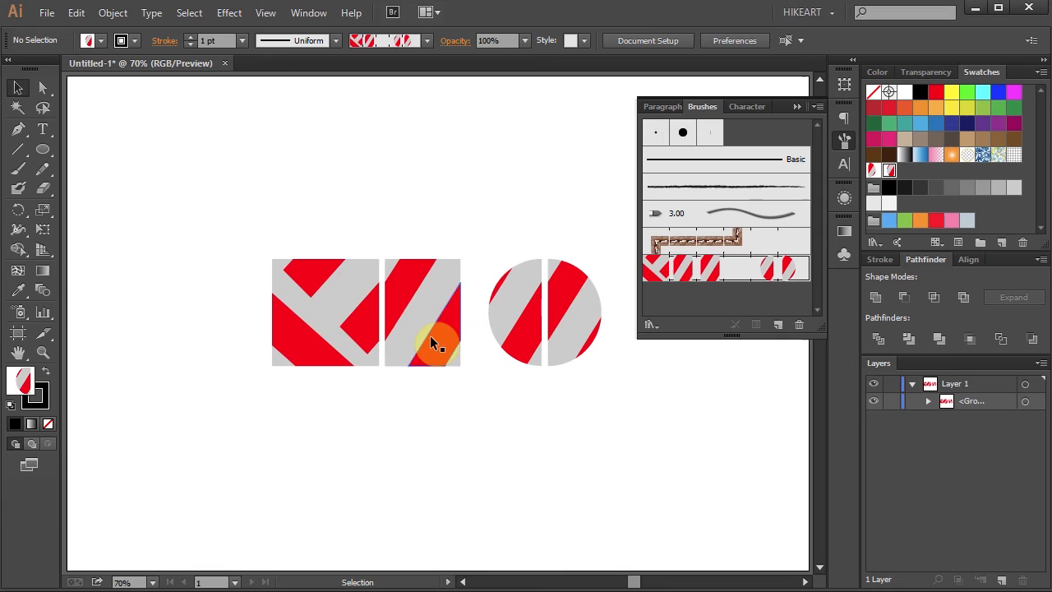
left_click(349, 304)
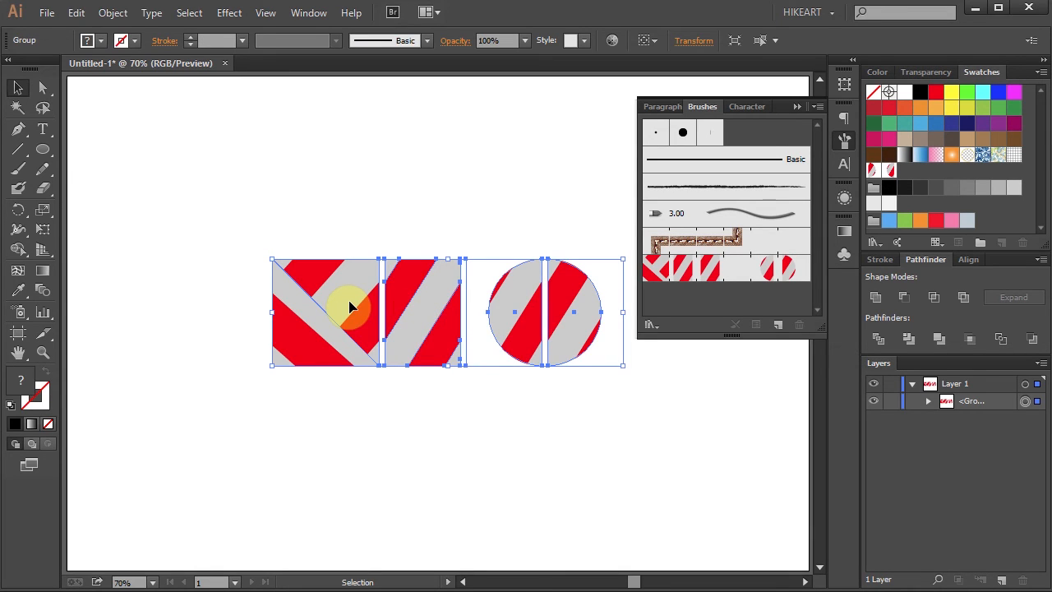
right_click(349, 306)
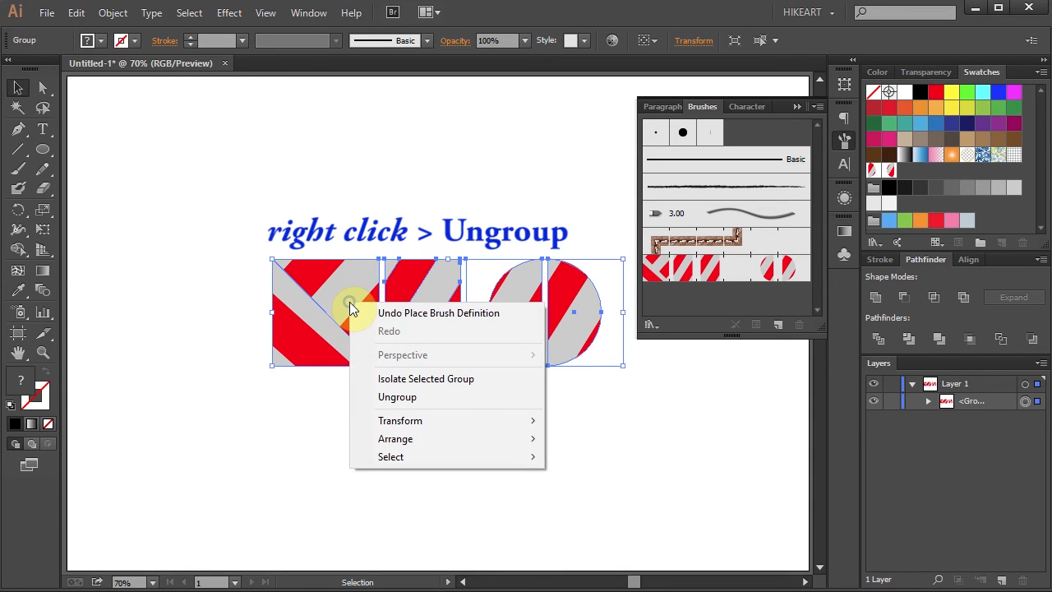
left_click(443, 396)
left_click(336, 423)
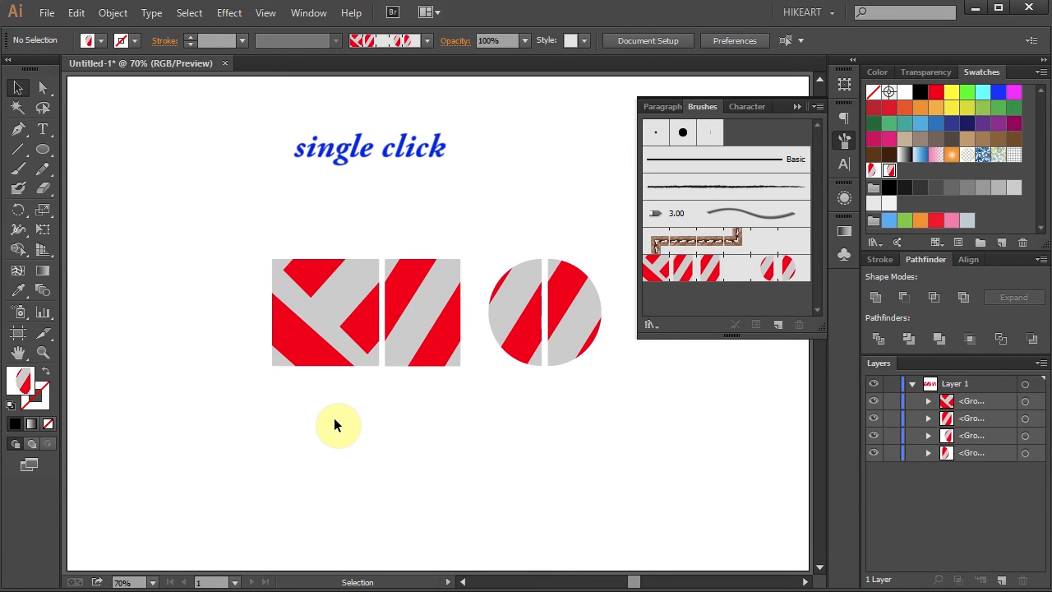
- Rotate the square striped corner tile 90 degrees clockwise
left_click_drag(250, 234, 380, 404)
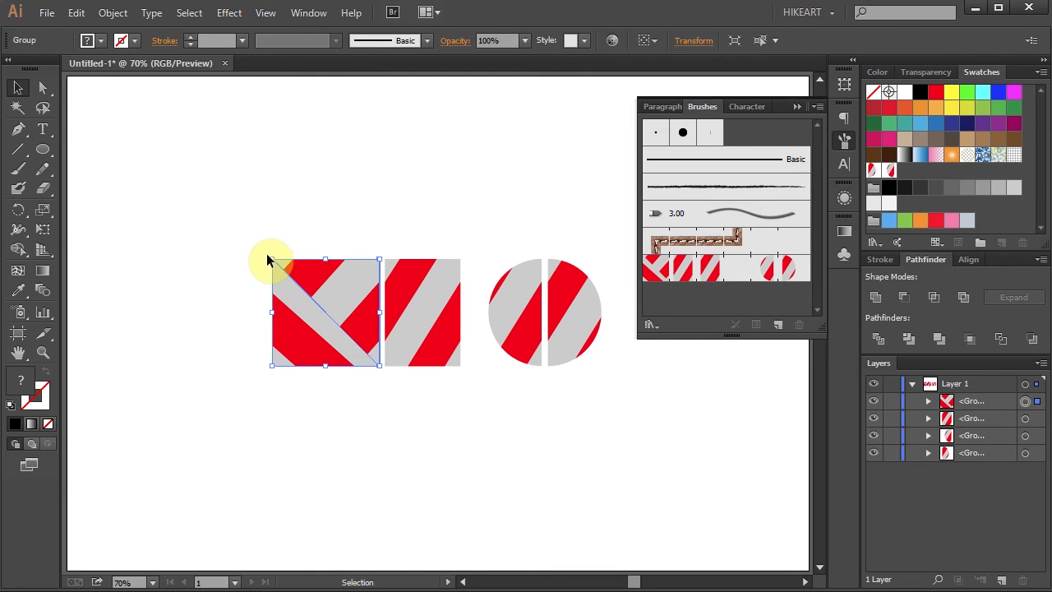
key("shift")
left_click_drag(268, 250, 371, 258)
left_click(348, 338)
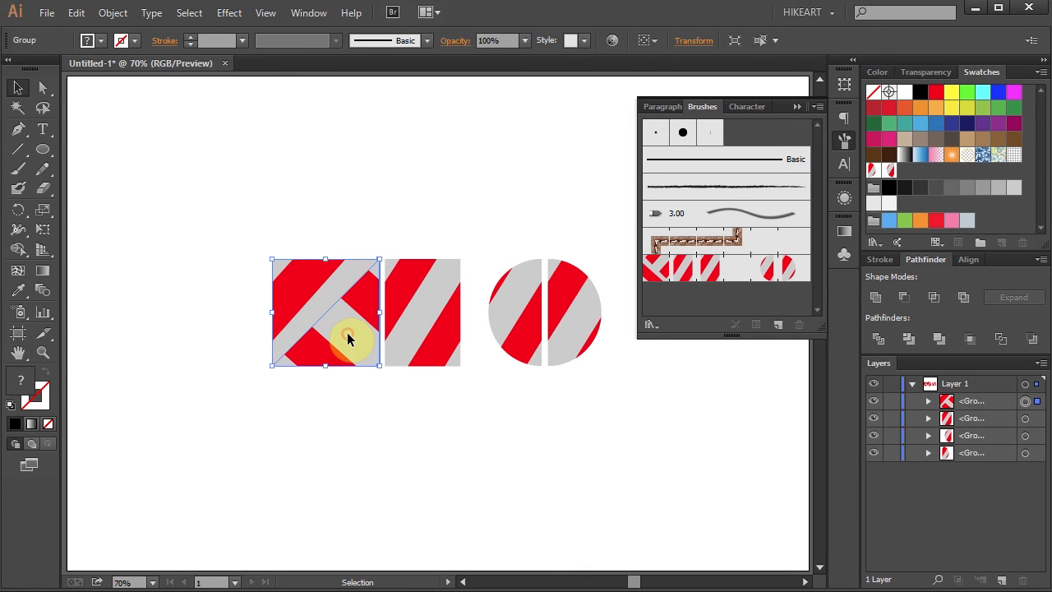
- Save the rotated corner tile as a pattern swatch and delete all the tile artwork from the artboard
mouse_move(348, 338)
left_mouse_down()
mouse_move(775, 287)
mouse_move(893, 220)
mouse_move(923, 171)
left_mouse_up()
left_click(508, 190)
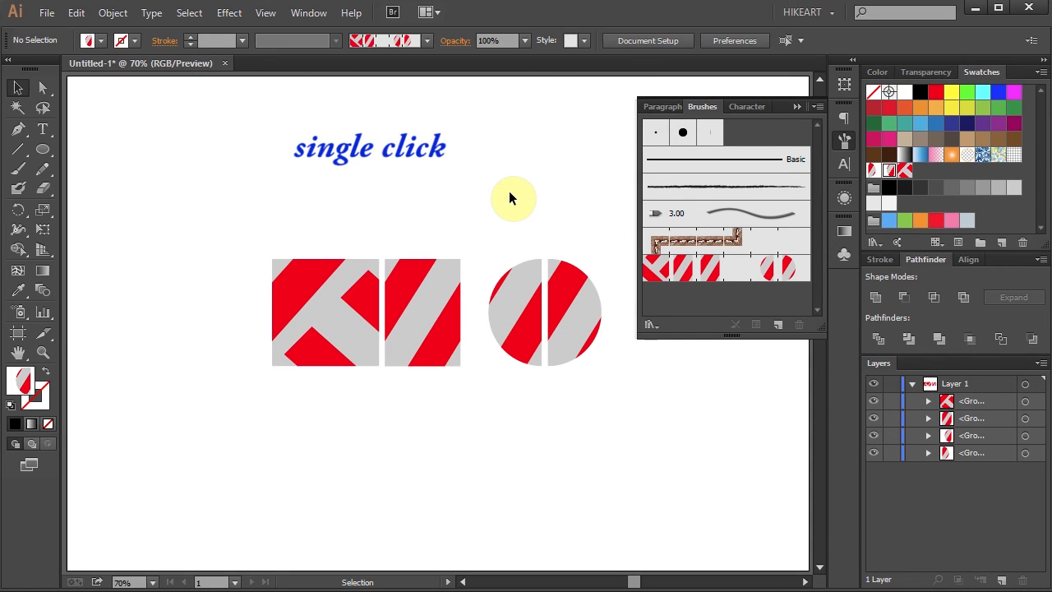
left_click_drag(214, 213, 655, 432)
key("Delete")
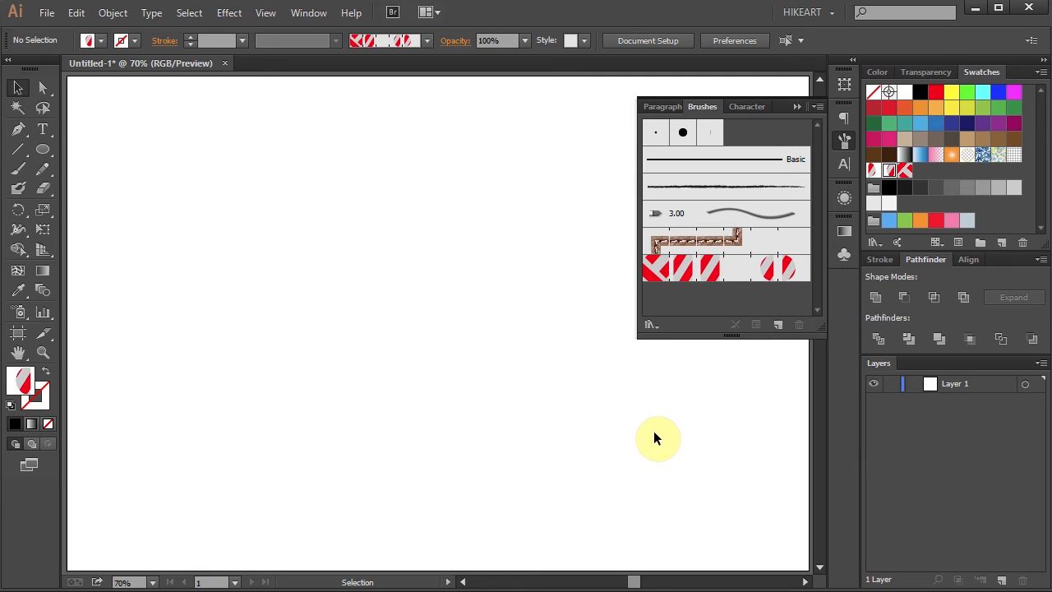
- Rename the pattern swatch made from the rotated corner tile as INNER CORNER TILE
left_click(905, 172)
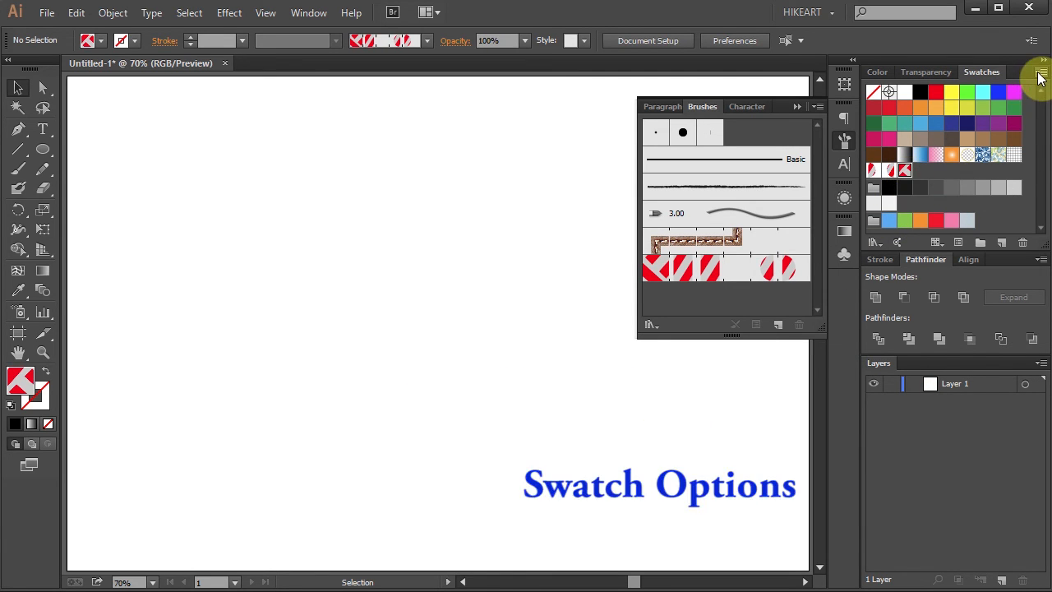
type("INN")
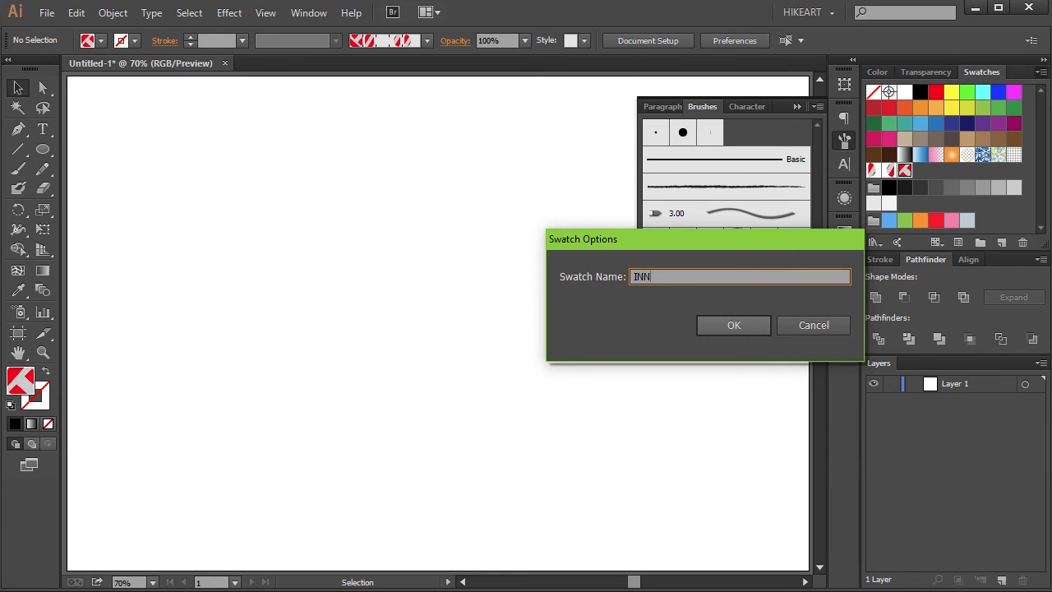
type("ER CORNER TI")
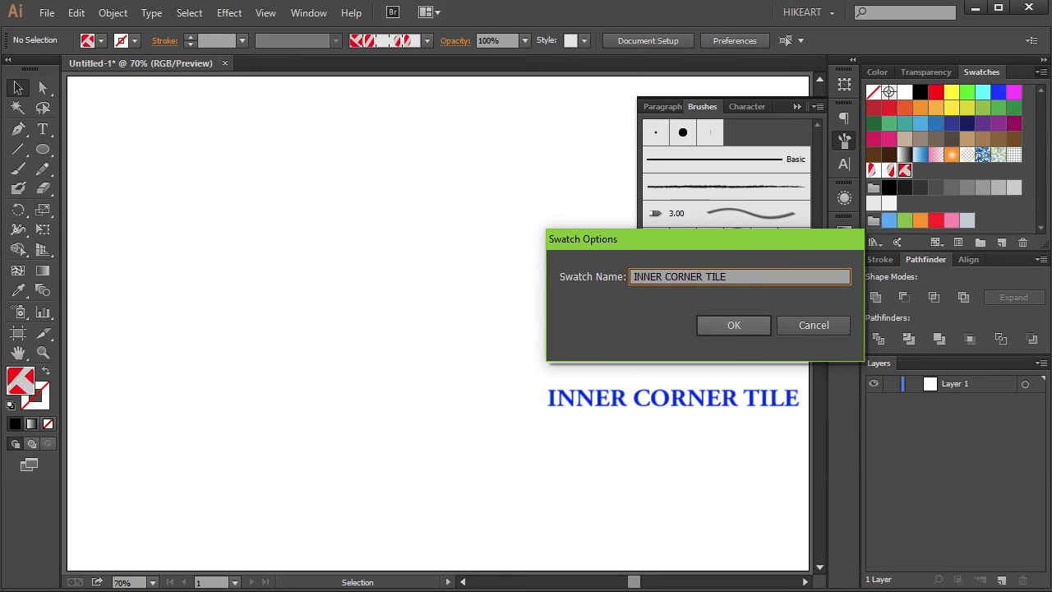
type("LE")
left_click(757, 329)
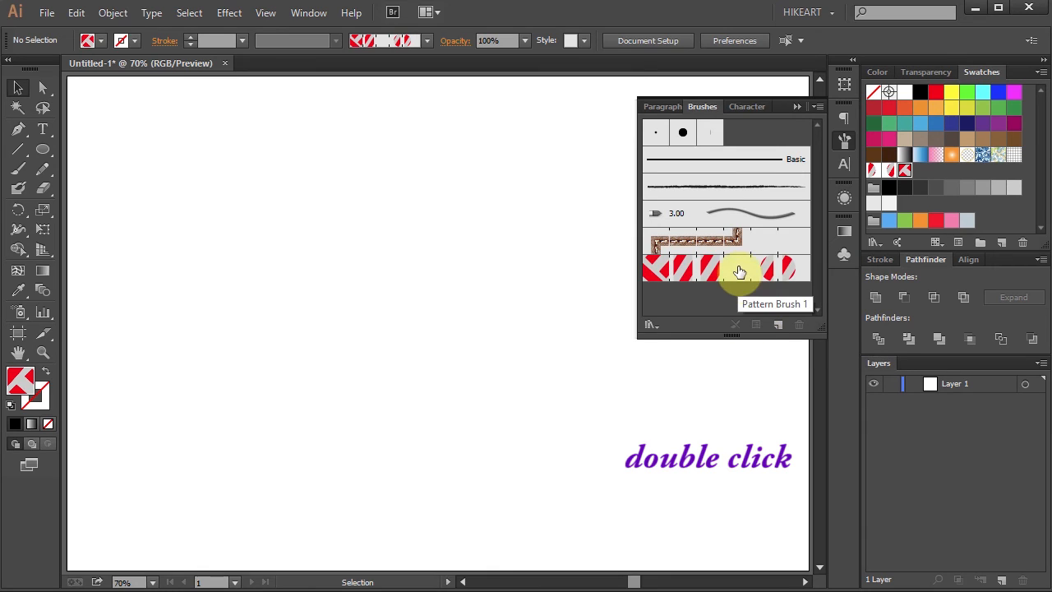
- Edit the striped pattern brush again and assign the INNER CORNER TILE pattern as its inner corner tile
double_click(739, 272)
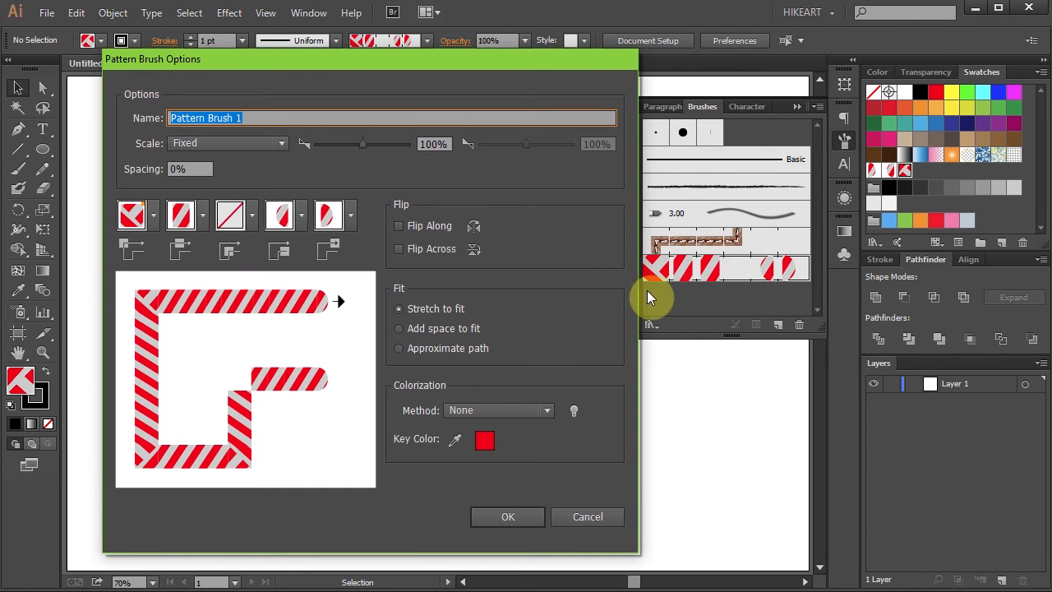
left_click(251, 210)
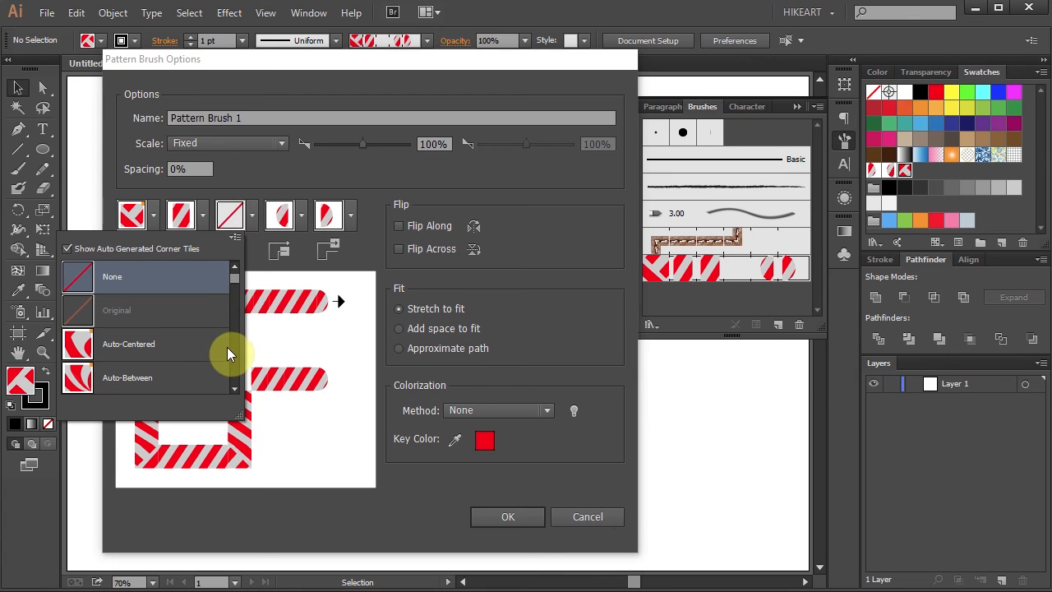
left_click_drag(234, 279, 257, 349)
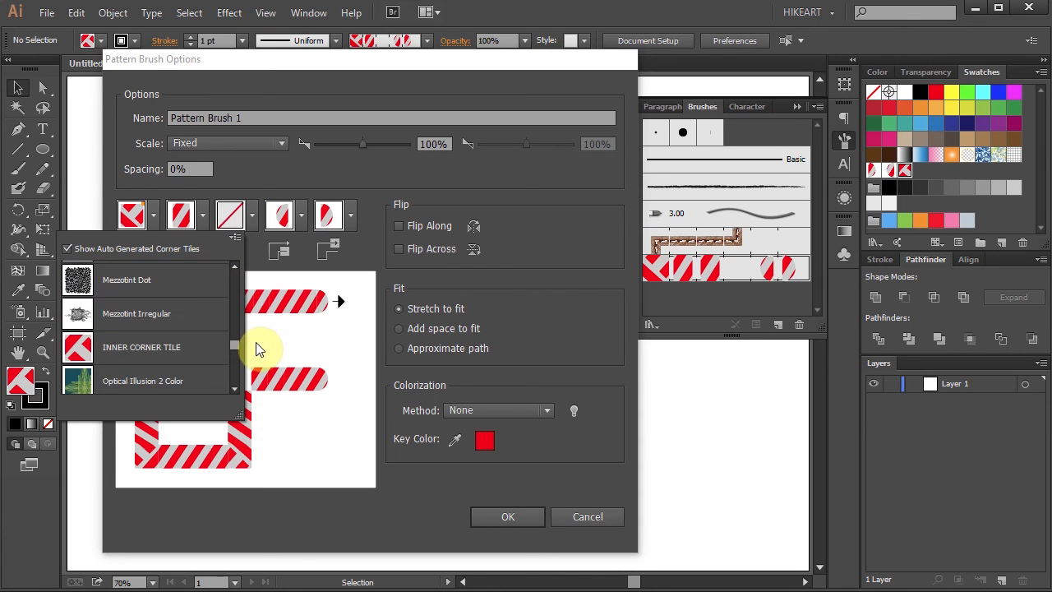
left_click(161, 350)
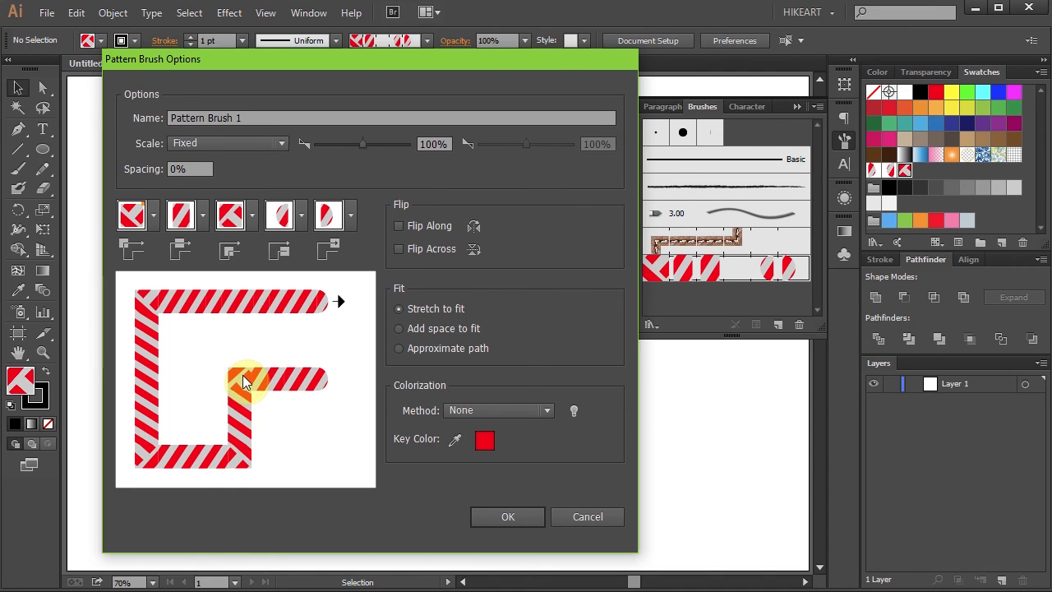
left_click_drag(283, 60, 349, 60)
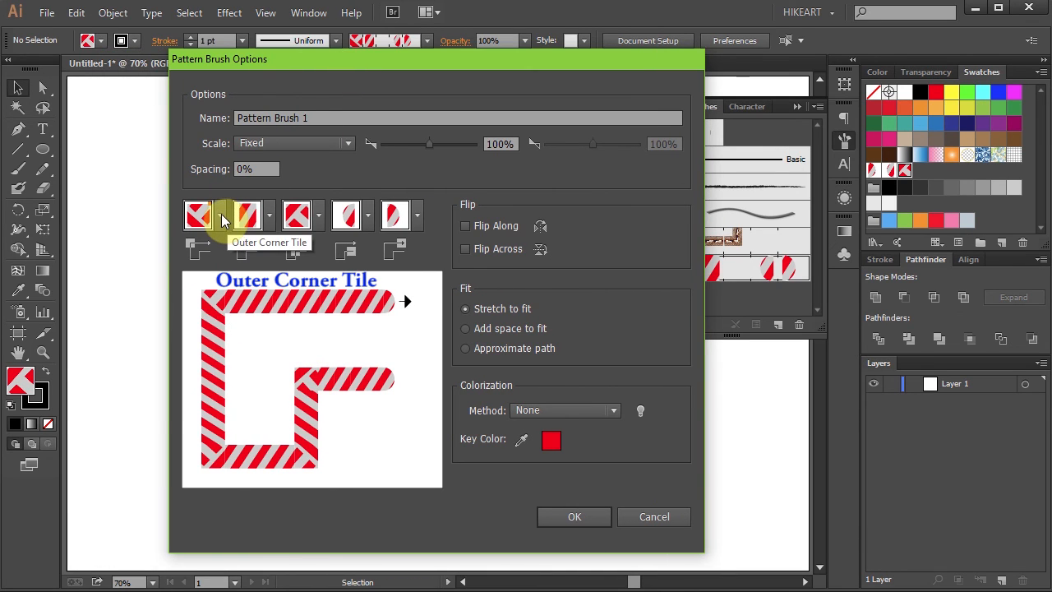
- Check the outer corner tile's auto-generated option and set the inner corner tile to Auto-Sliced as well
left_click(223, 218)
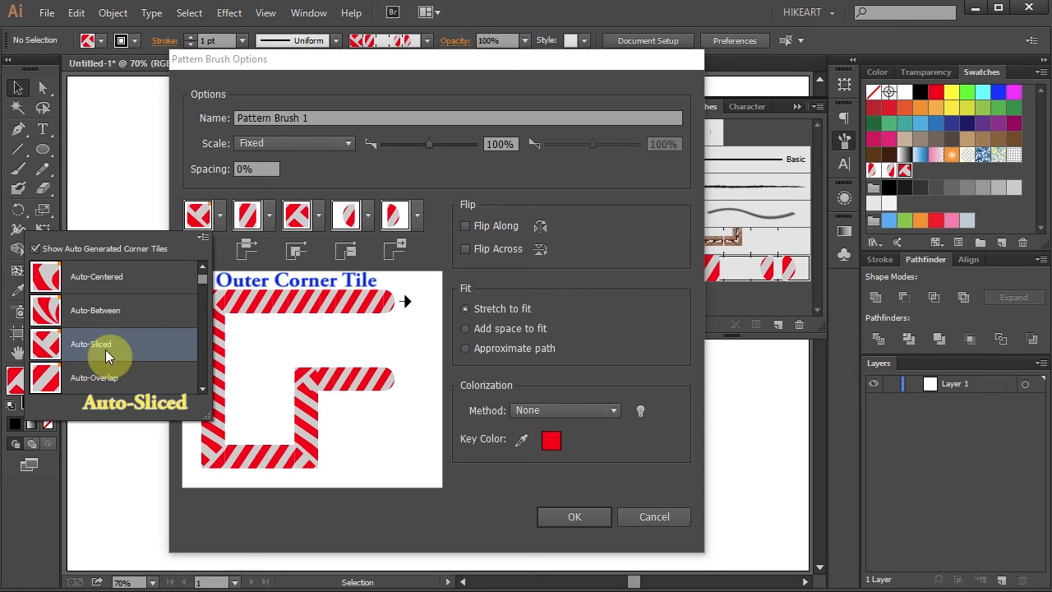
left_click(319, 218)
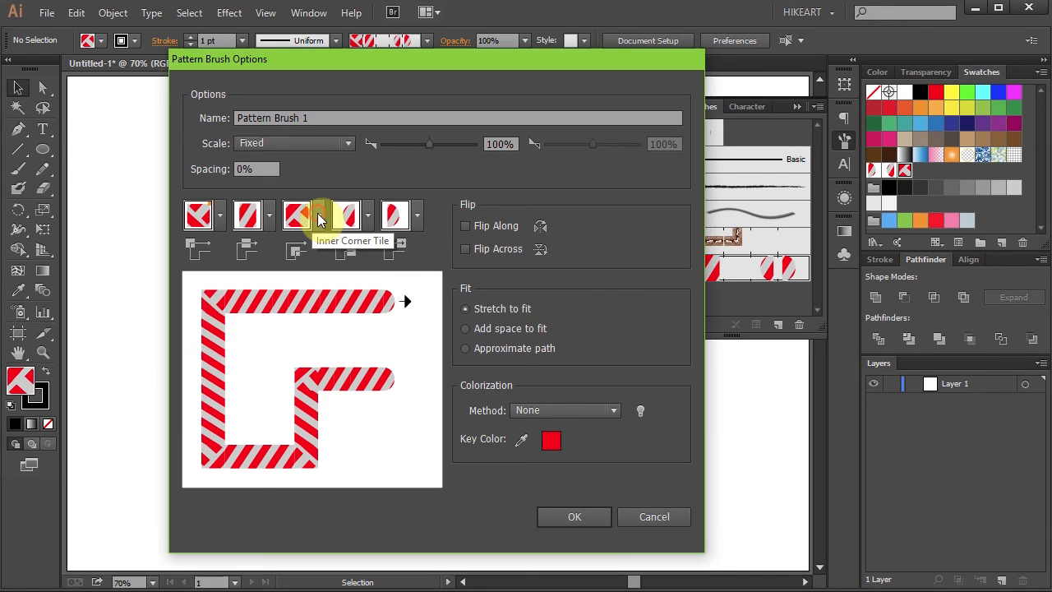
left_click(319, 218)
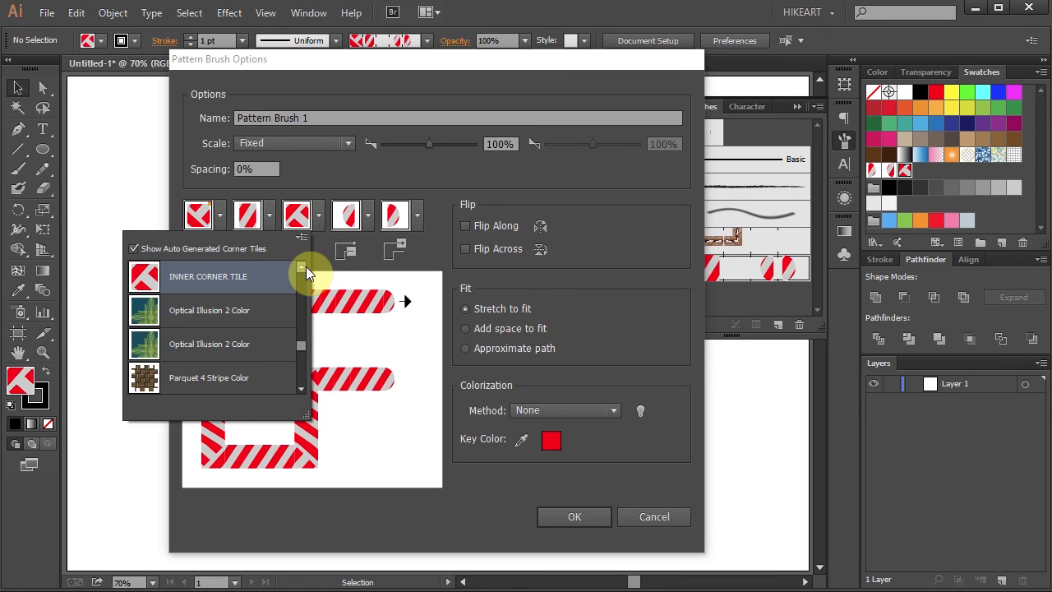
left_click_drag(302, 346, 301, 277)
left_click_drag(306, 415, 306, 479)
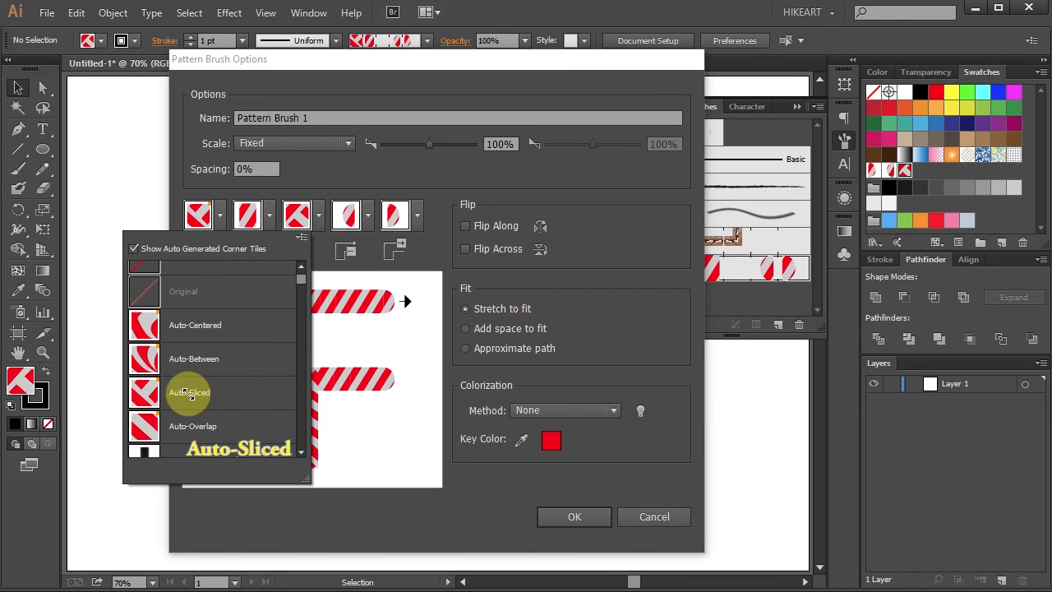
left_click(239, 393)
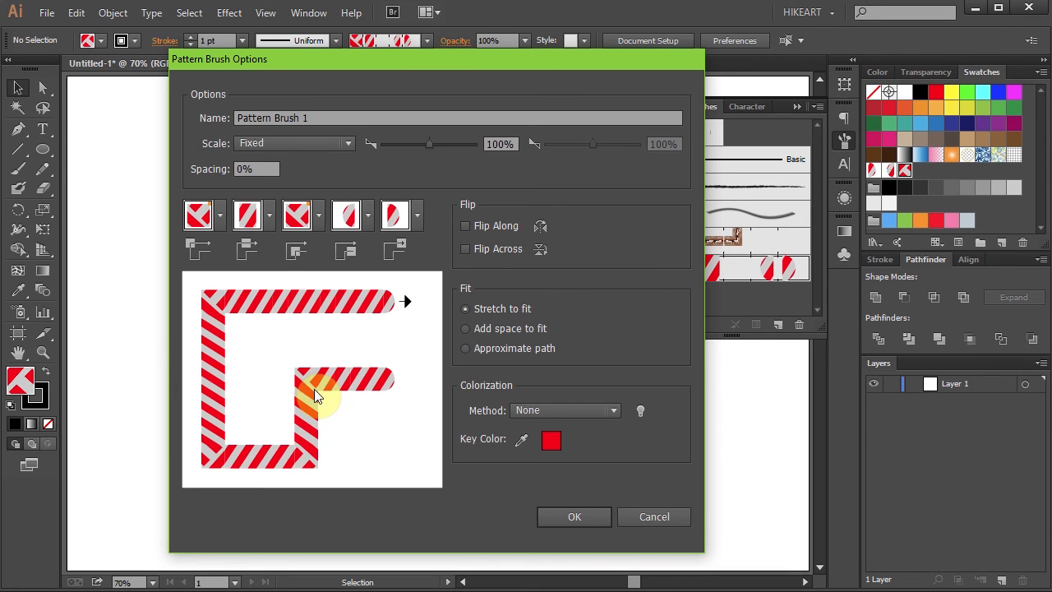
- Set both the inner and outer corner tiles of the pattern brush to Auto-Between
left_click(319, 216)
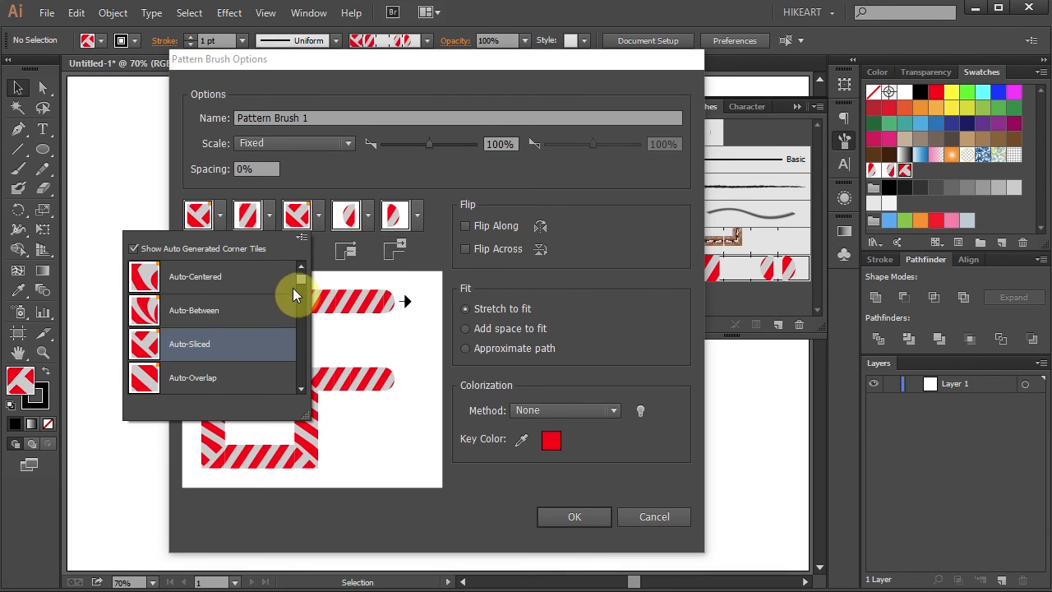
left_click(229, 314)
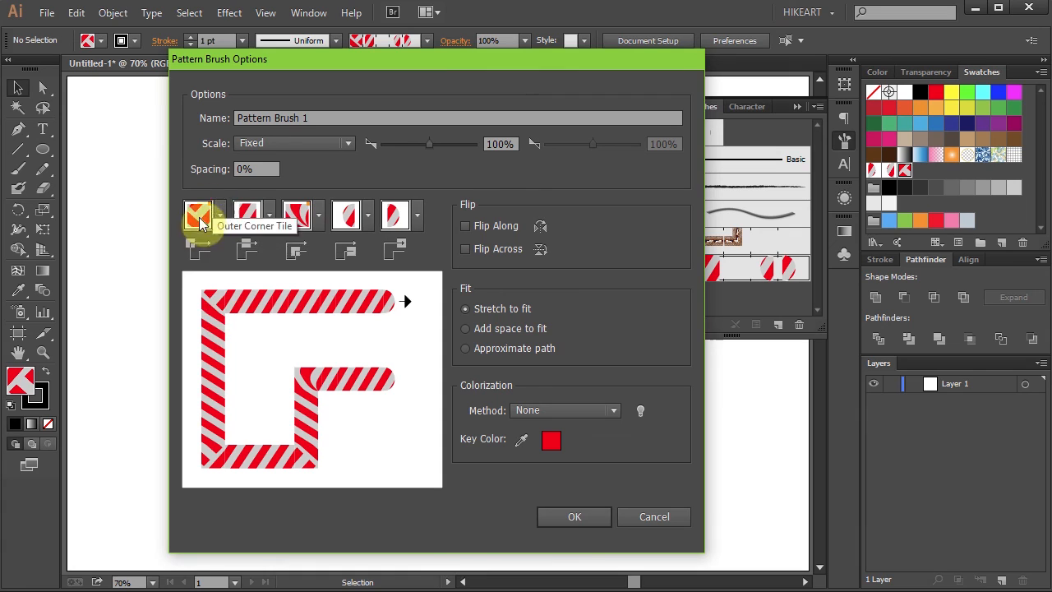
left_click(219, 218)
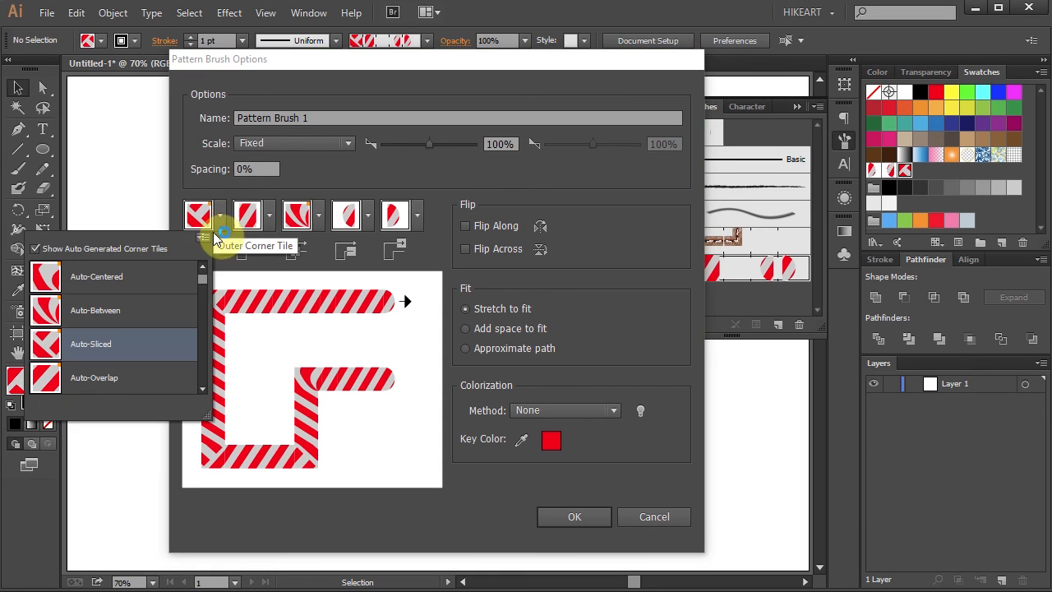
left_click(140, 310)
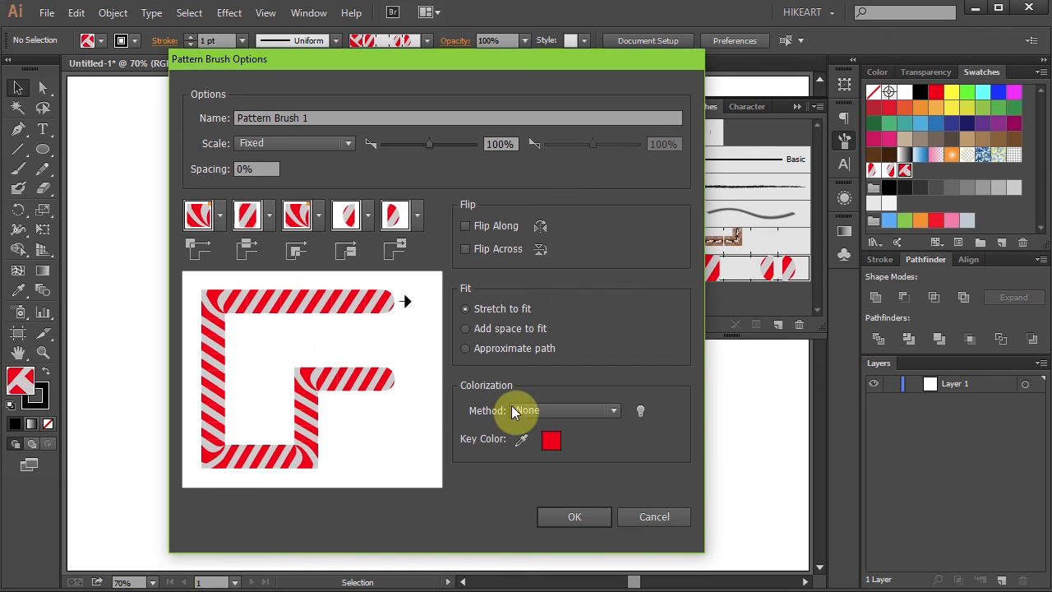
- Set the pattern brush's colorization method to Tints and accept the brush options
left_click(615, 409)
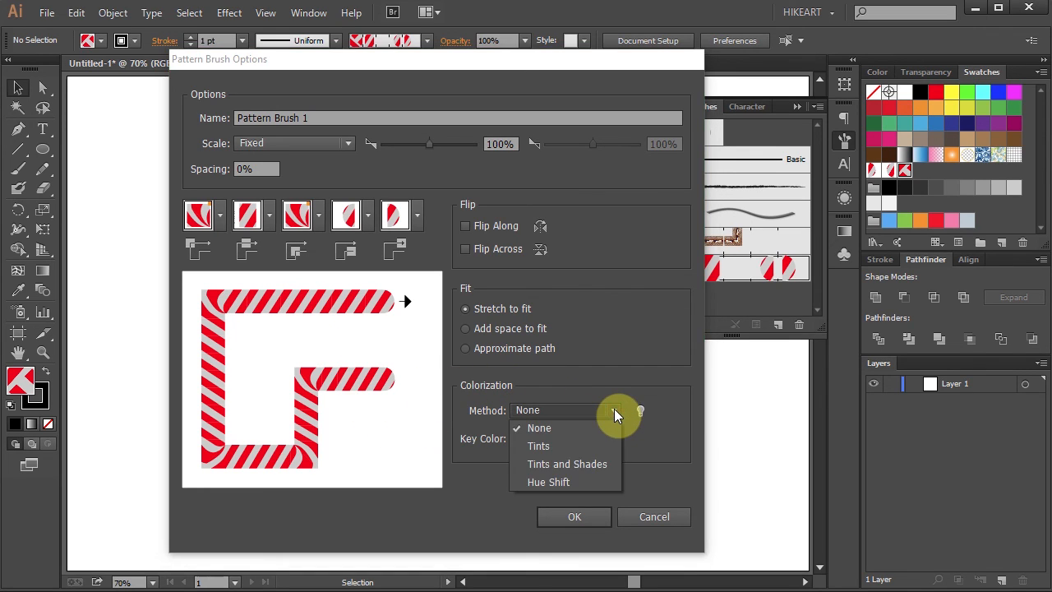
left_click(542, 448)
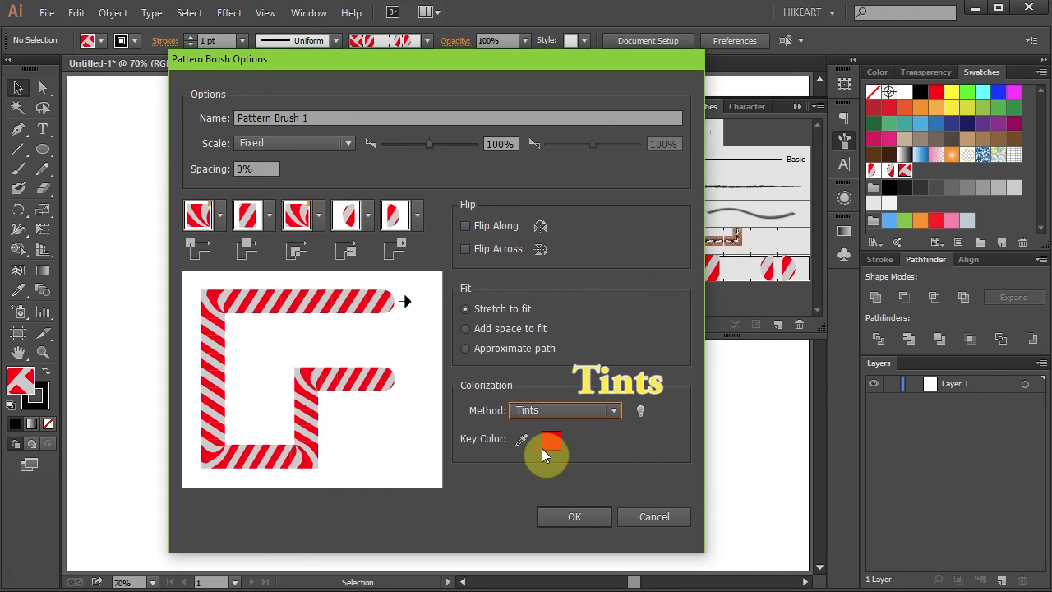
left_click(587, 518)
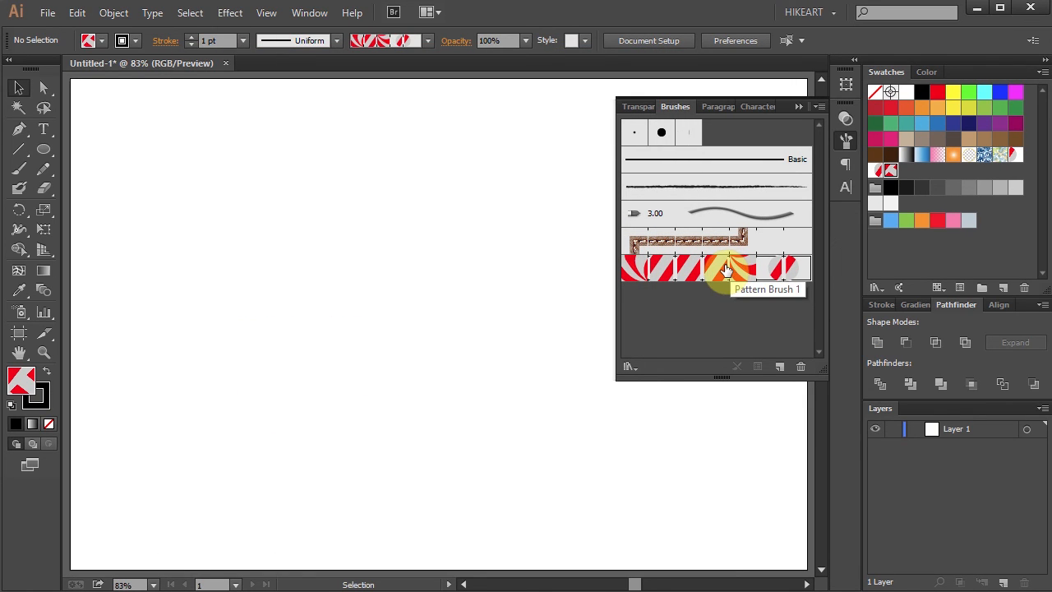
- Save the document's brushes as a brush library file named brush-candy cane
left_click(626, 366)
left_click(645, 386)
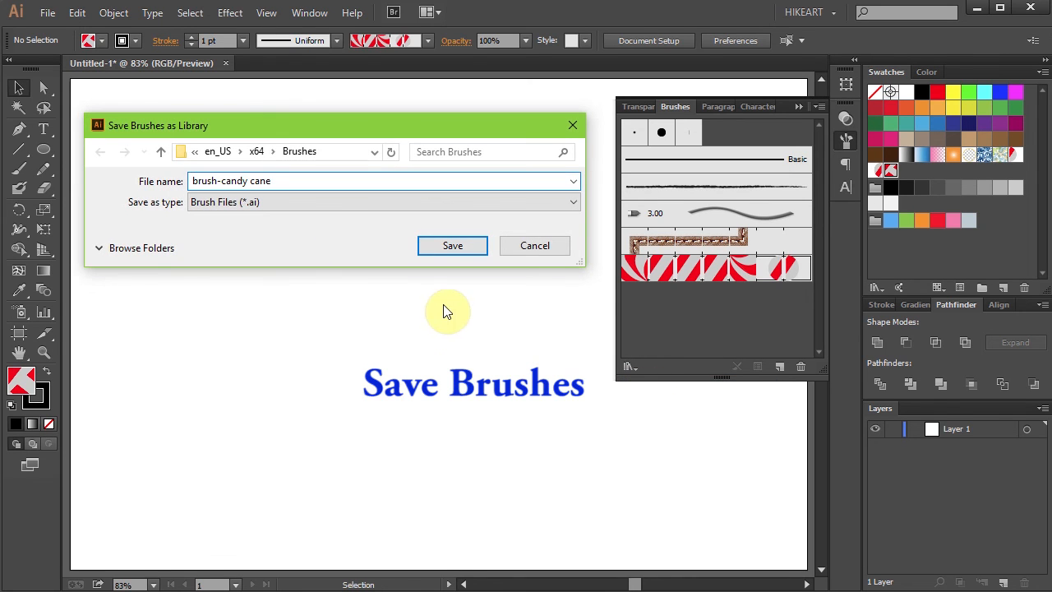
left_click(474, 246)
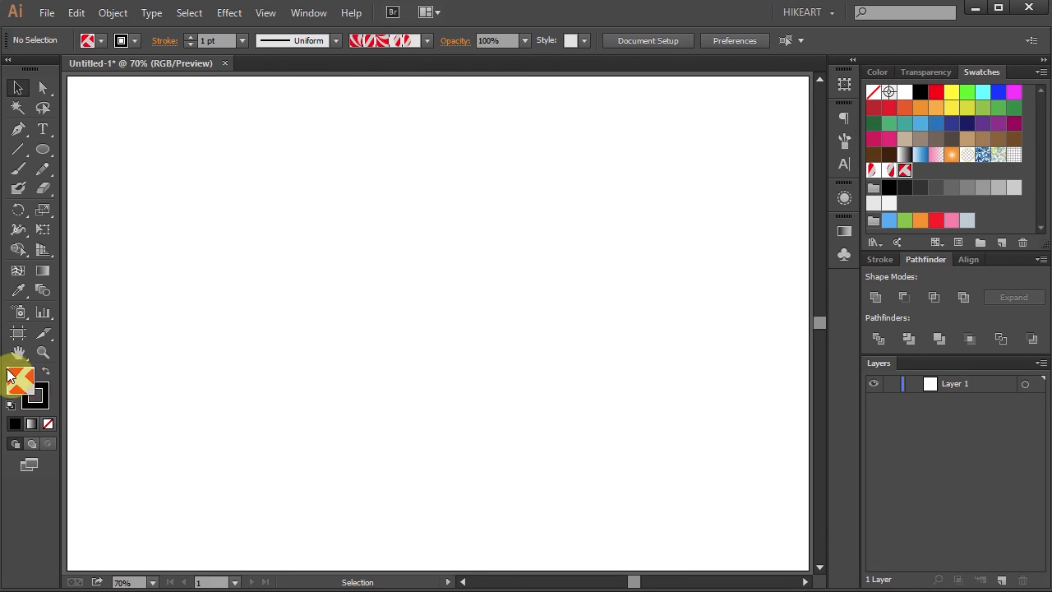
- Remove the fill, draw a straight horizontal Pen path across the upper artboard and apply the striped pattern brush to it
left_click(48, 424)
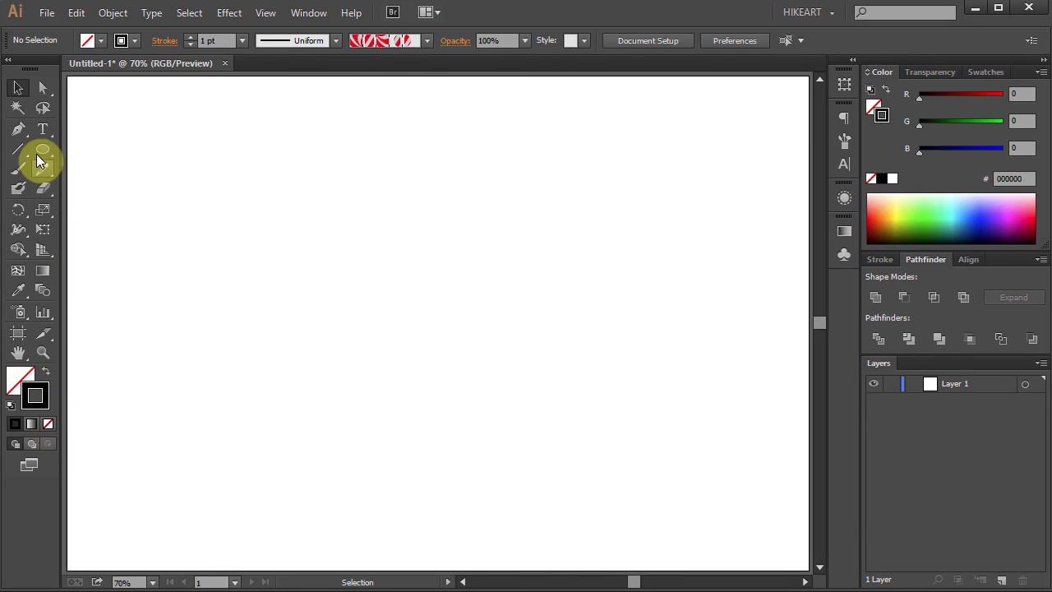
left_click(148, 177)
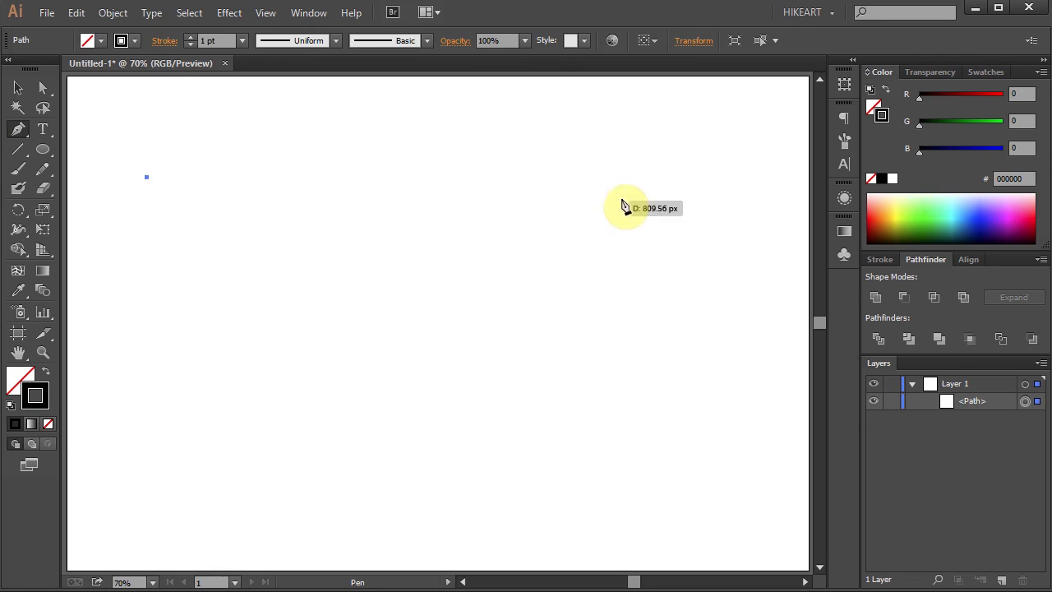
left_click(647, 177)
left_click(844, 142)
left_click(728, 271)
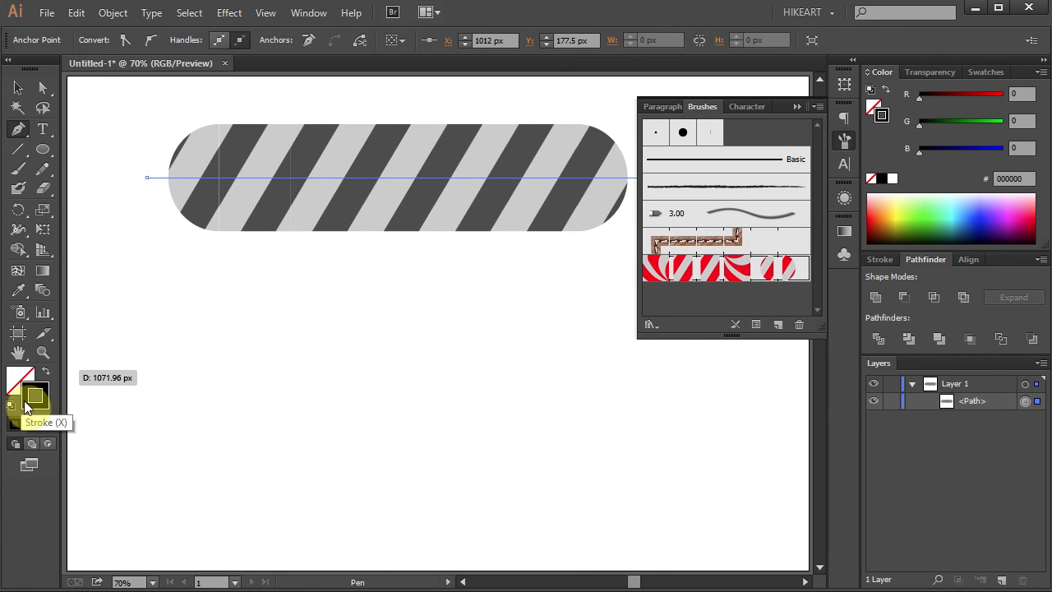
- Recolor the striped line's stroke to pink ef0061 and draw a wavy Pen path below it
left_click(796, 106)
left_click(942, 219)
left_click(1028, 214)
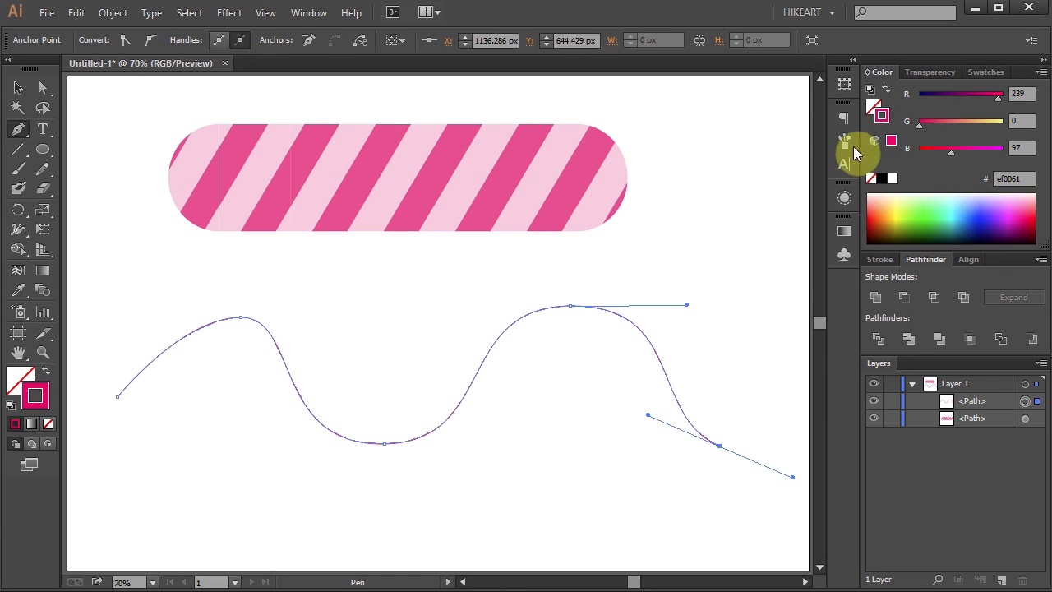
- Apply the striped pattern brush to the wavy path as a blue 0.5 pt stroke and thin the straight line's stroke to 0.25 pt
left_click(844, 141)
left_click(743, 270)
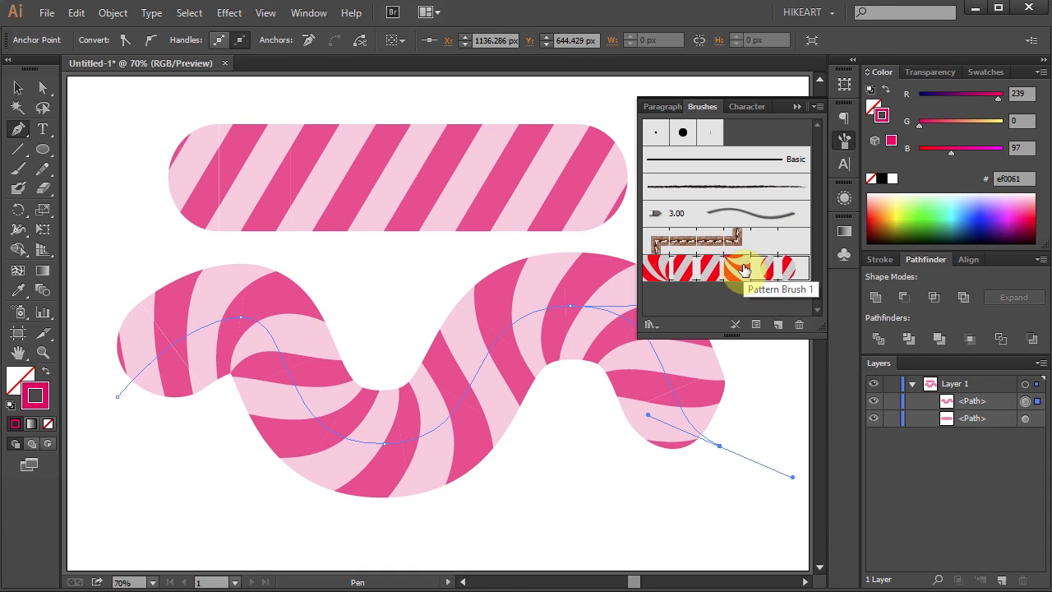
left_click(880, 259)
left_click(979, 327)
left_click(1007, 365)
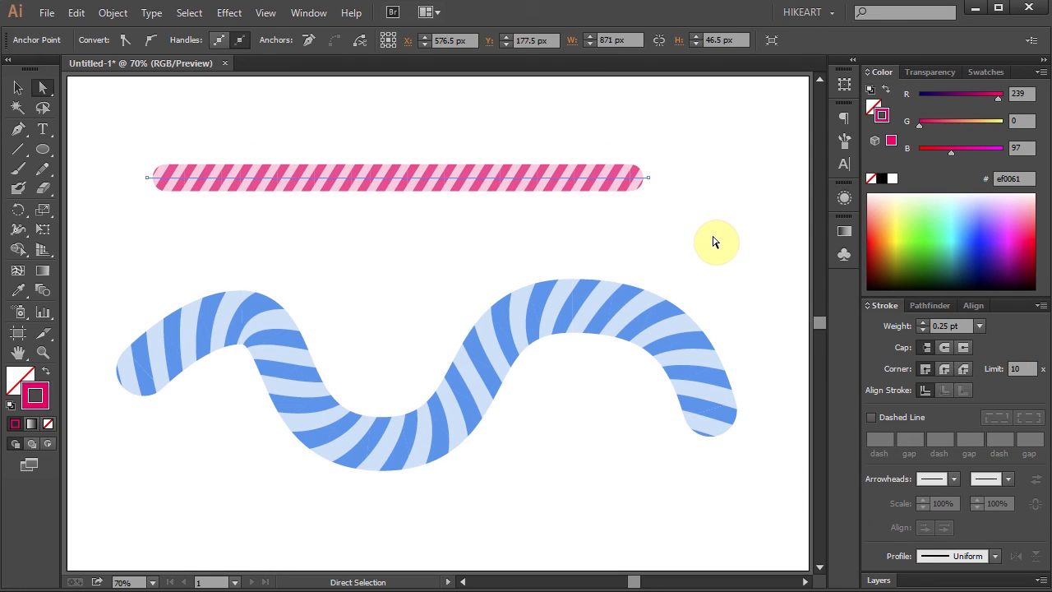
left_click(703, 263)
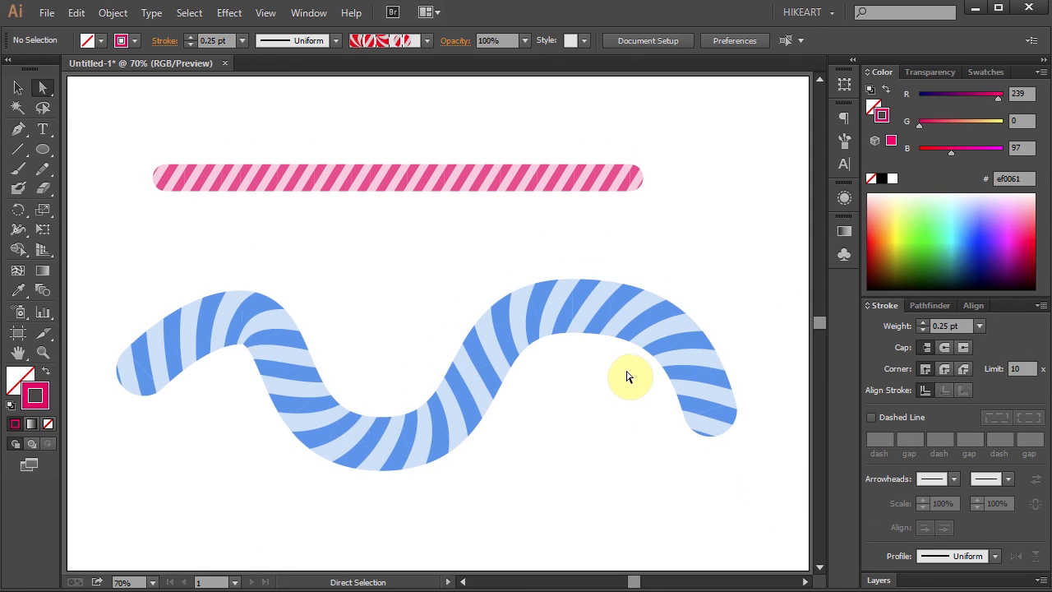
- Select the wavy path and edit its striped pattern brush, setting the colorization method to Tints and Shades with preview on
left_click(627, 374)
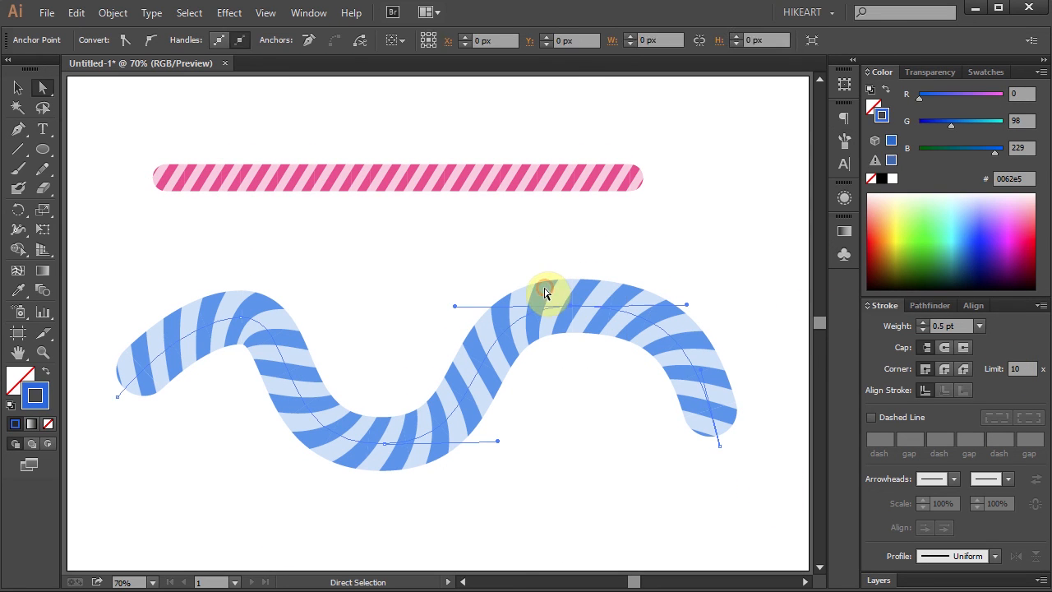
left_click(845, 142)
double_click(750, 264)
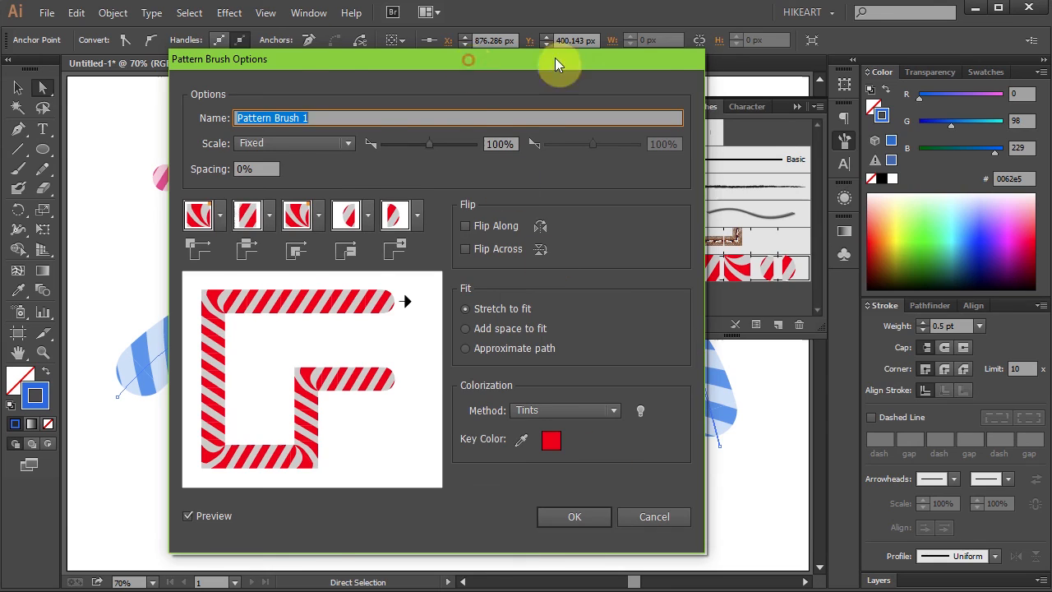
left_click_drag(555, 64, 827, 53)
left_click(846, 400)
left_click(835, 454)
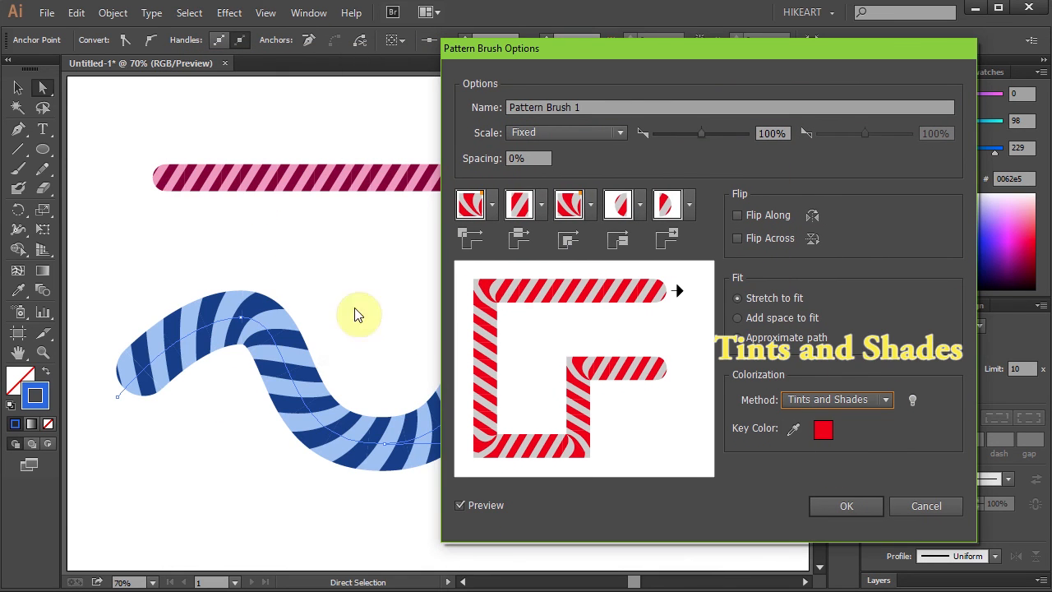
- Try Hue Shift colorization on the striped brush, and set the method to None and accept the brush options
left_click(839, 400)
left_click(846, 469)
left_click(839, 400)
left_click(813, 348)
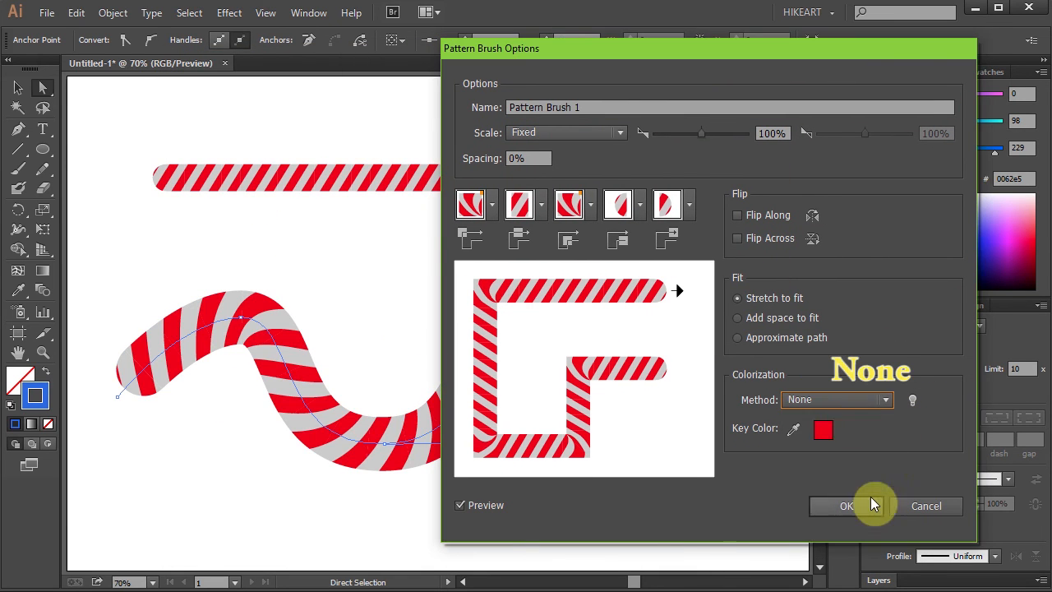
left_click(846, 506)
left_click(473, 322)
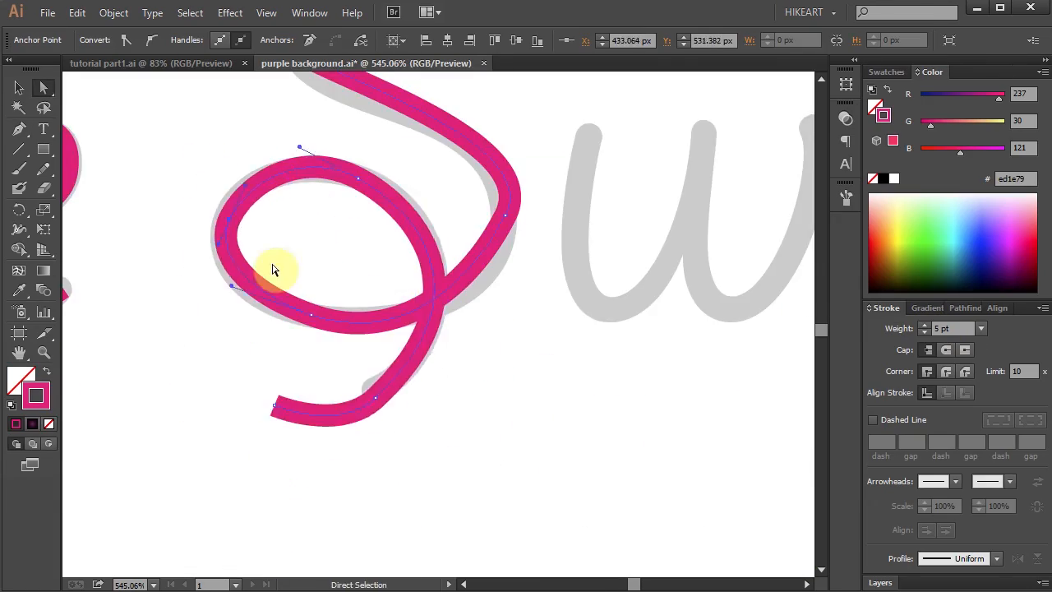
- In the purple background document, arrange the pink swirl candies around the "May Your Holidays be Sweet!" lettering
left_click_drag(217, 252, 211, 387)
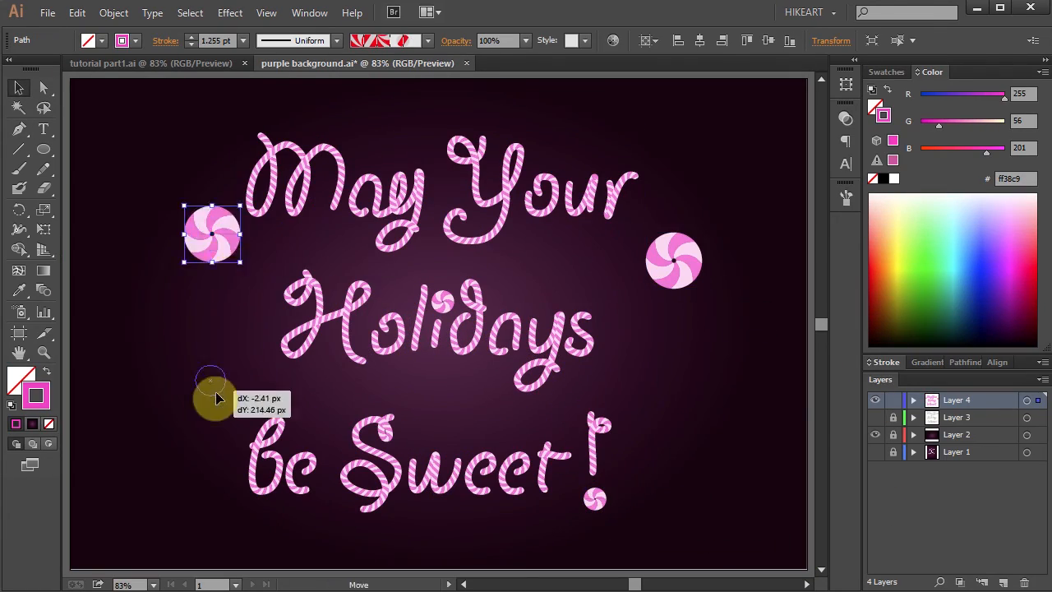
left_click_drag(683, 199, 714, 254)
left_click_drag(244, 269, 228, 393)
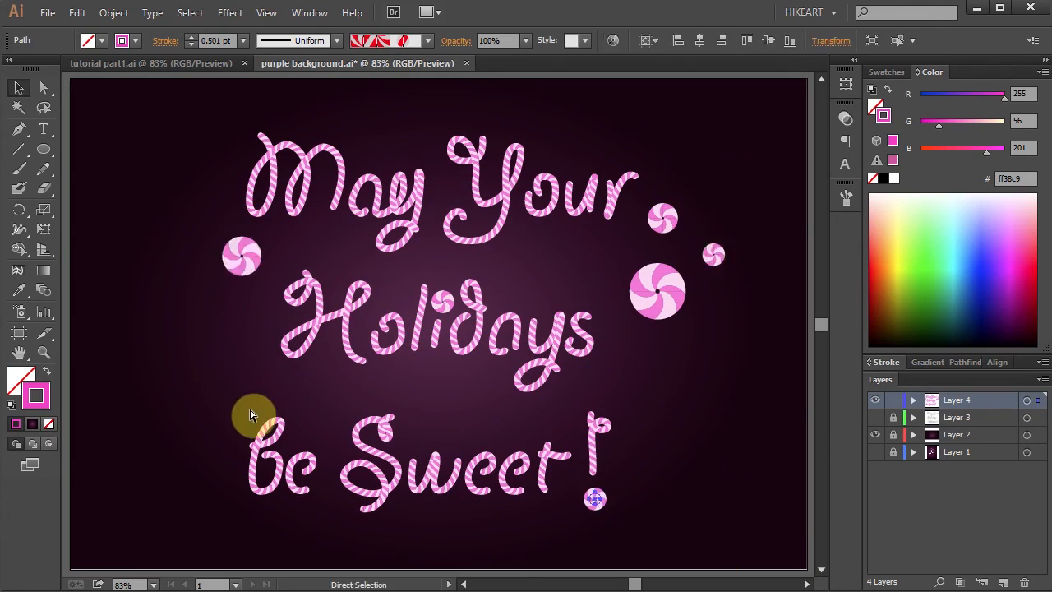